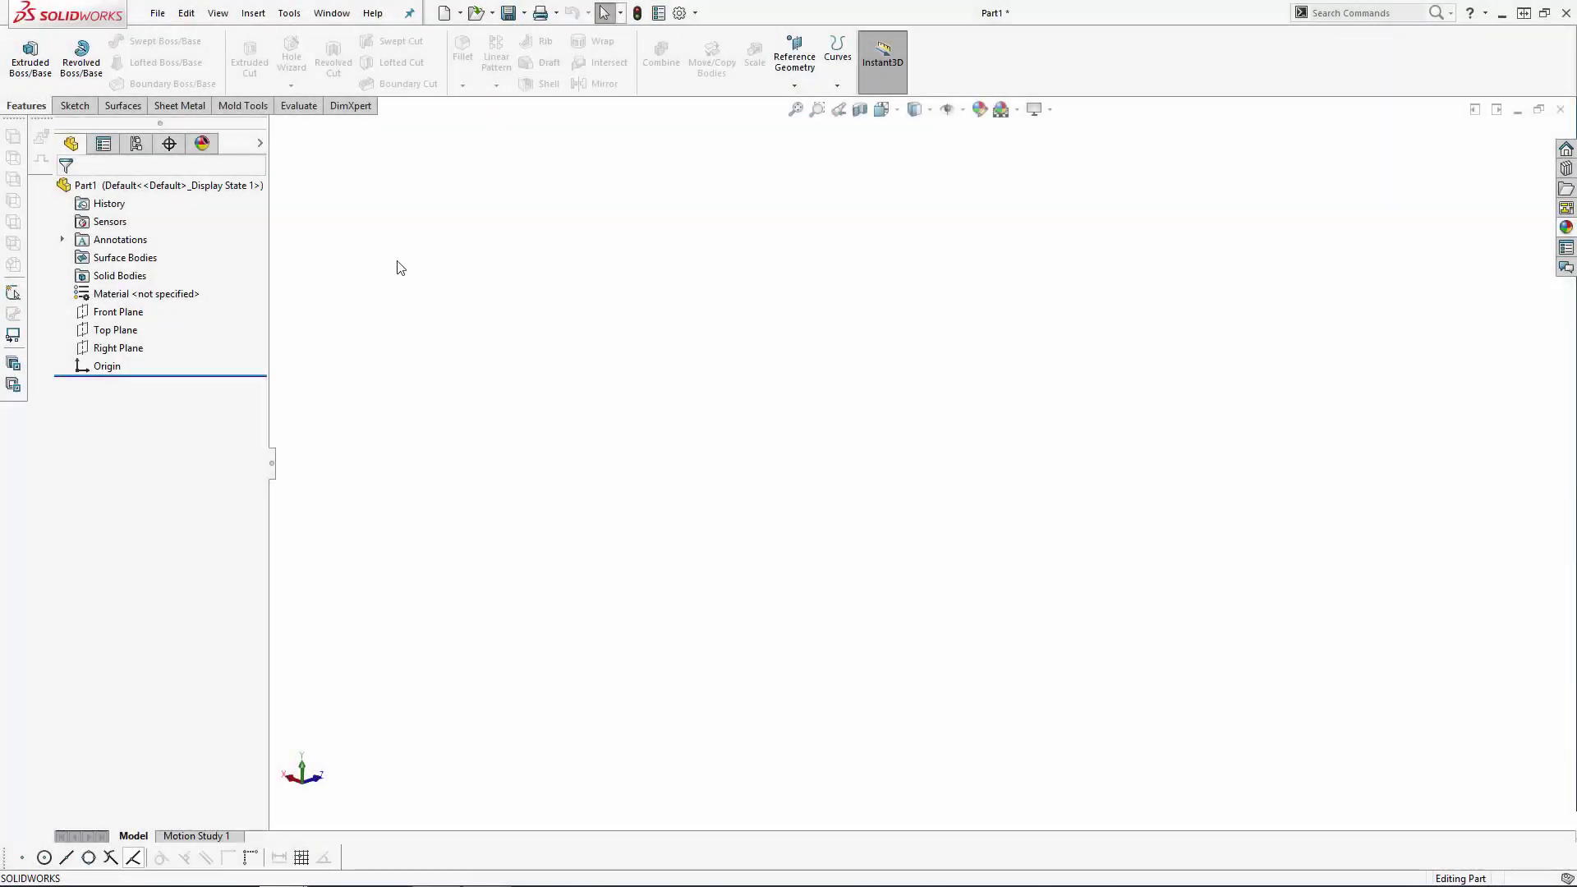
Step: Start a sketch on the Top Plane
left_click(152, 329)
left_click(165, 304)
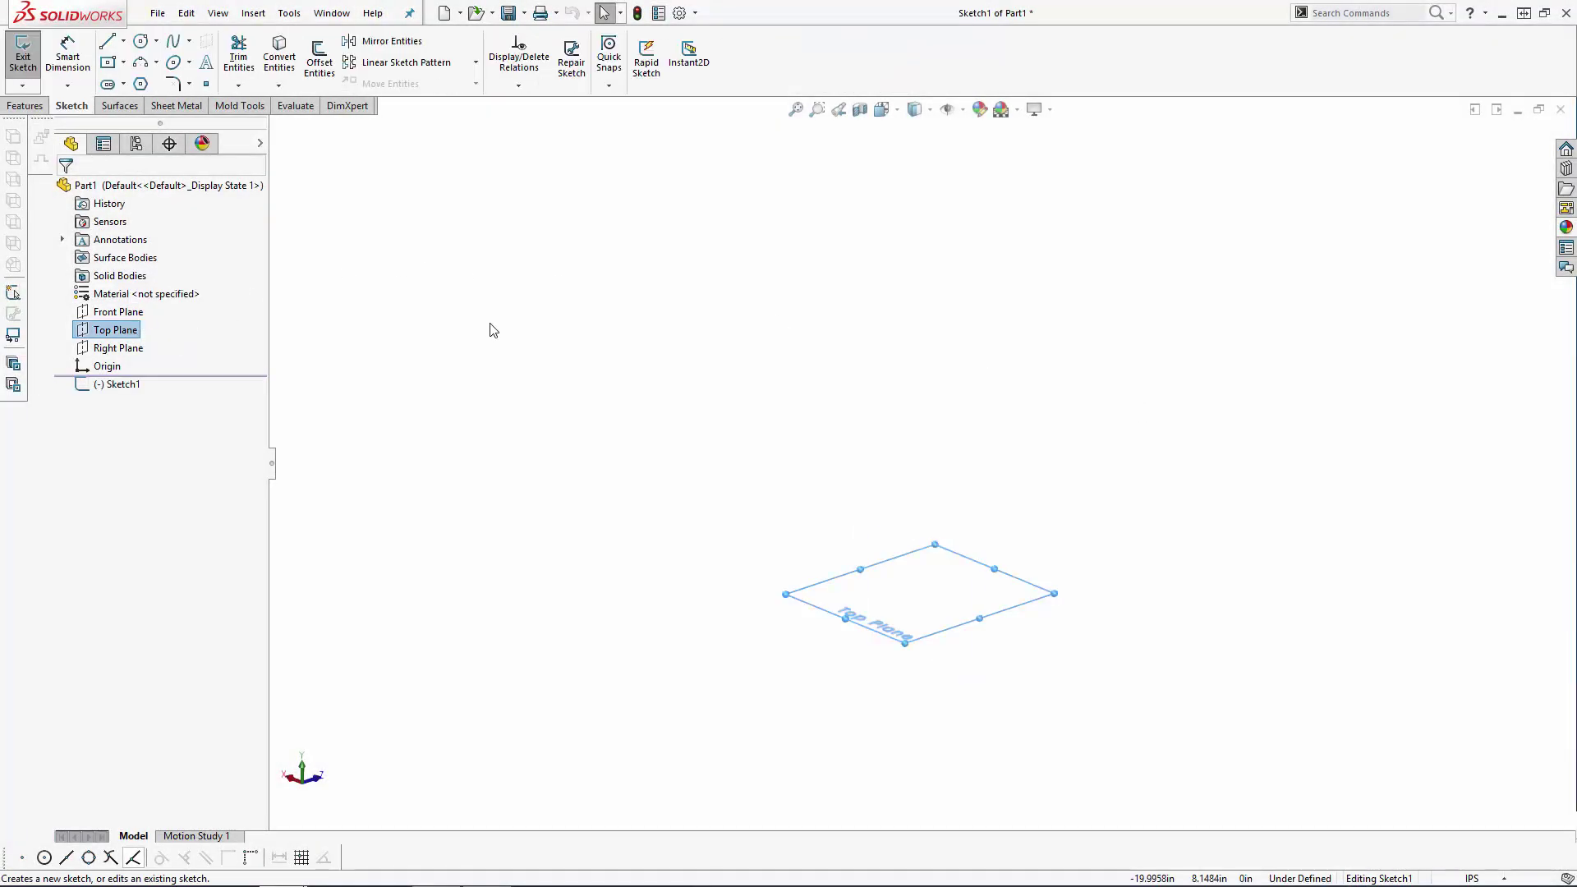
left_click(631, 358)
scroll(1116, 573, "down", 3)
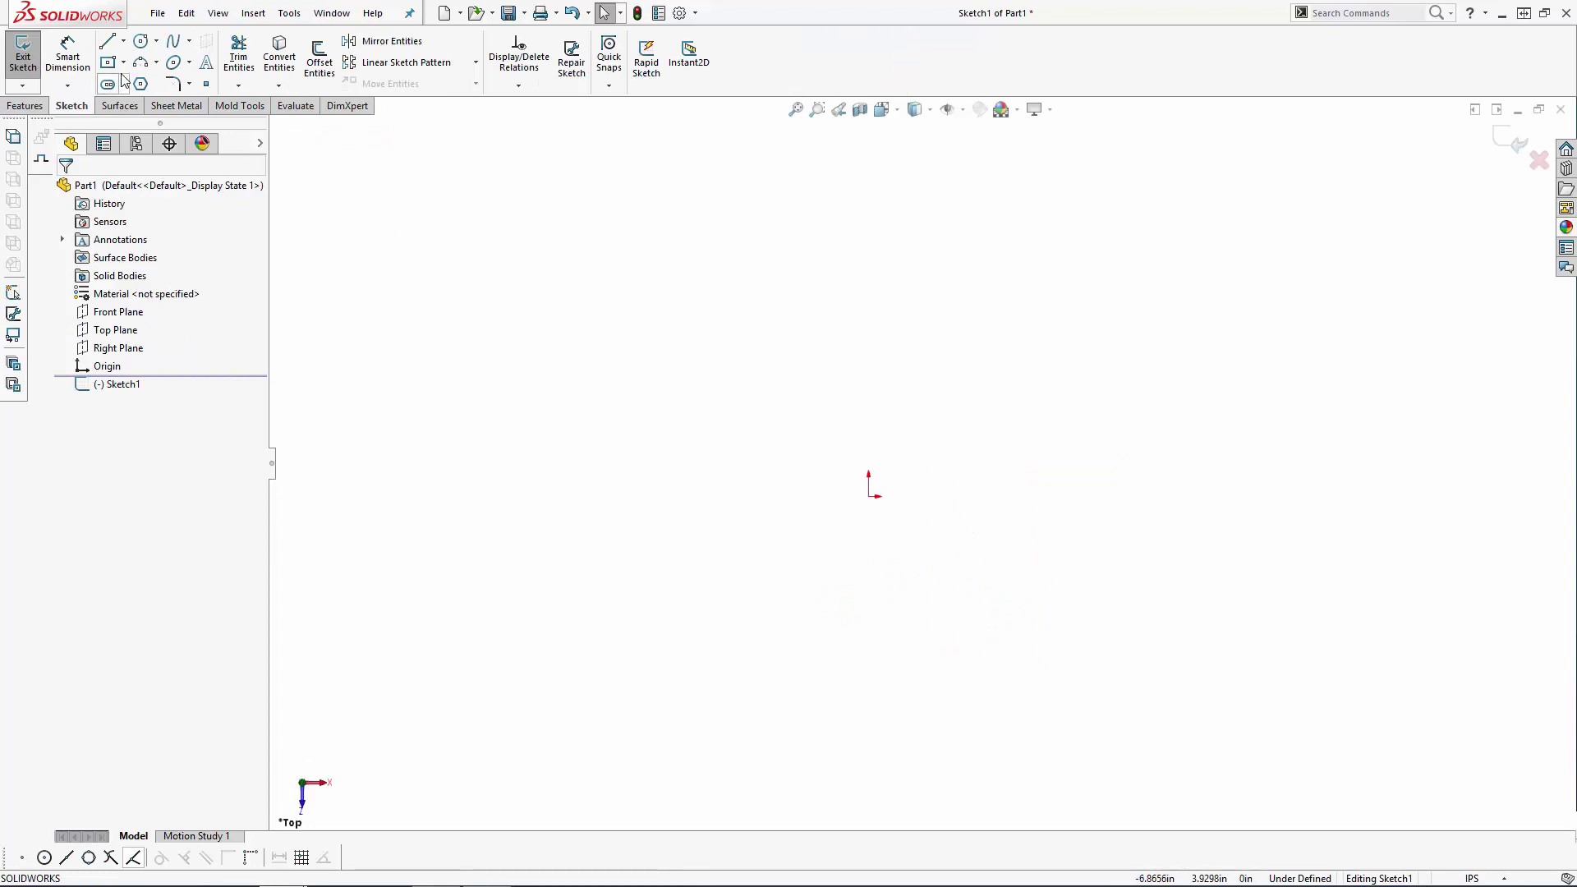
Step: Draw two vertical centerlines from the origin, one about 2.79 in downward and one about 1.61 in upward
left_click(123, 40)
left_click(144, 78)
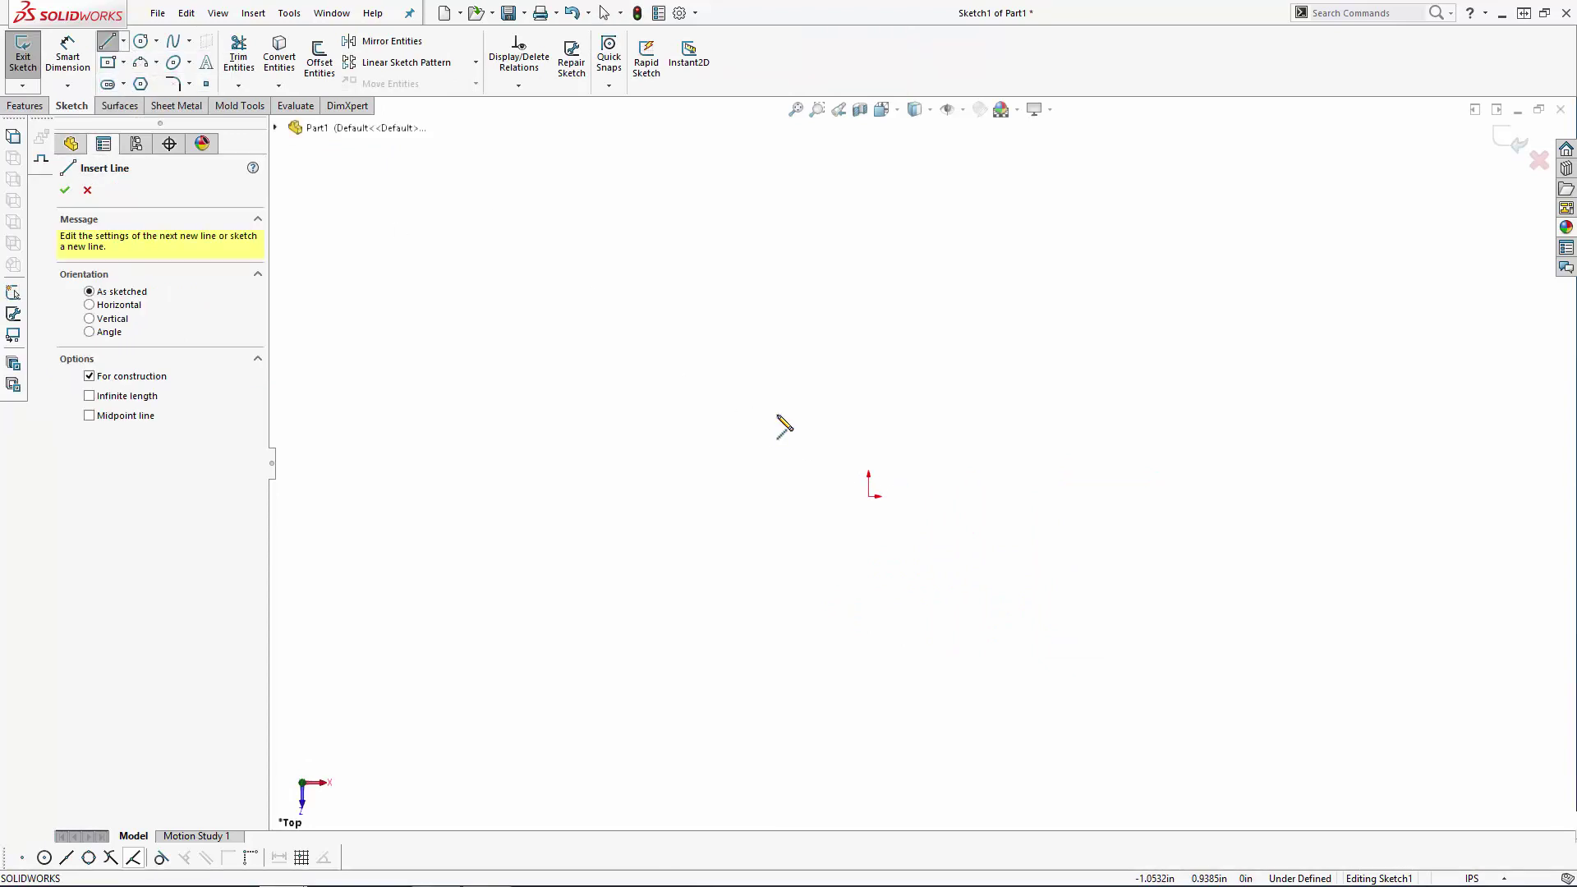
left_click(868, 497)
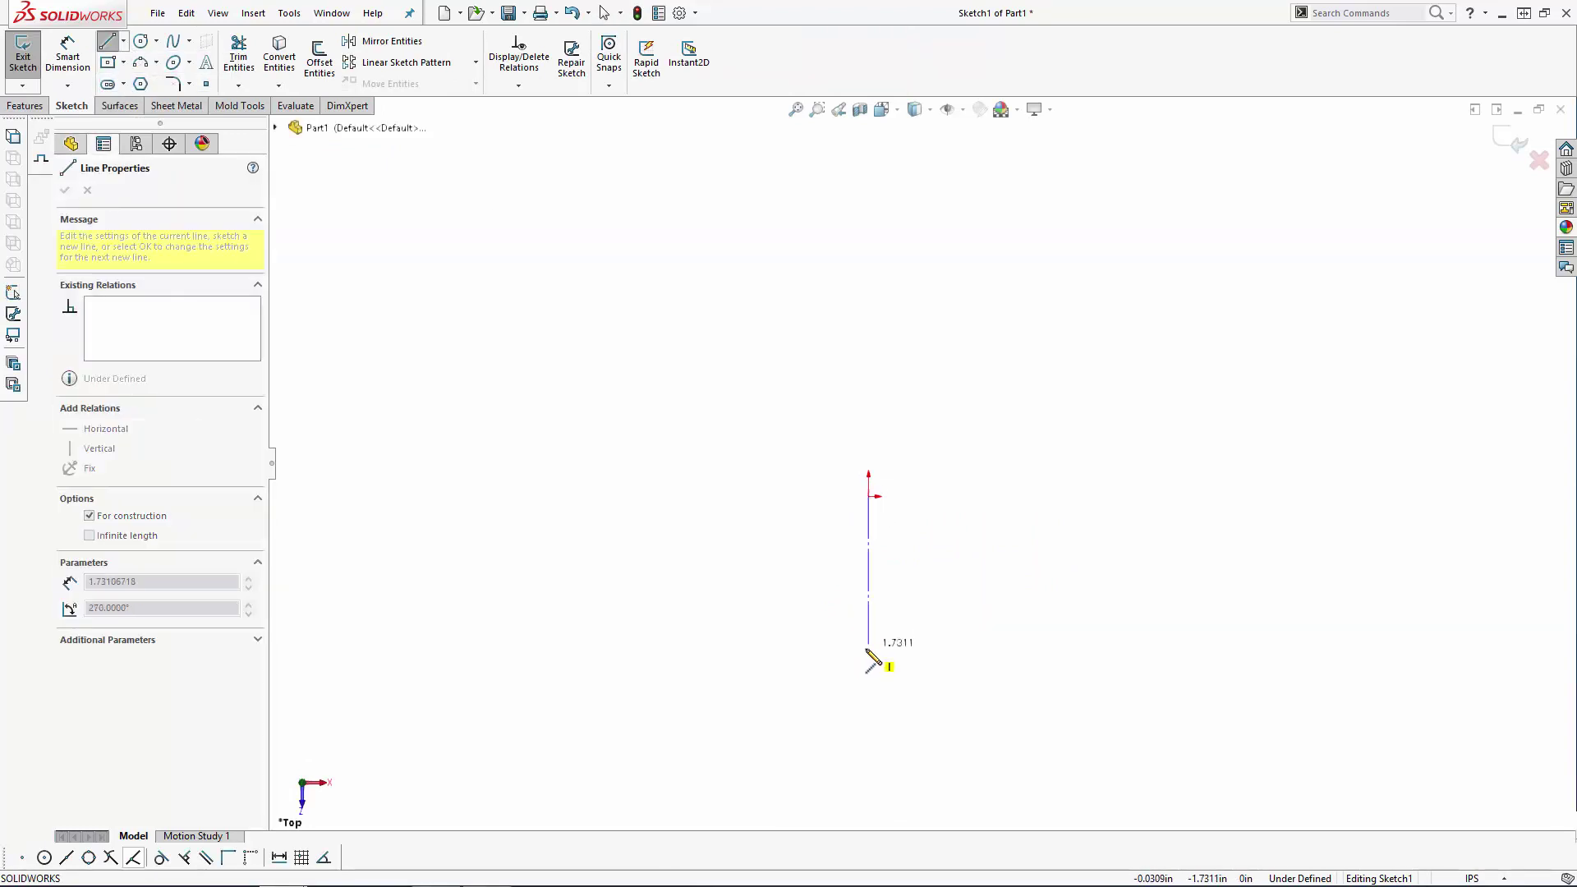
double_click(869, 737)
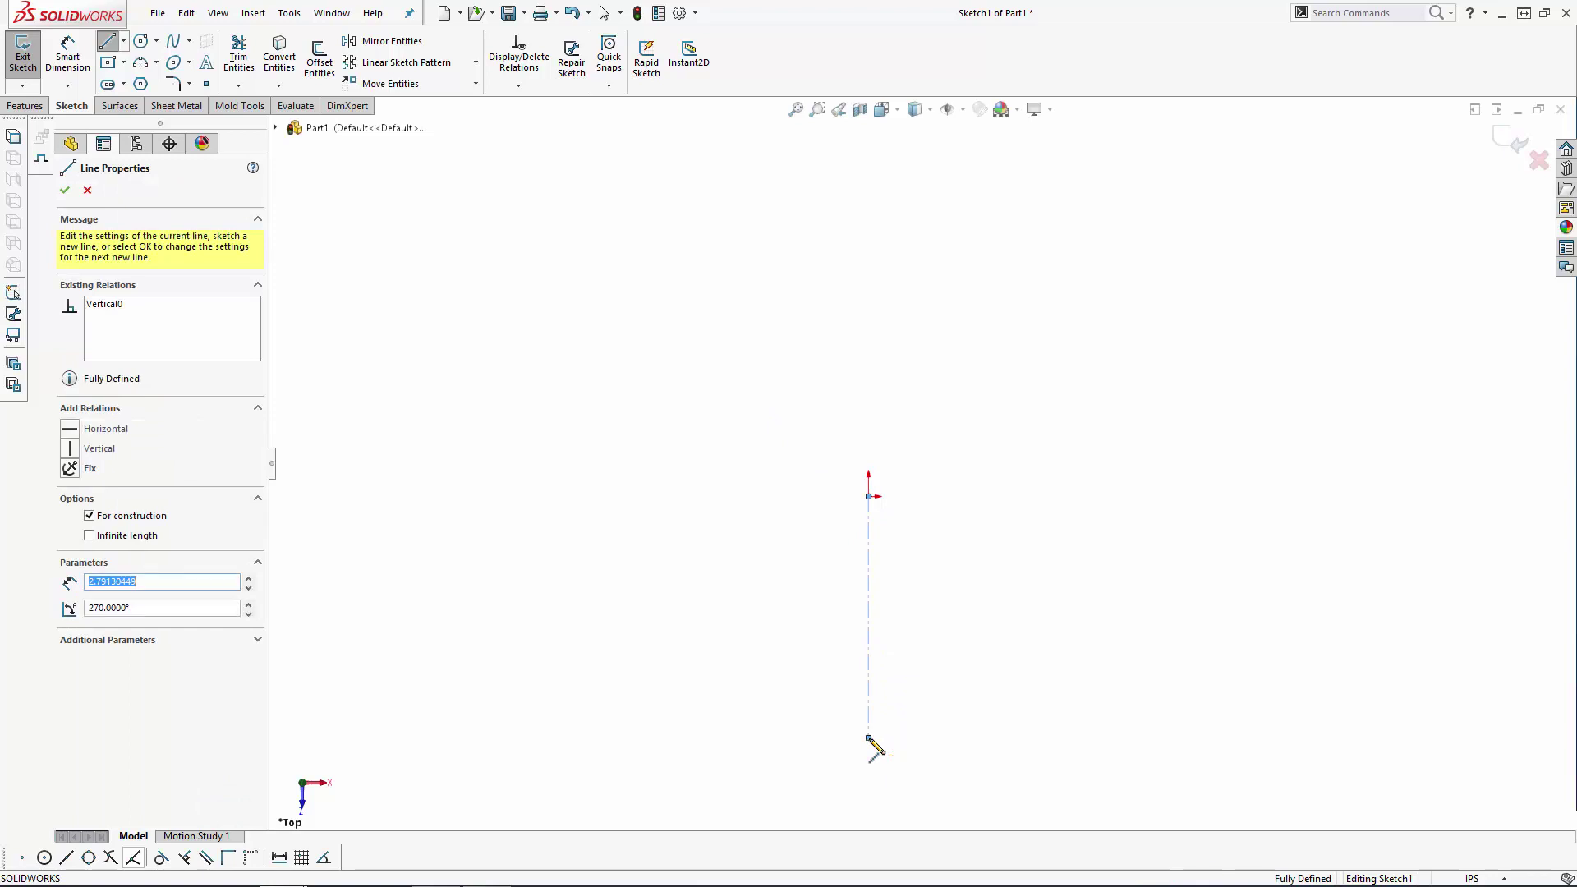
left_click(869, 497)
double_click(869, 371)
key("Escape")
Step: Dimension the lower vertical centerline to 3.125 in and the upper one to 1.58 in
left_click(862, 581)
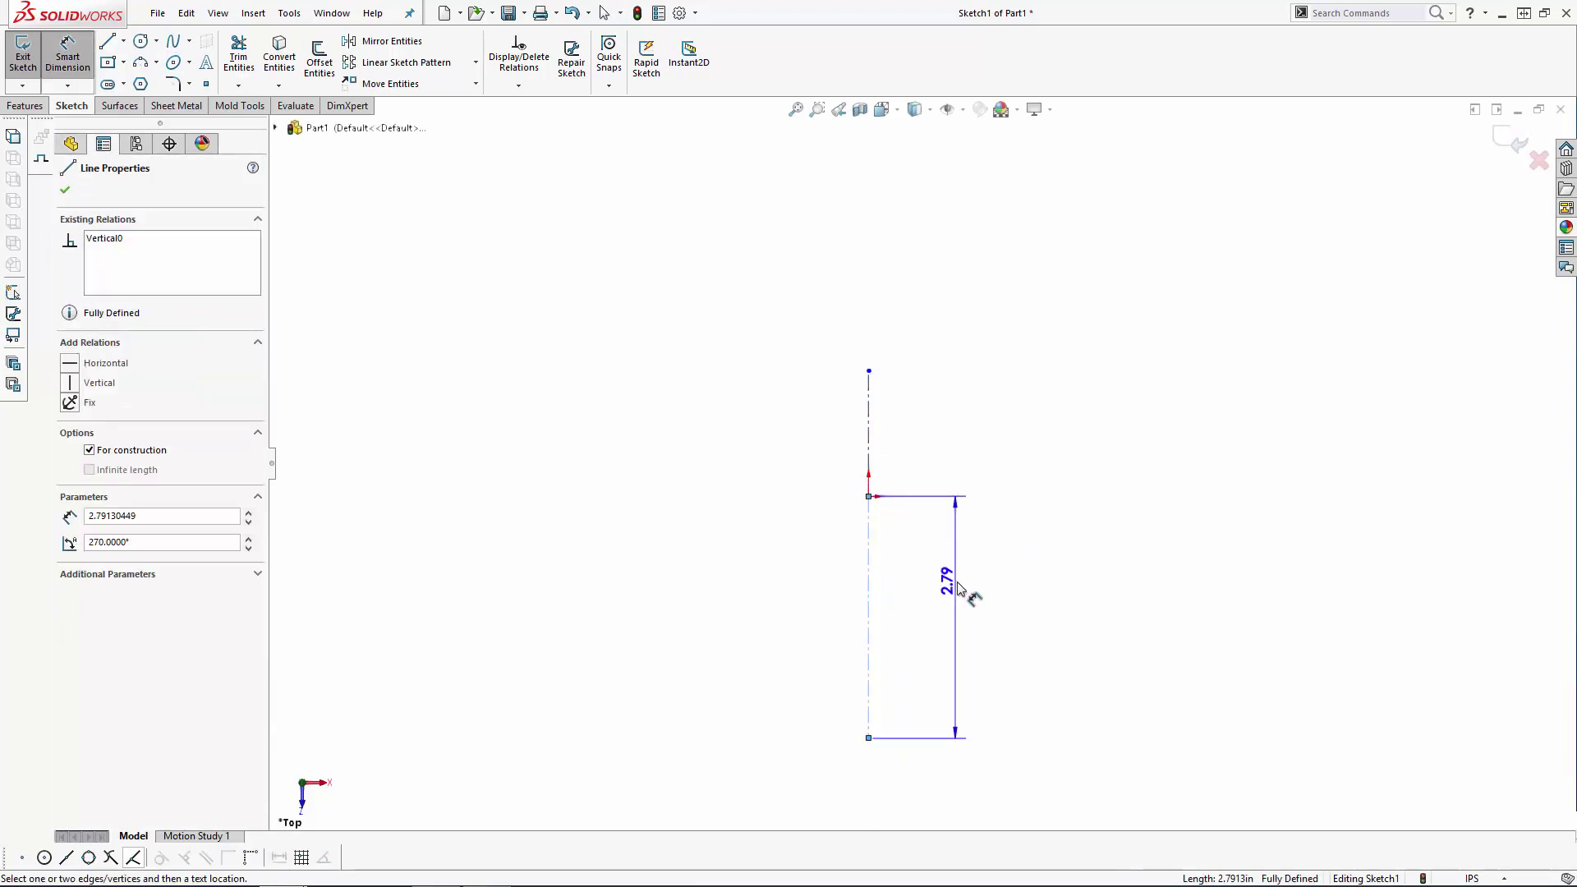
left_click(966, 584)
key("Return")
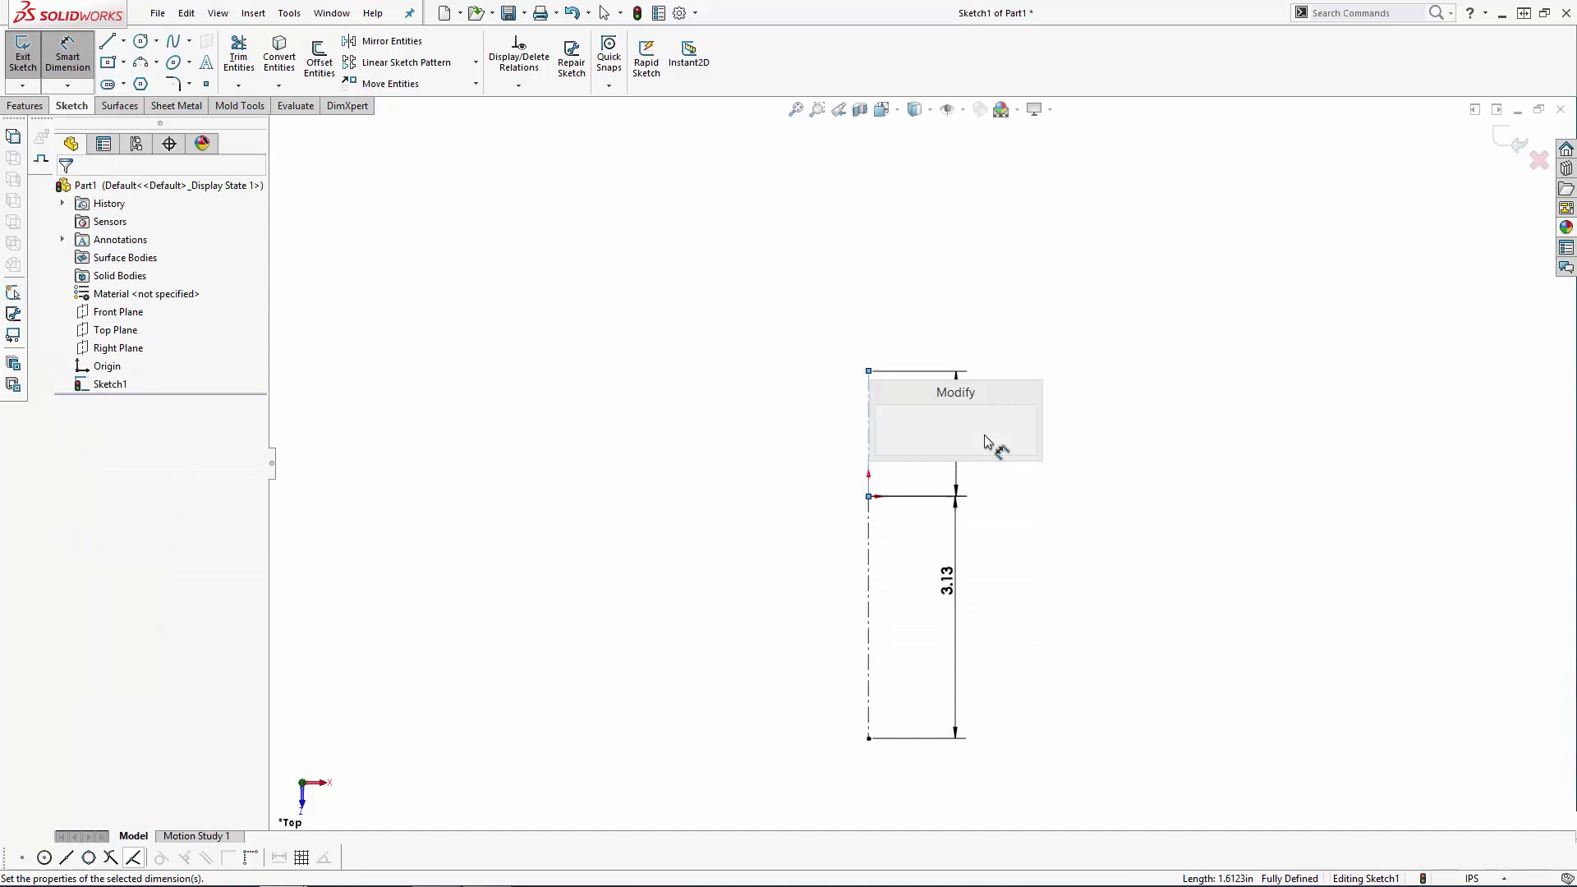
left_click(993, 448)
key("Return")
key("Escape")
Step: Draw a horizontal centerline extending right from the lower end of the vertical centerline
left_click(123, 41)
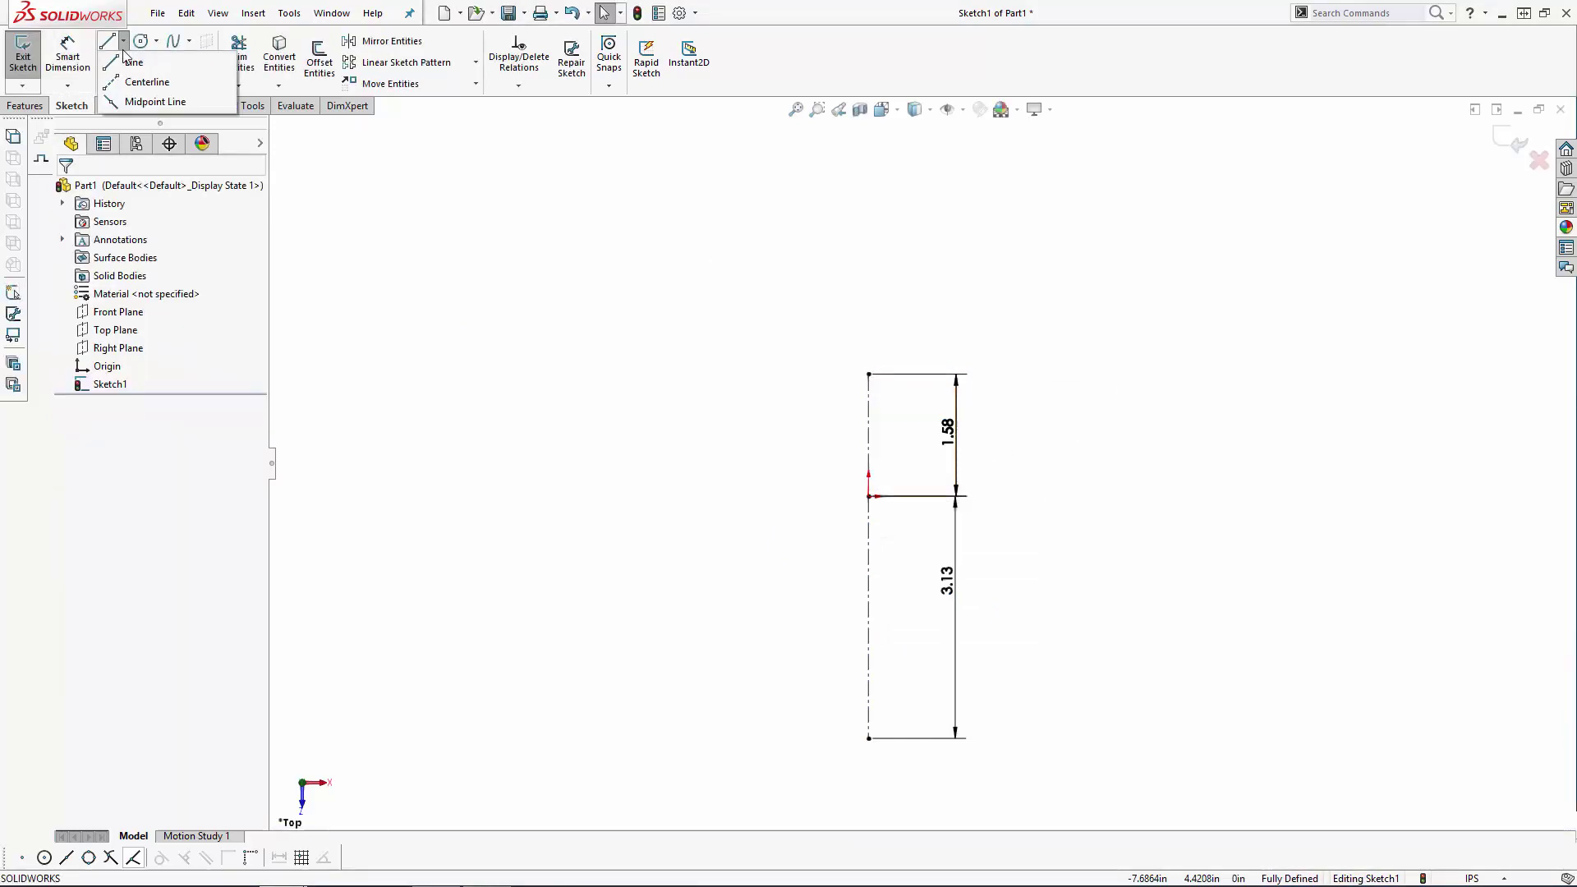
left_click(144, 84)
left_click(870, 738)
double_click(989, 738)
key("Escape")
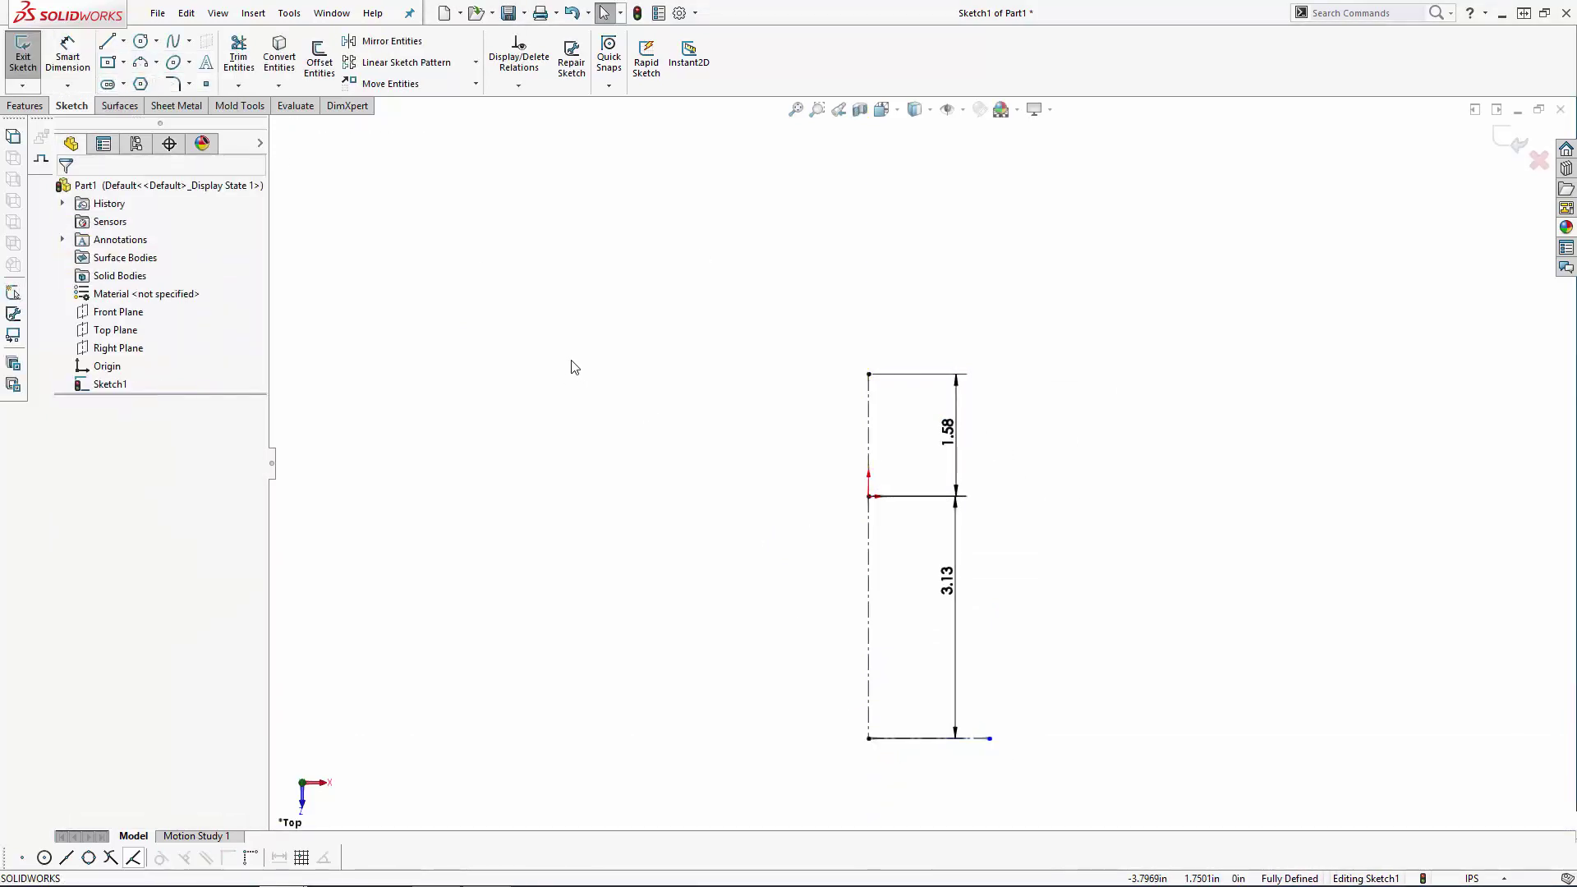
Step: Sketch a circle about 0.79 in in diameter to the left of the upper vertical centerline
left_click(728, 404)
left_click(707, 382)
key("Escape")
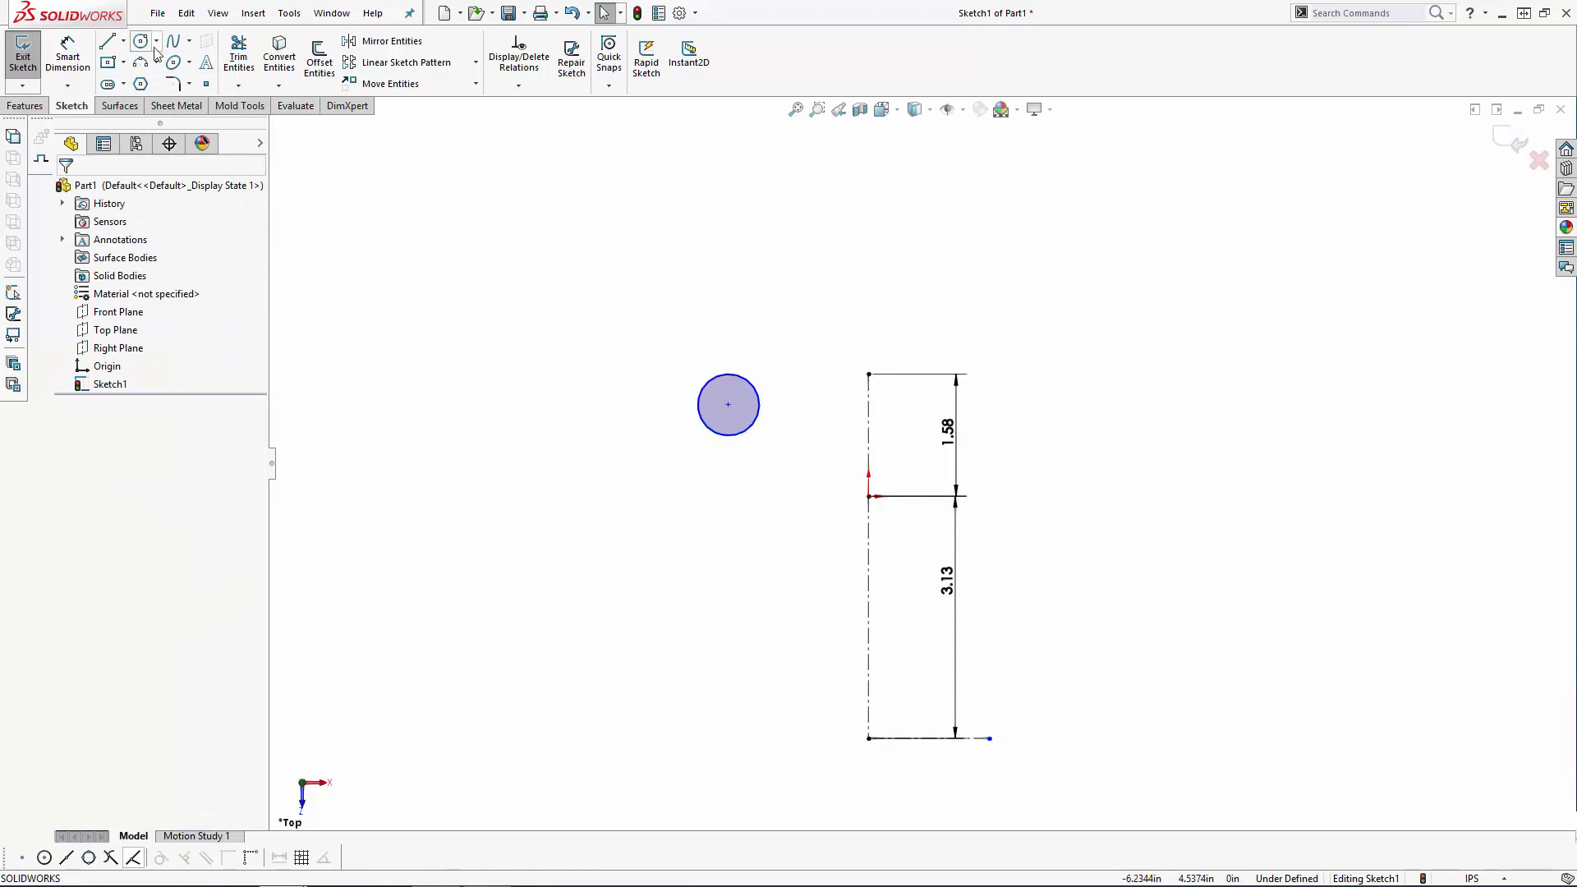
Step: Draw a horizontal centerline about 2.26 in long leftward from the upper end of the vertical centerline, passing over the circle
left_click(124, 40)
left_click(143, 84)
left_click(869, 375)
left_click(694, 374)
key("Escape")
Step: Make the circle tangent to the upper horizontal centerline
left_click(775, 375)
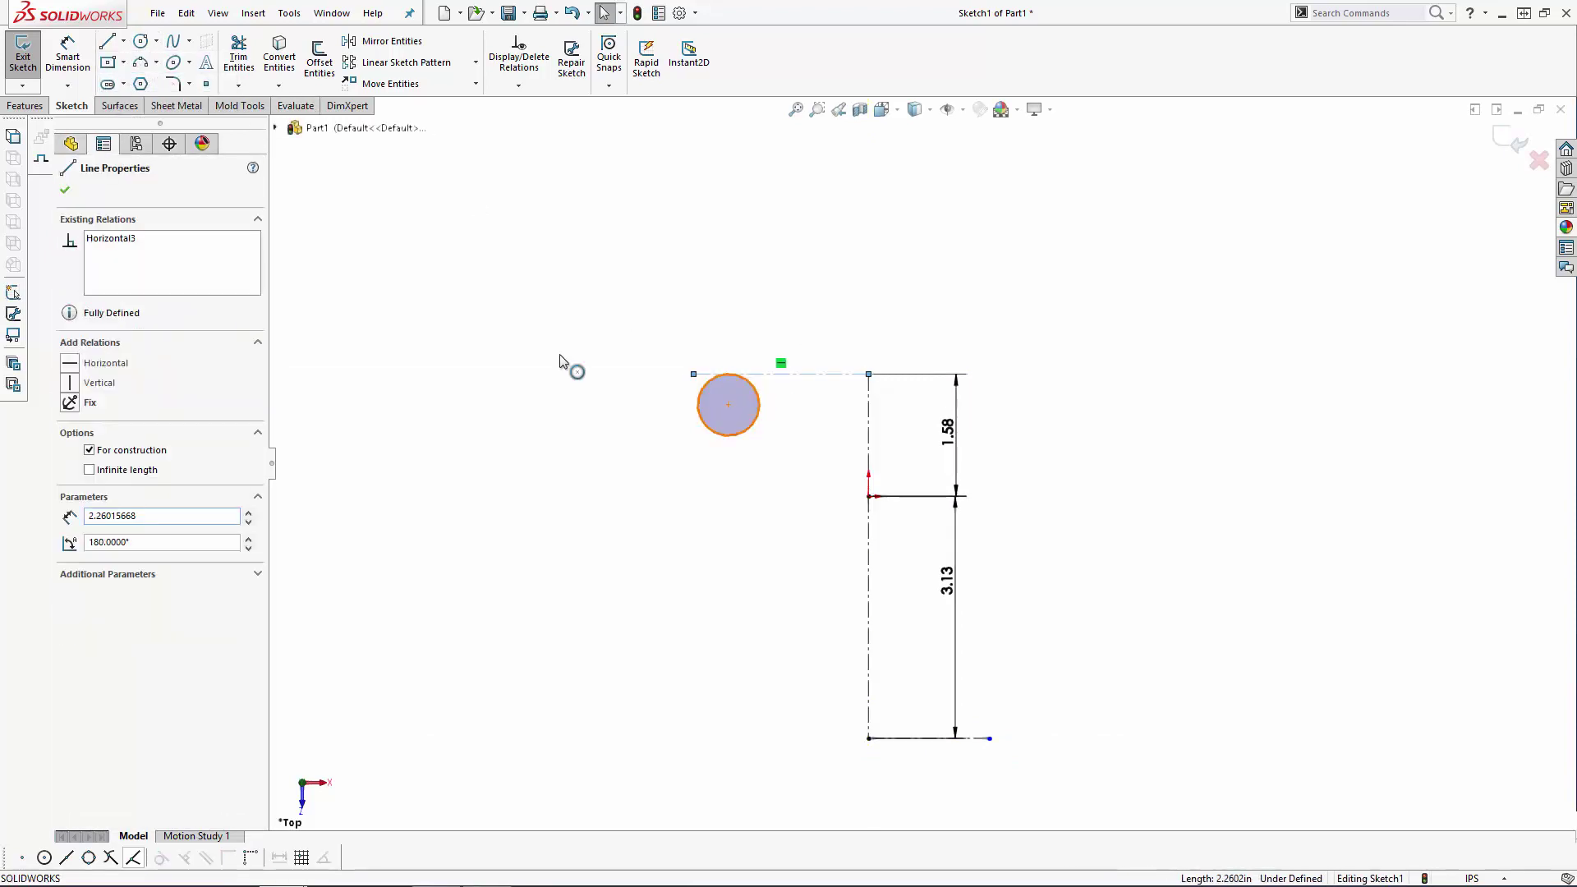
left_click(750, 383, "ctrl")
left_click(72, 456)
left_click(65, 190)
key("Escape")
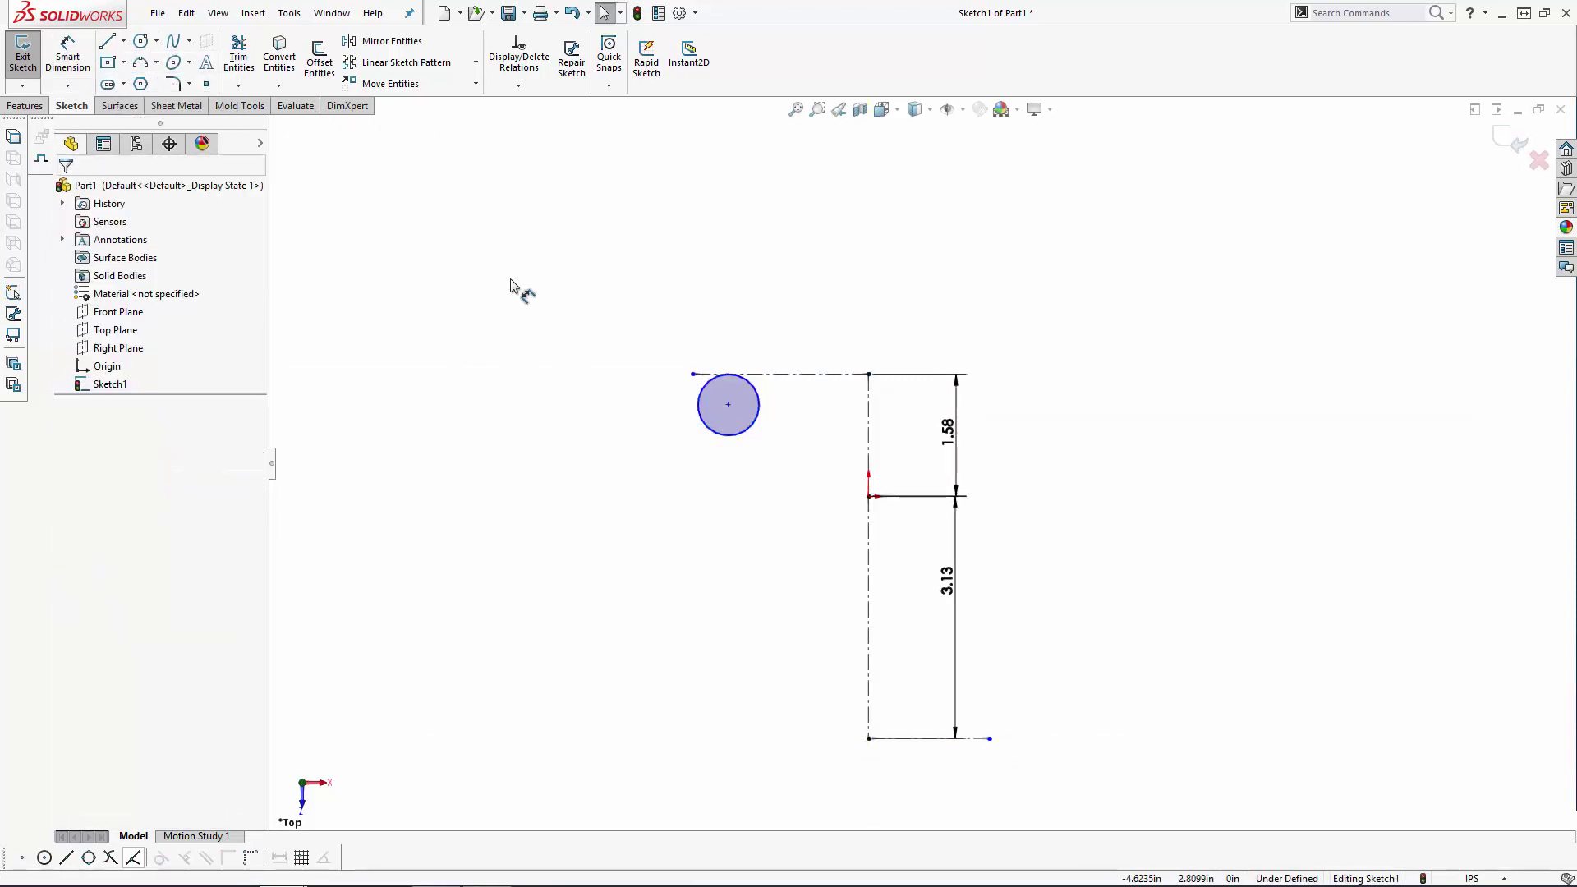
Step: Dimension the circle's diameter to 0.68 in
left_click(69, 56)
left_click(701, 414)
left_click(635, 408)
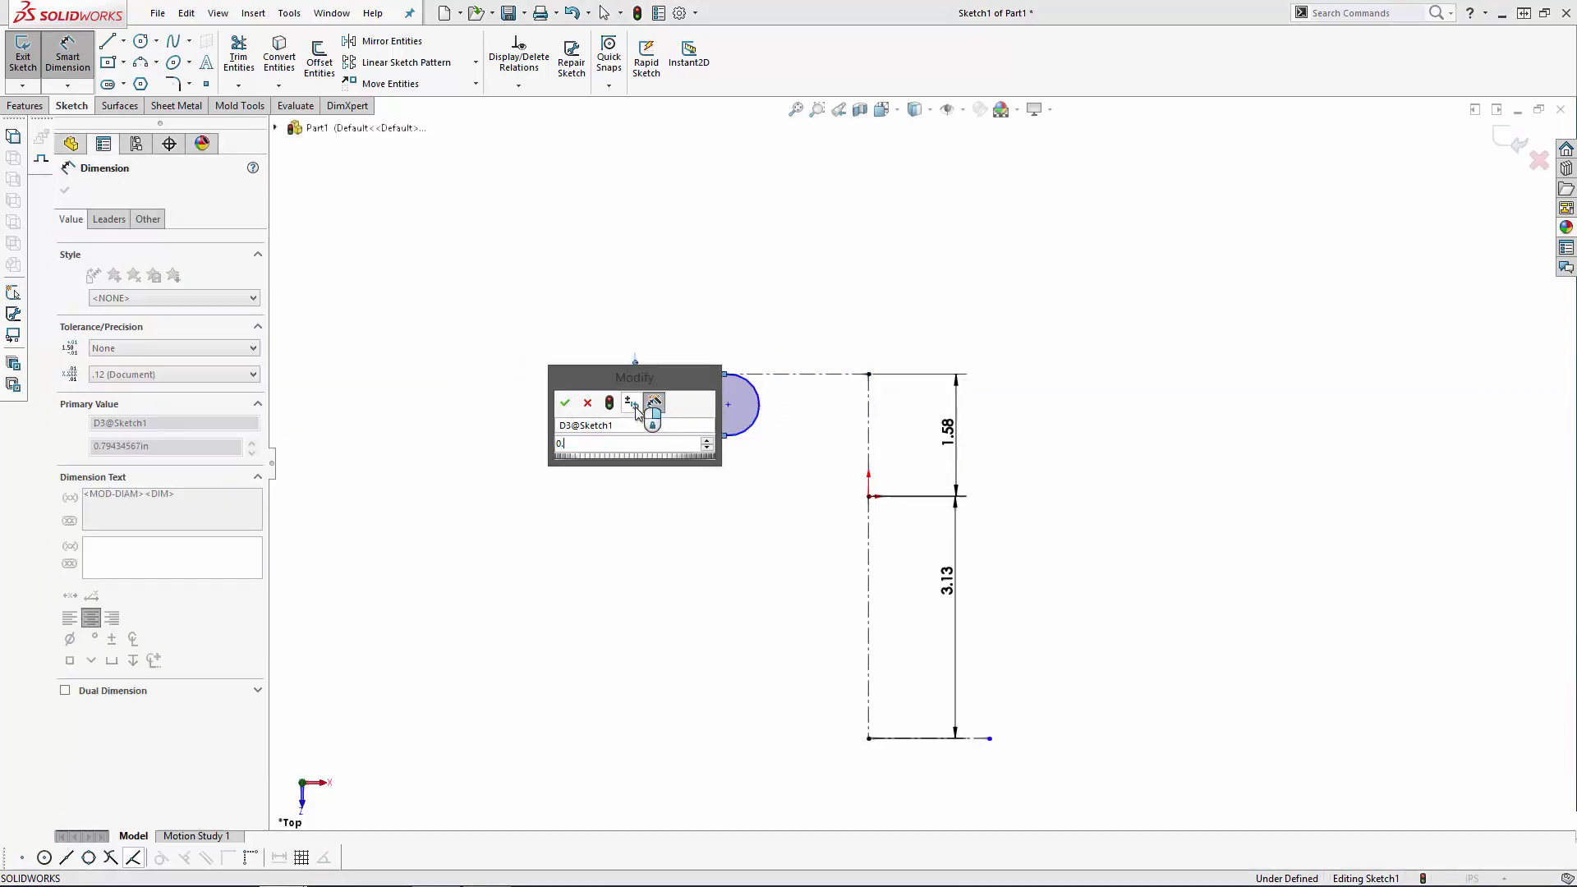
key("Return")
Step: Dimension the horizontal distance from the circle's center to the vertical centerline to 1.58 in
left_click(729, 405)
left_click(869, 408)
left_click(814, 332)
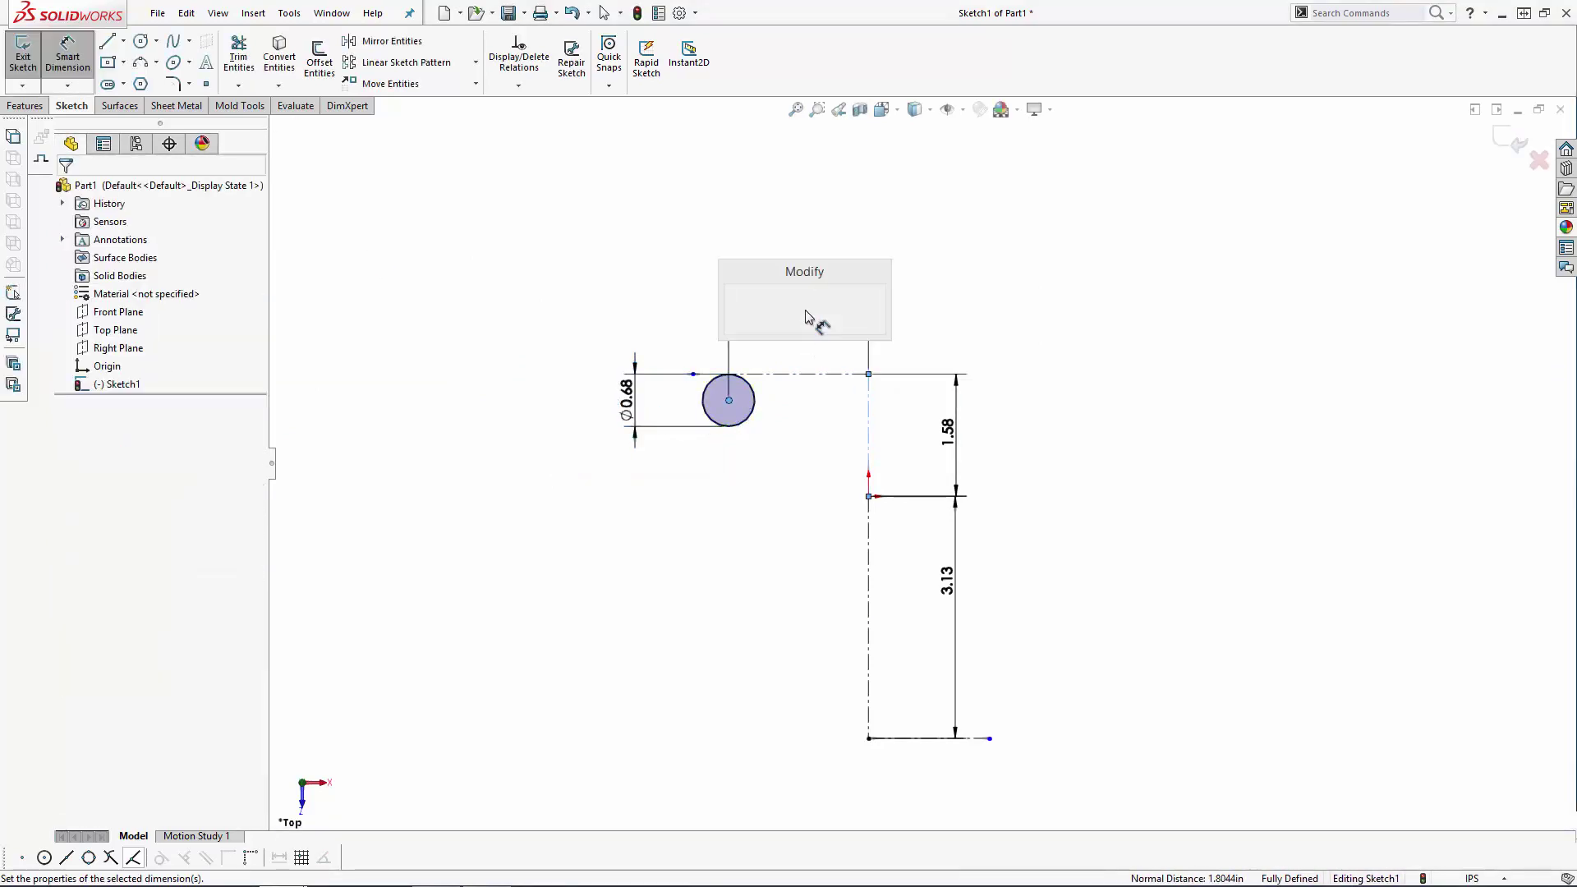
type("1.58")
key("Return")
key("Escape")
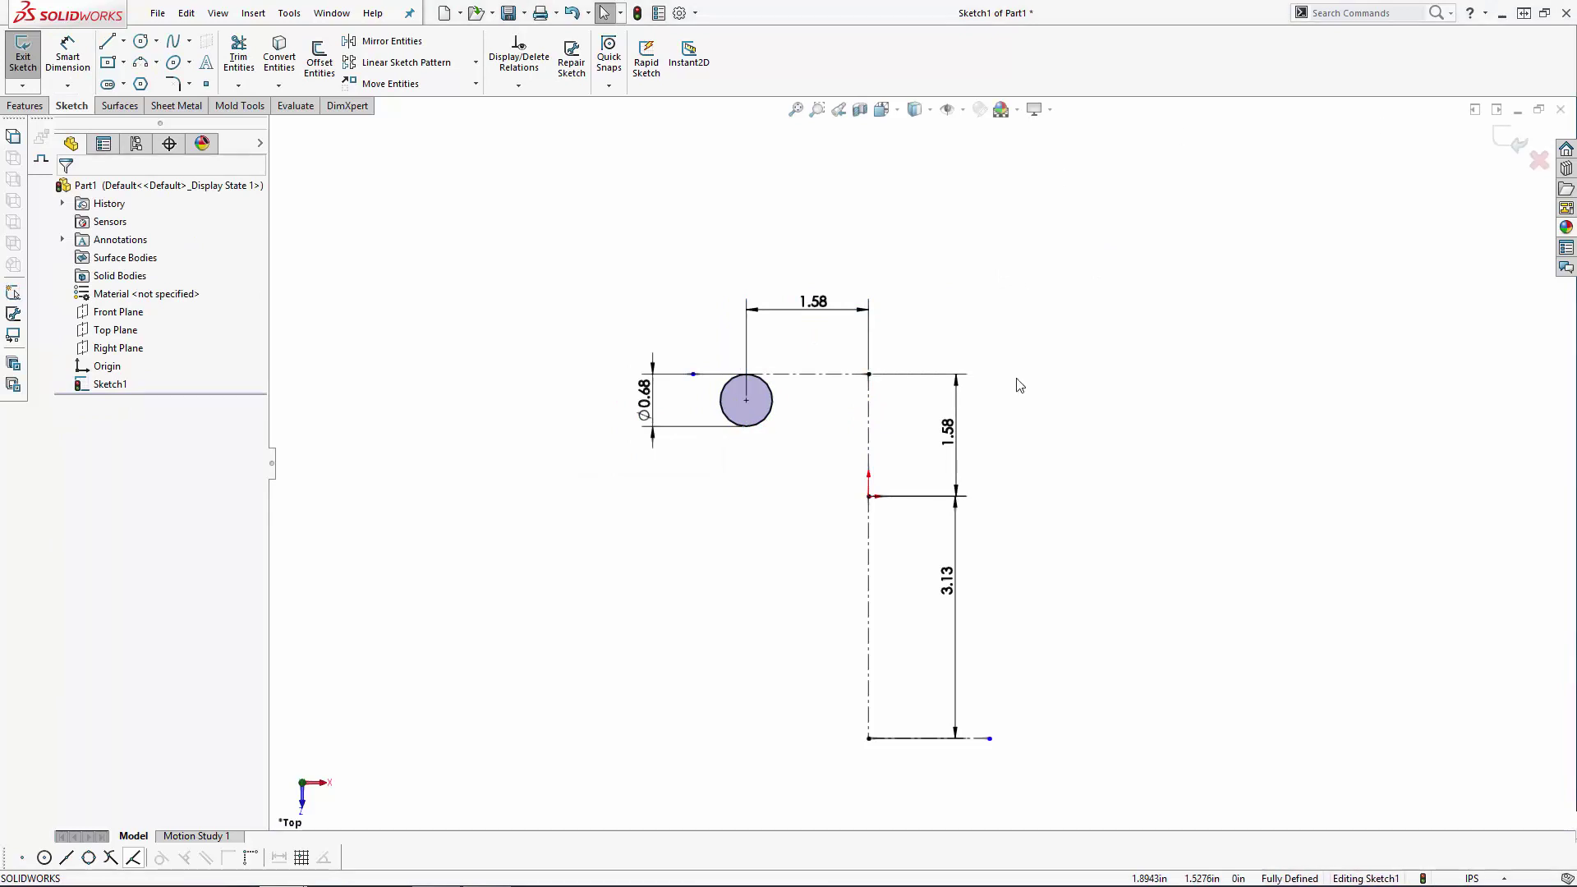
Step: Draw a three-point arc of about 1.38 in radius from the vertical centerline's lower end, curving up to the left
scroll(829, 431, "down", 3)
scroll(896, 548, "up", 3)
scroll(900, 538, "down", 1)
left_click(141, 62)
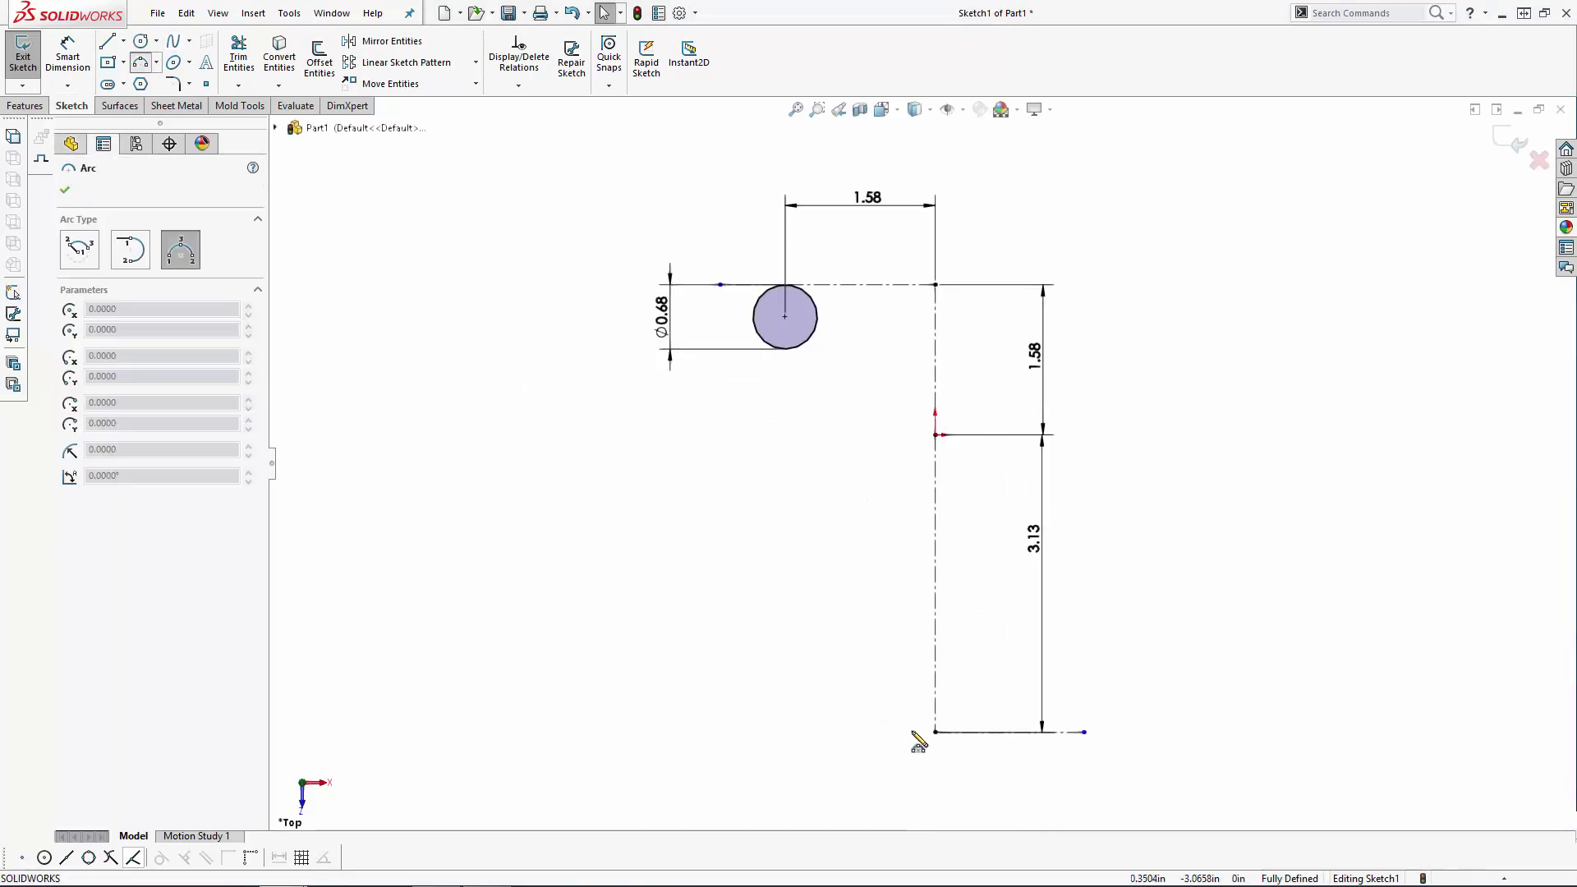
left_click(935, 732)
left_click(855, 709)
key("Escape")
Step: Make the lower arc tangent to the bottom horizontal centerline
left_click(880, 723)
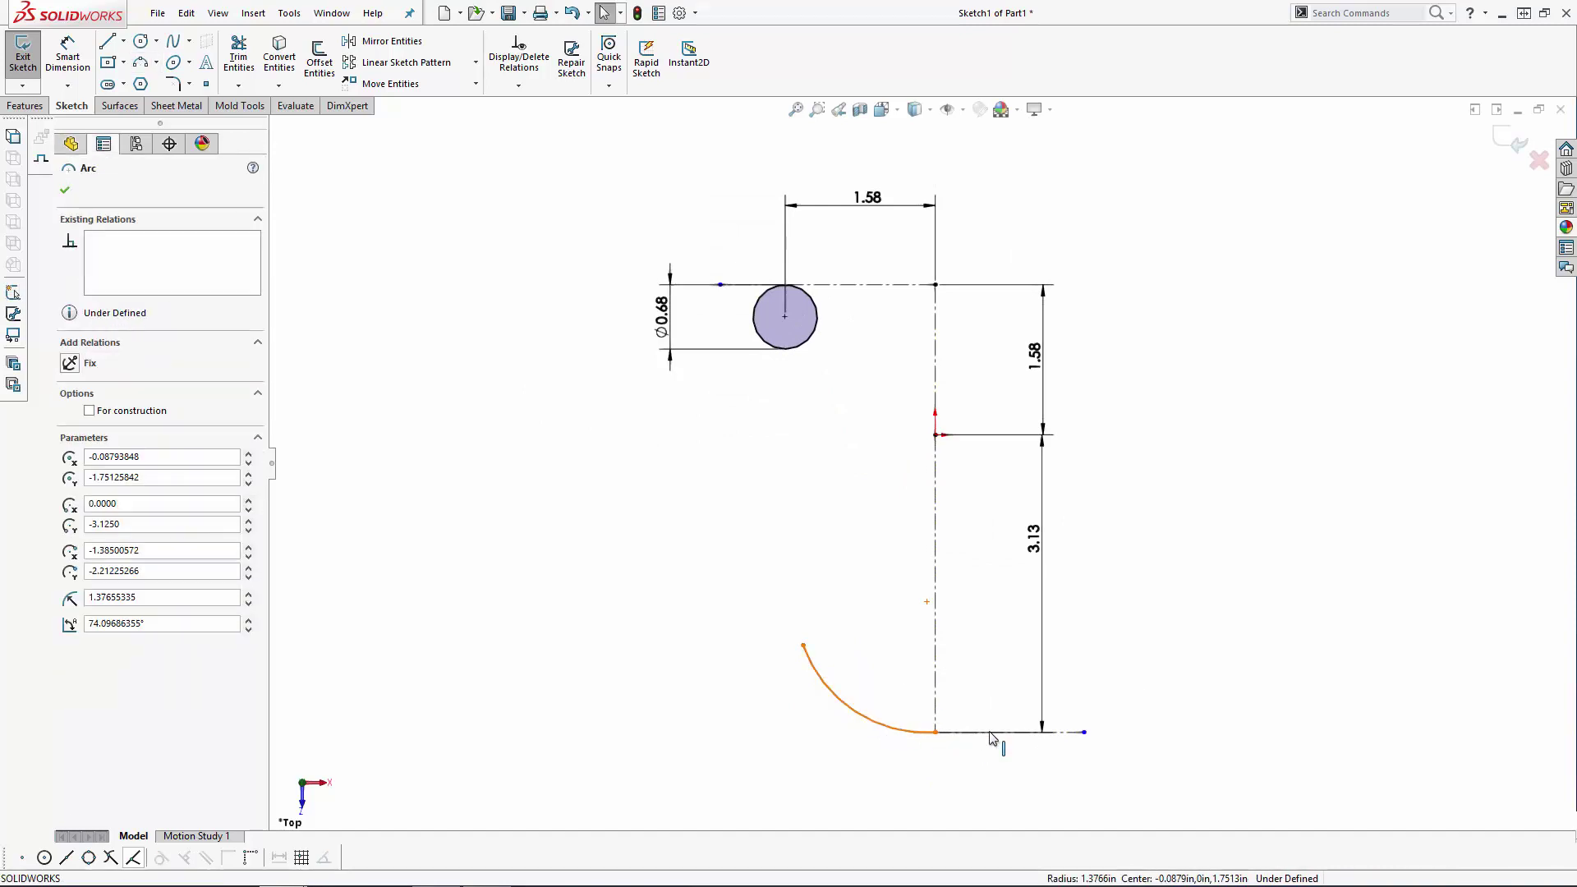
left_click(993, 733, "ctrl")
left_click(70, 455)
left_click(350, 495)
Step: Dimension the height of the lower arc's free endpoint above the bottom centerline to 0.95 in
left_click(1025, 733)
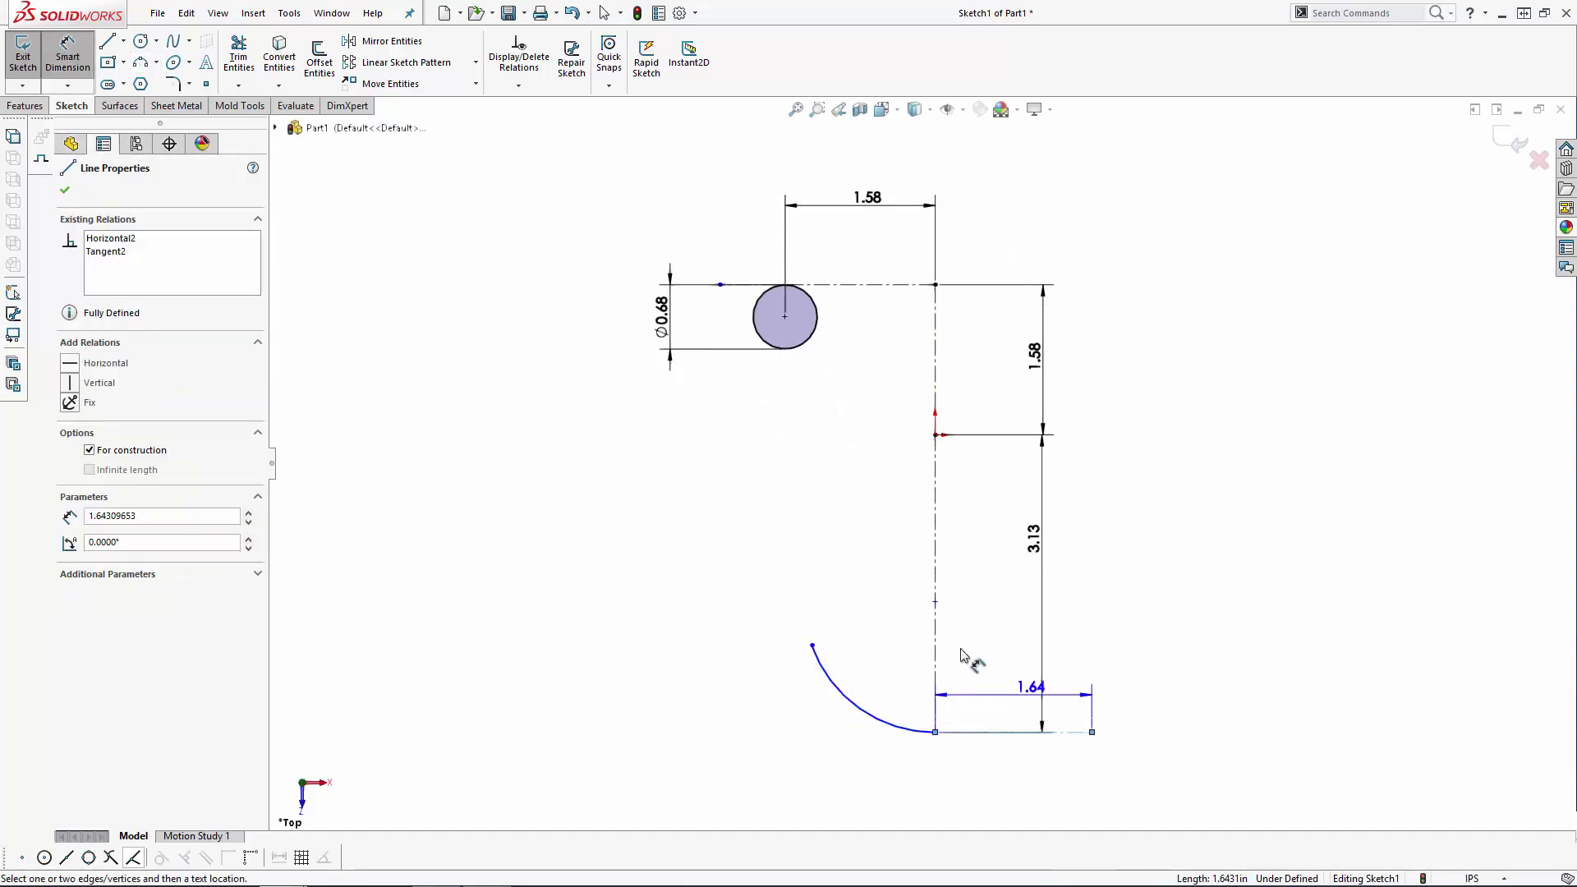
left_click(813, 644)
left_click(1097, 682)
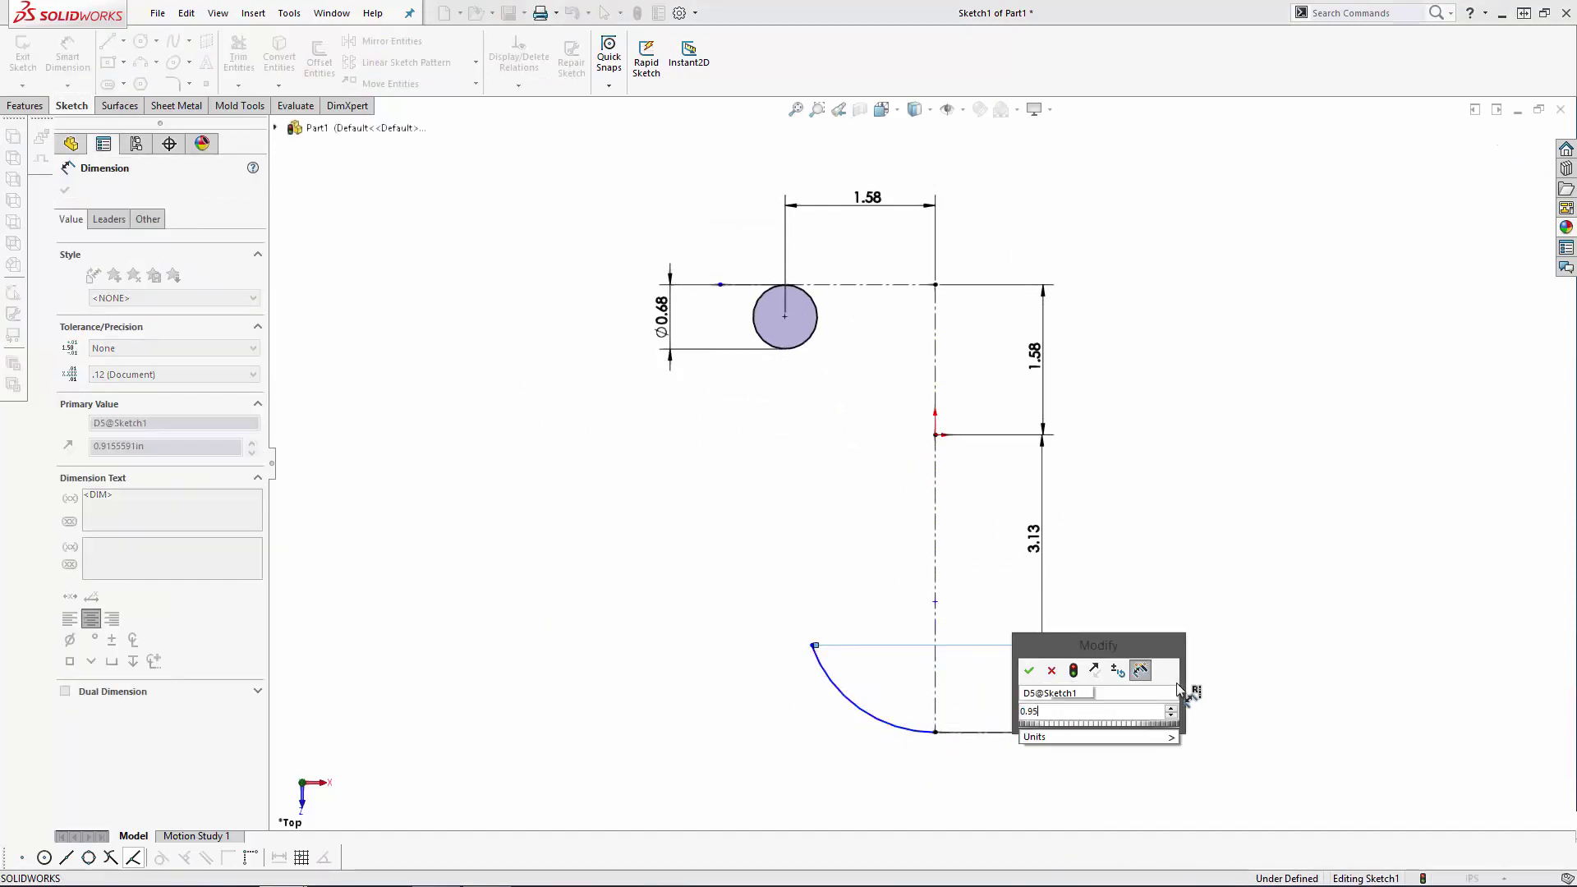
key("Return")
key("Escape")
Step: Draw a horizontal centerline from the lower arc's free endpoint to the vertical centerline
left_click(123, 41)
left_click(151, 80)
left_click(812, 642)
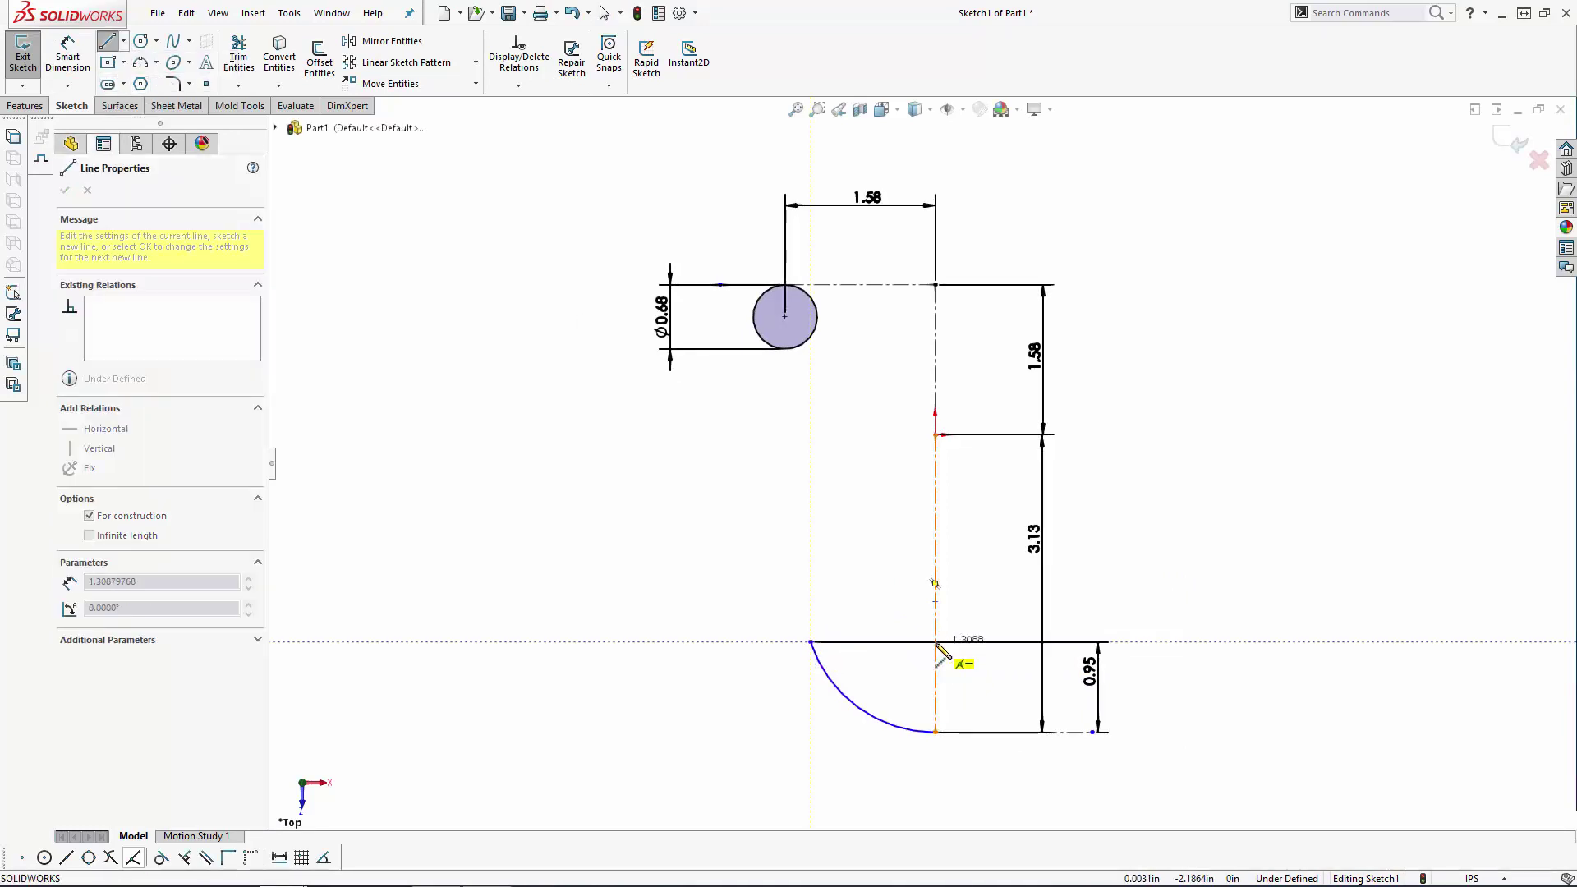
left_click(936, 642)
key("Escape")
Step: Dimension the horizontal distance from the lower arc's free endpoint to the vertical centerline to 1.25 in
mouse_move(811, 642)
left_mouse_down()
mouse_move(793, 674)
mouse_move(813, 662)
left_mouse_up()
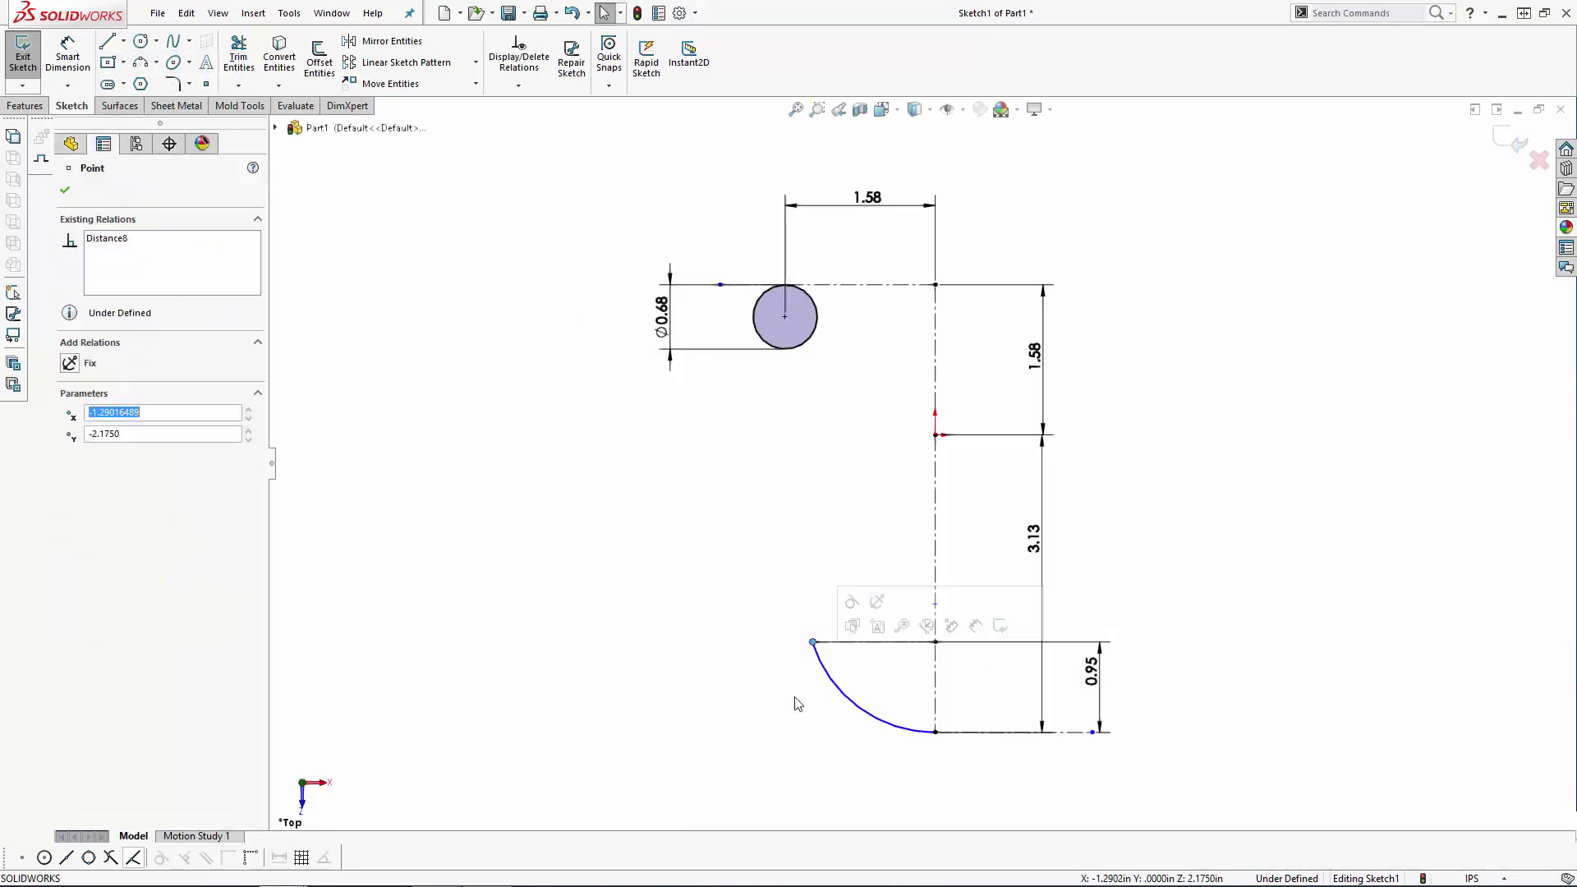
left_click(794, 697)
left_click(67, 56)
left_click(935, 673)
left_click(813, 642)
left_click(895, 667)
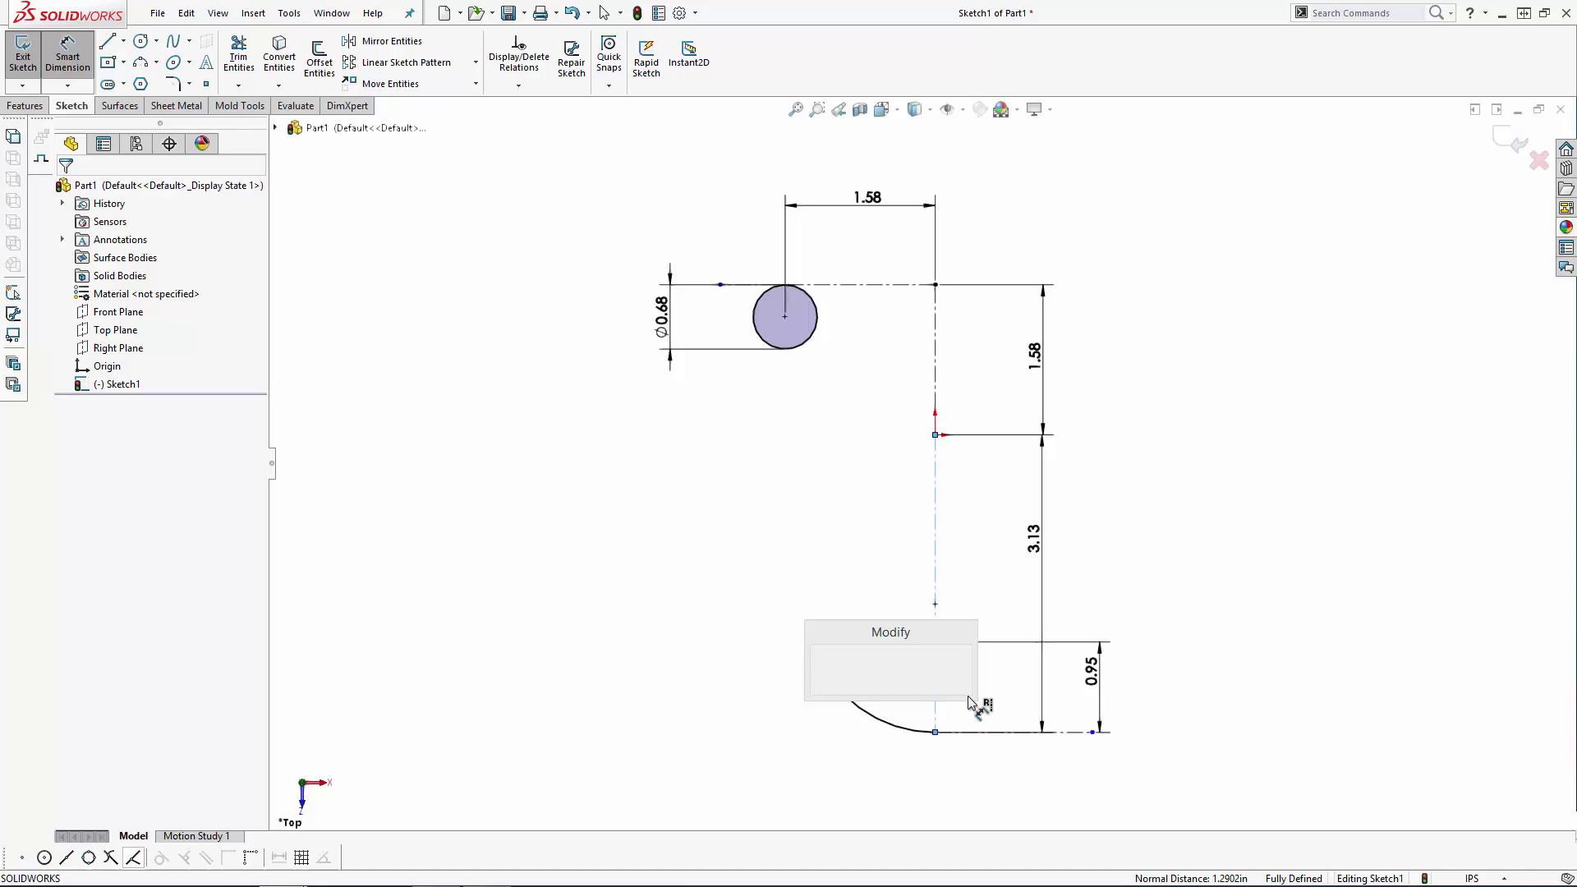
type("1.25")
key("Return")
key("Escape")
Step: Draw a three-point arc from the origin to the rightmost point of the circle, bulging down to the left
left_click(140, 62)
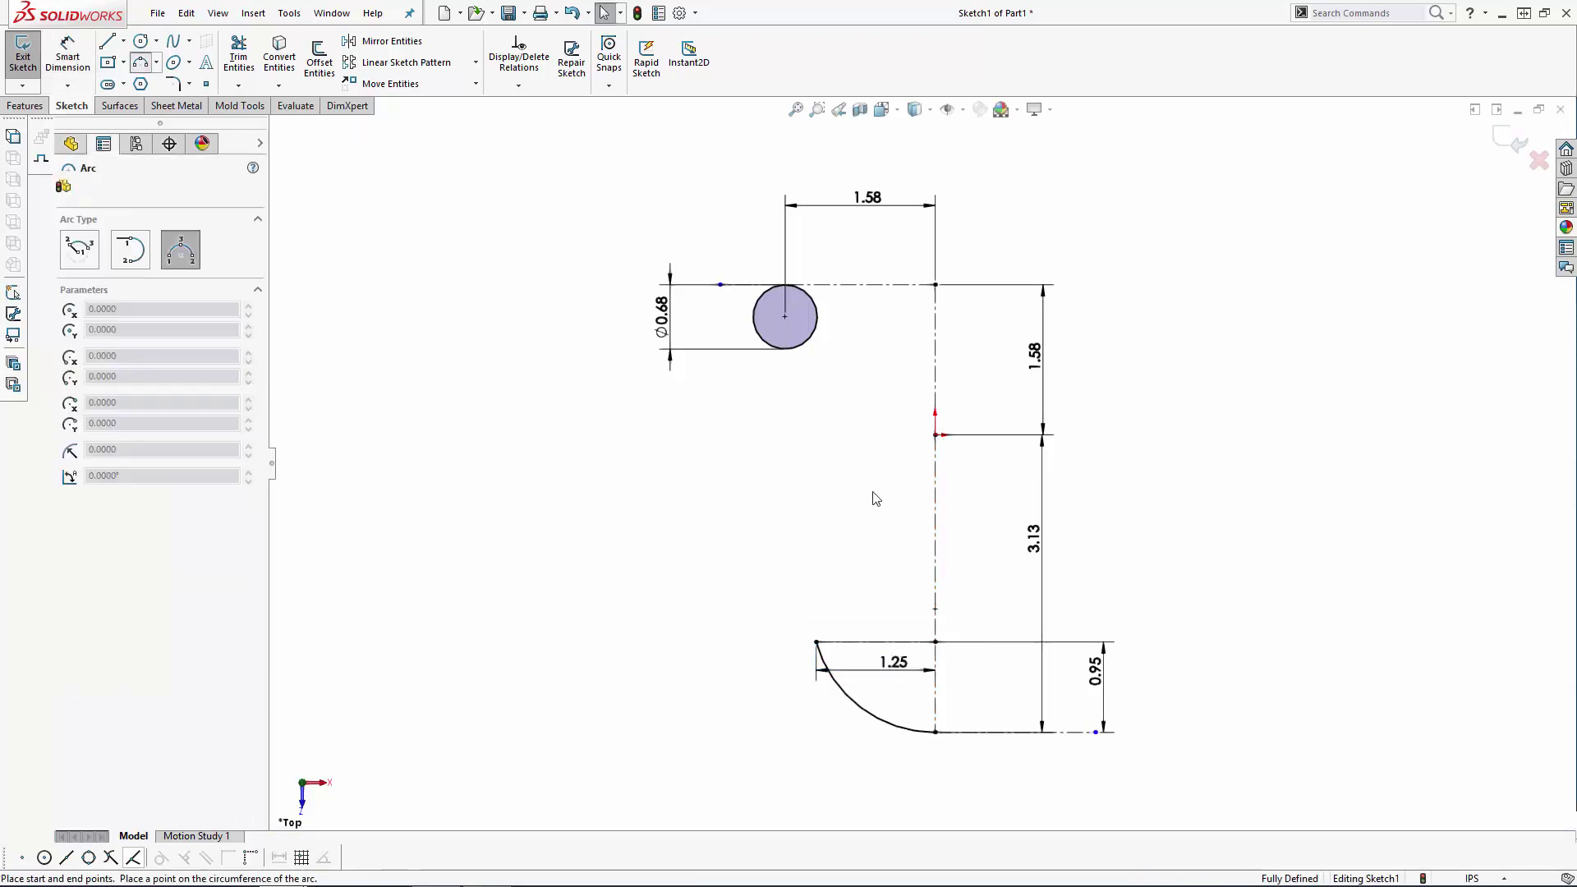
left_click(935, 436)
left_click(818, 317)
left_click(859, 402)
key("Escape")
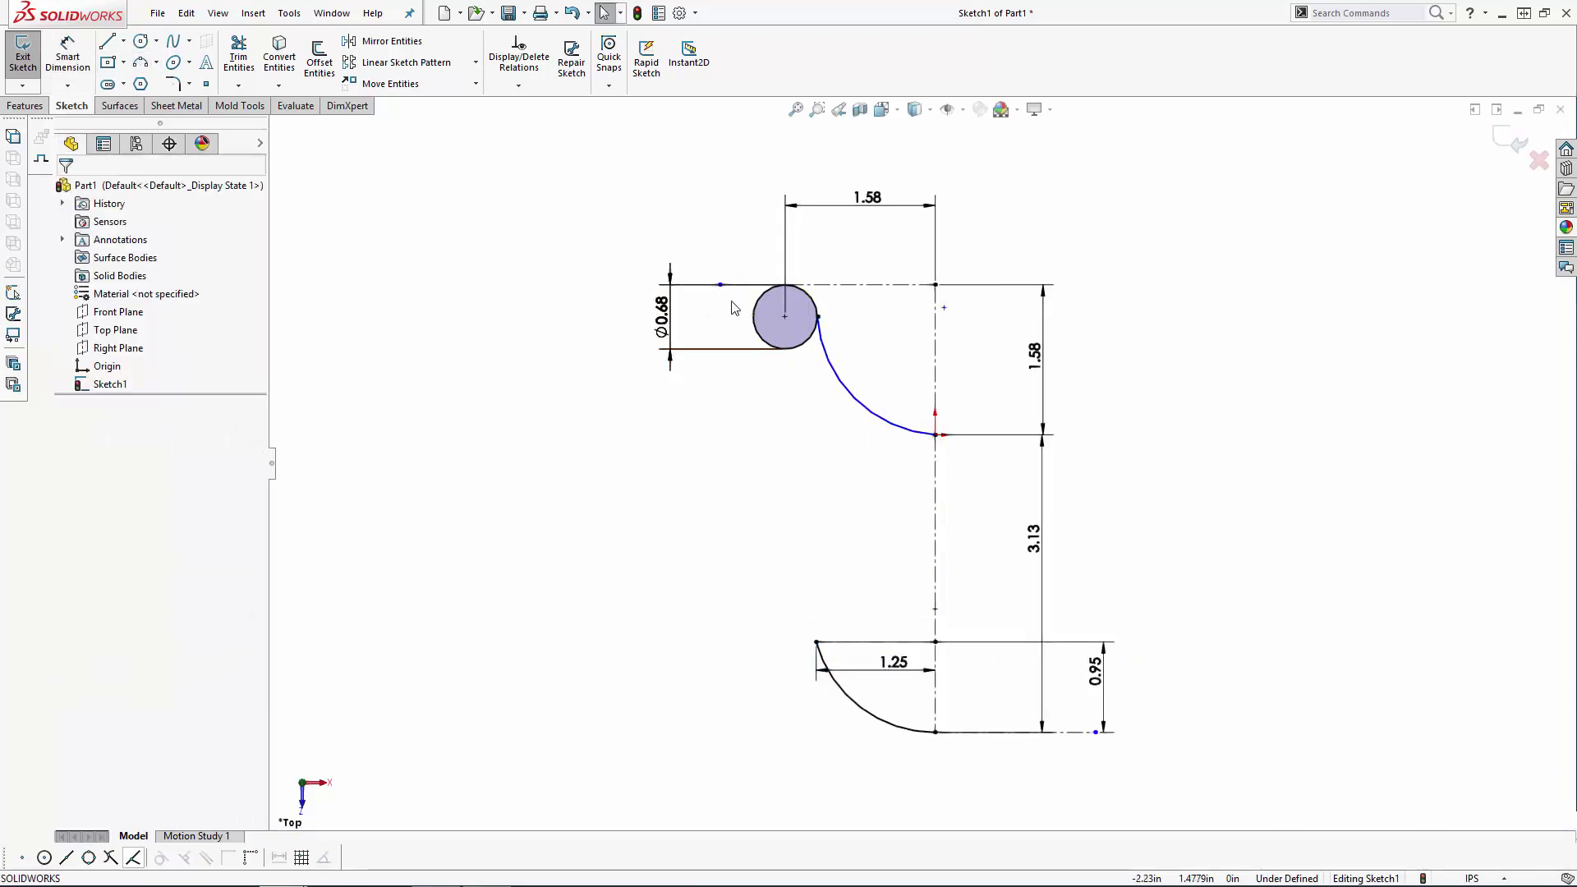
Step: Draw a horizontal centerline about 1.53 in long extending right from the origin
left_click(123, 41)
left_click(136, 82)
left_click(937, 436)
left_click(1081, 436)
key("Escape")
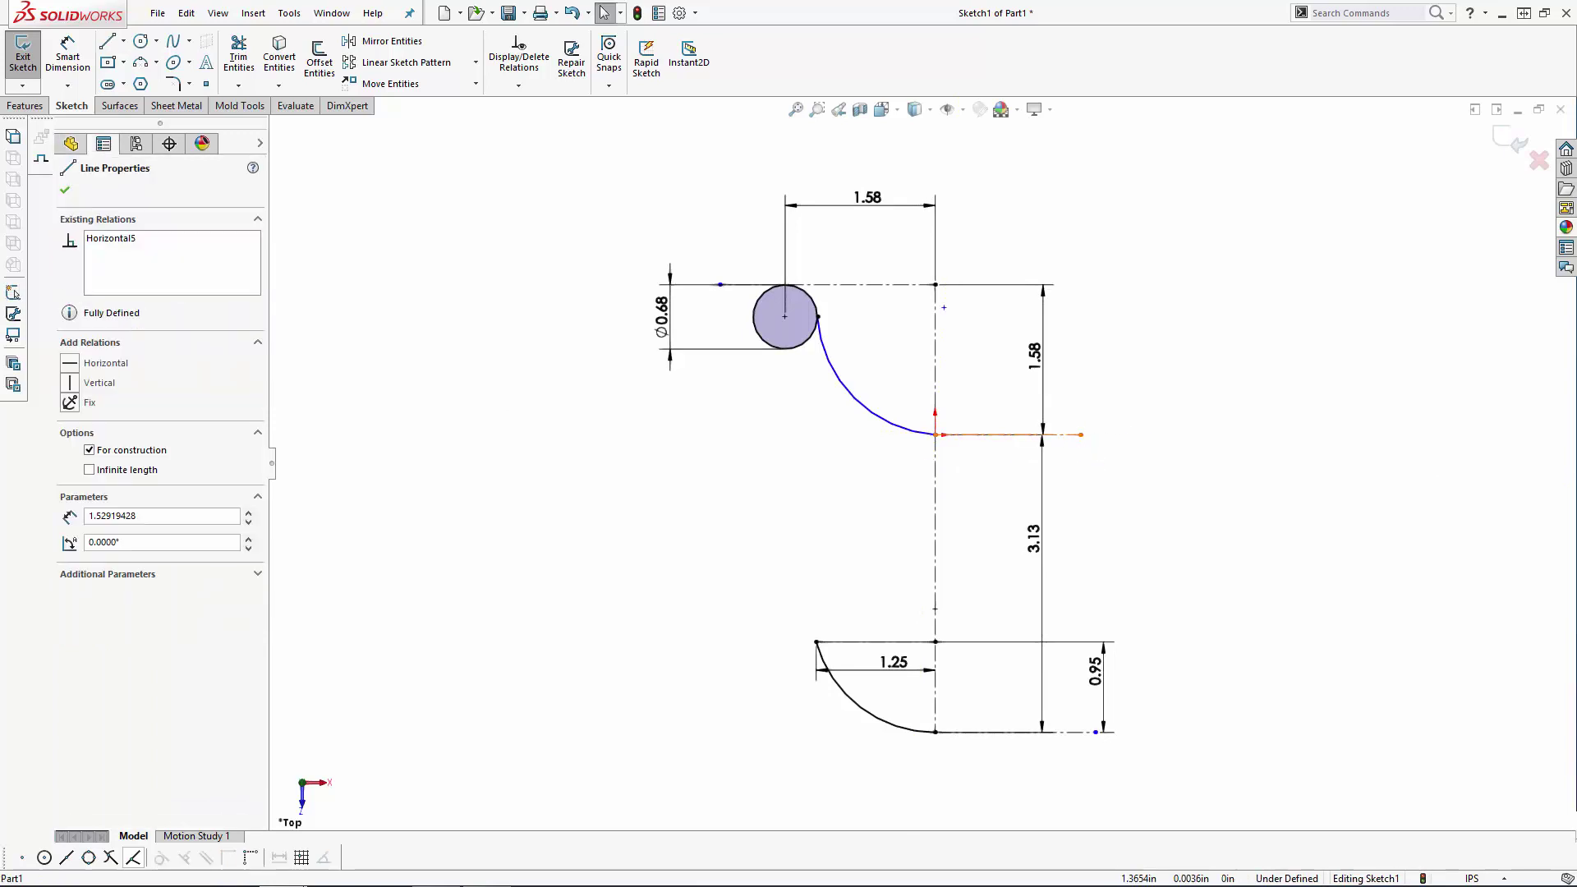
Step: Make the upper arc tangent to the horizontal centerline at the origin
left_click(894, 425)
left_click(986, 435, "ctrl")
left_click(71, 456)
left_click(622, 527)
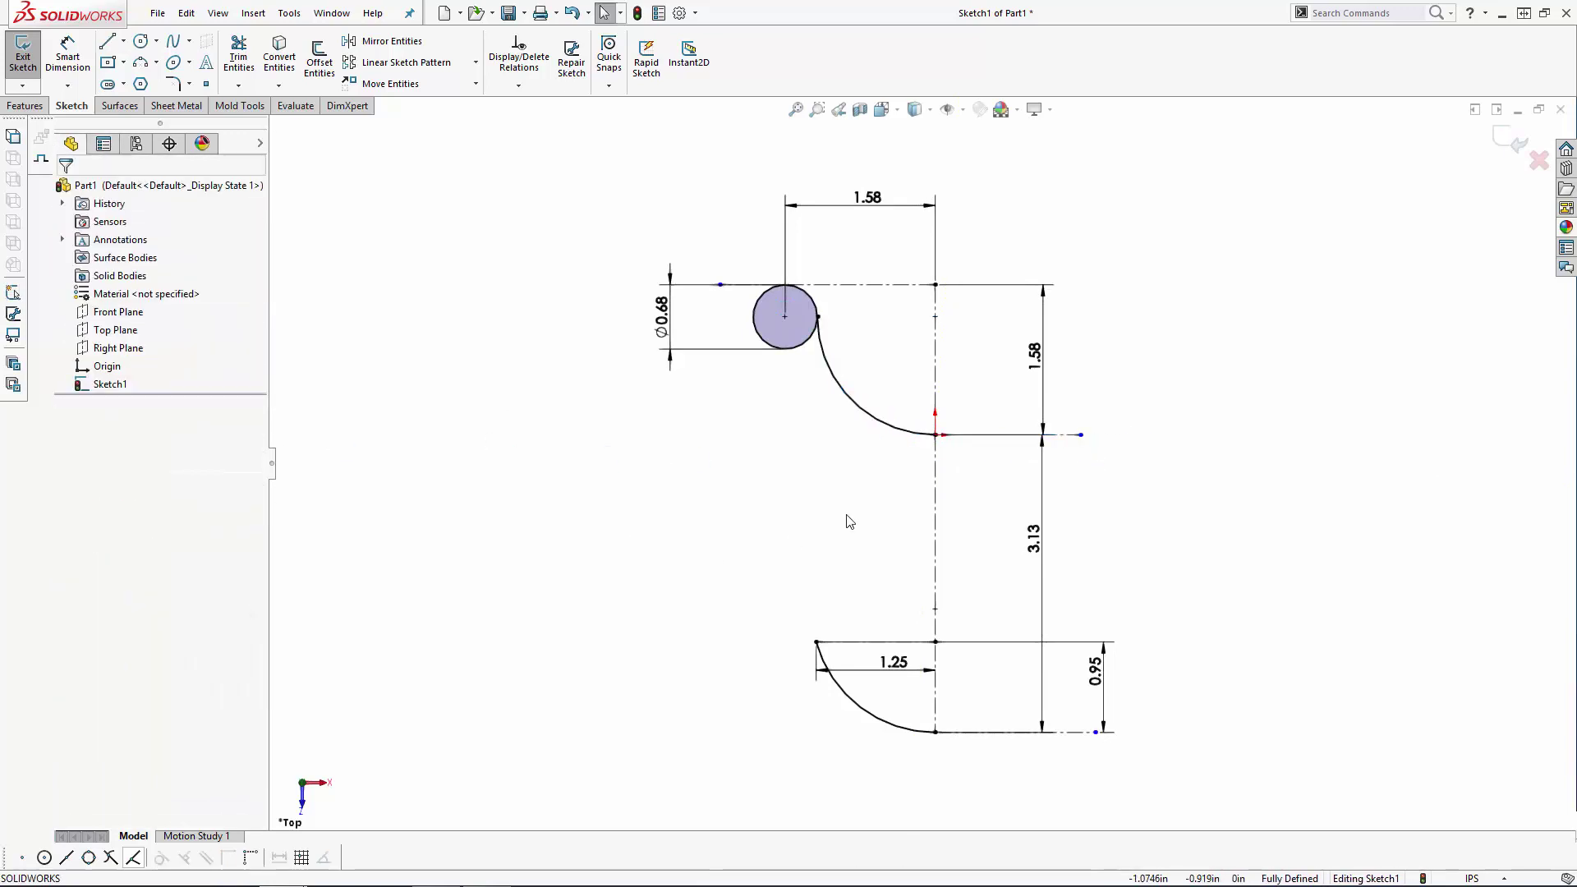
Step: Draw a two-point spline from the leftmost point of the circle to the lower arc's free endpoint
scroll(907, 428, "down", 4)
scroll(890, 329, "up", 2)
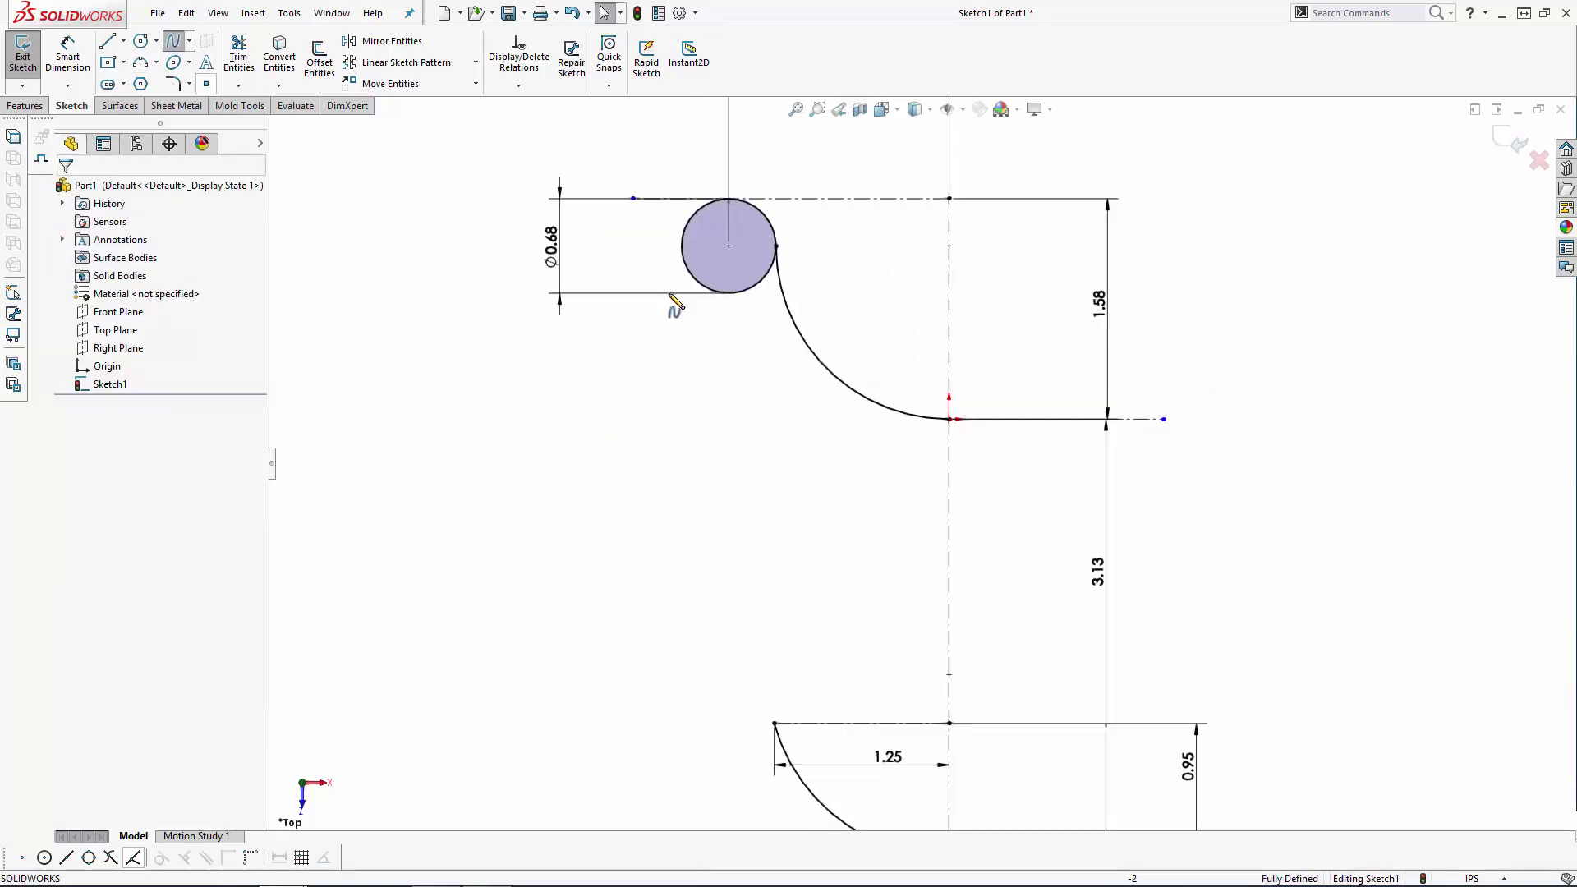
left_click(683, 245)
left_click(774, 723)
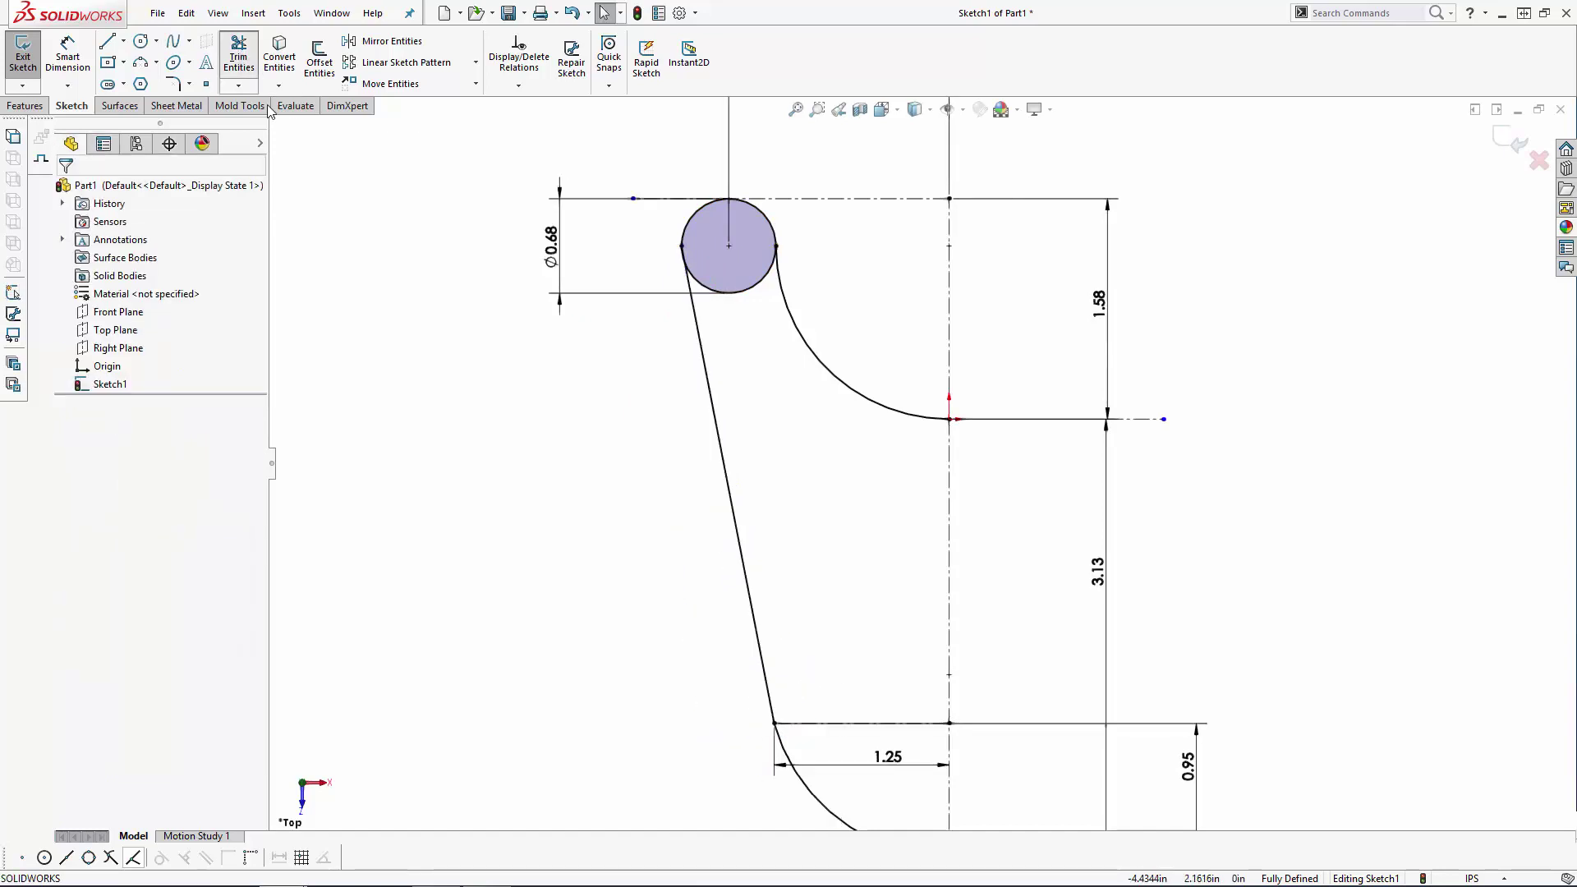
left_click(239, 57)
key("Escape")
Step: Make the spline tangent to the circle at its upper end and to the lower arc at its lower end
left_click(695, 309)
left_click(685, 230, "ctrl")
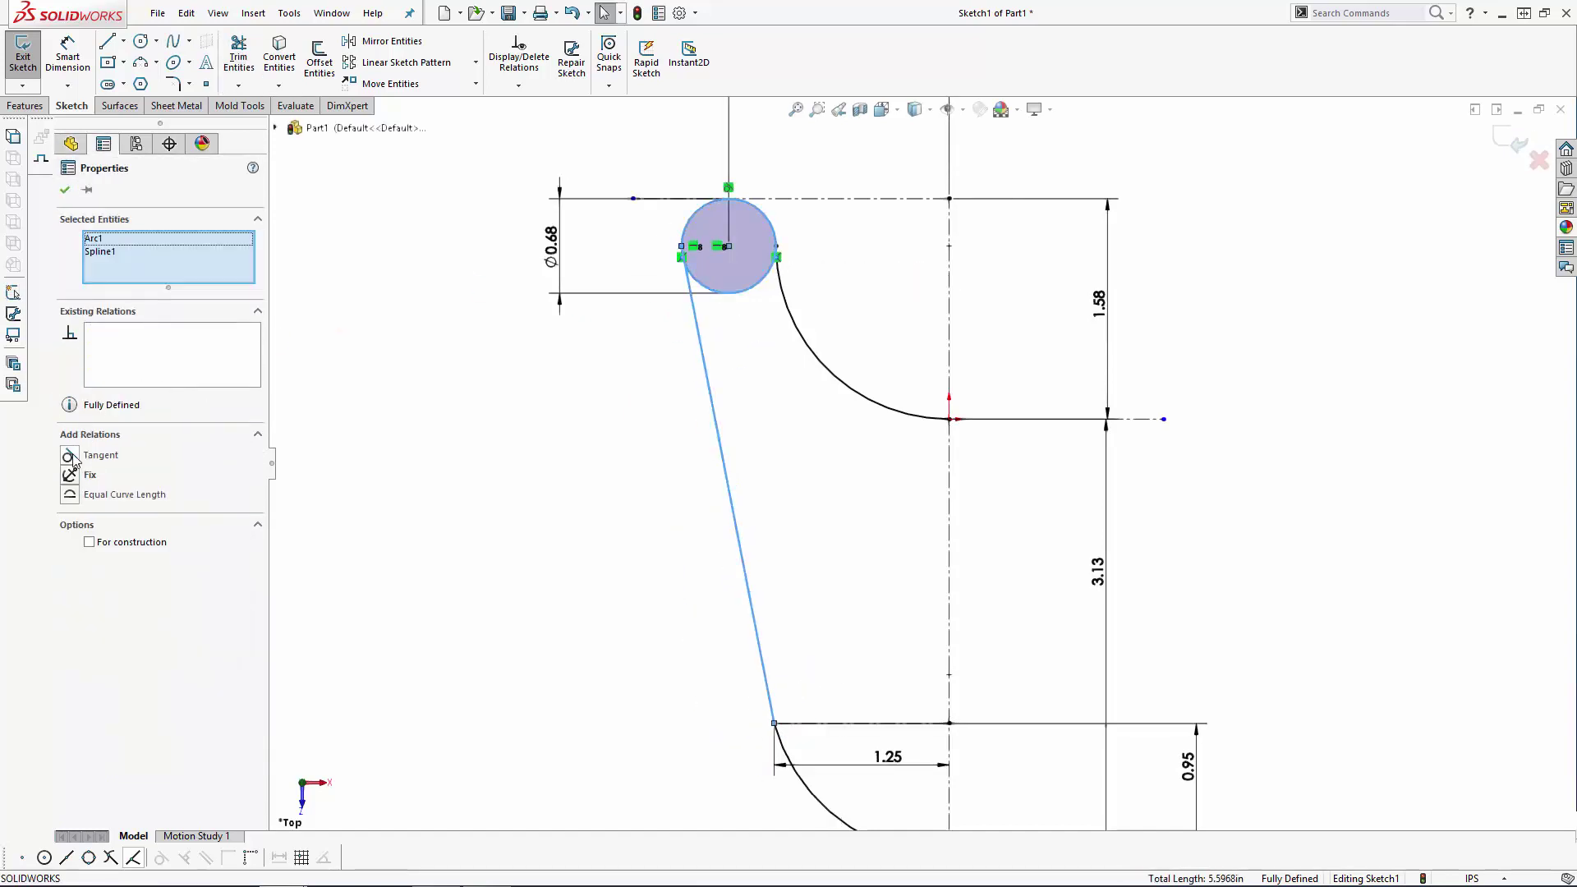
left_click(70, 455)
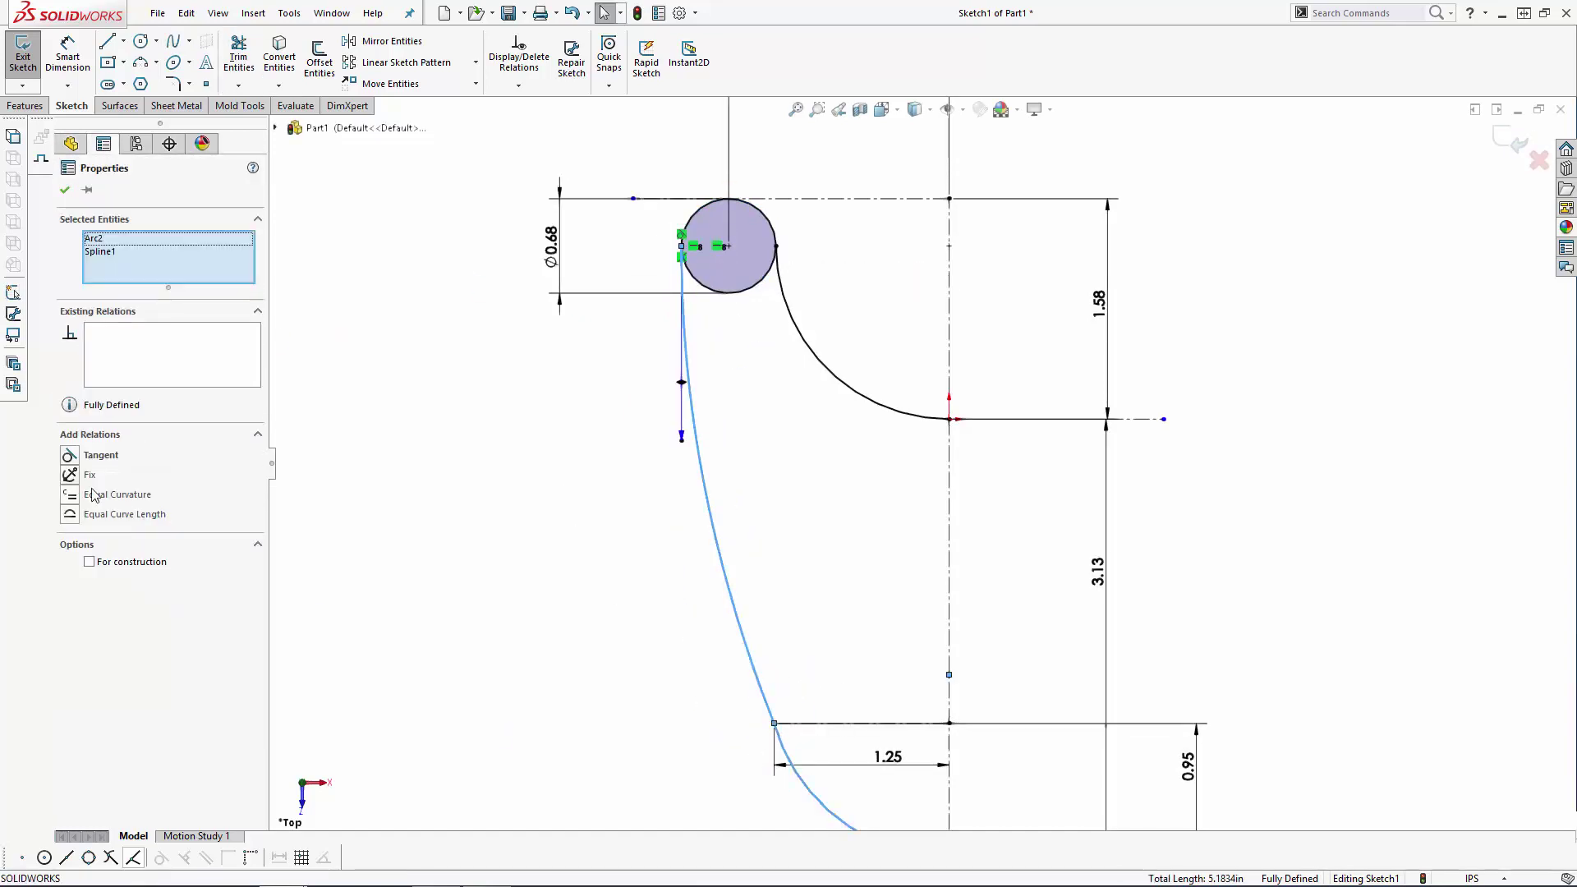
left_click(69, 455)
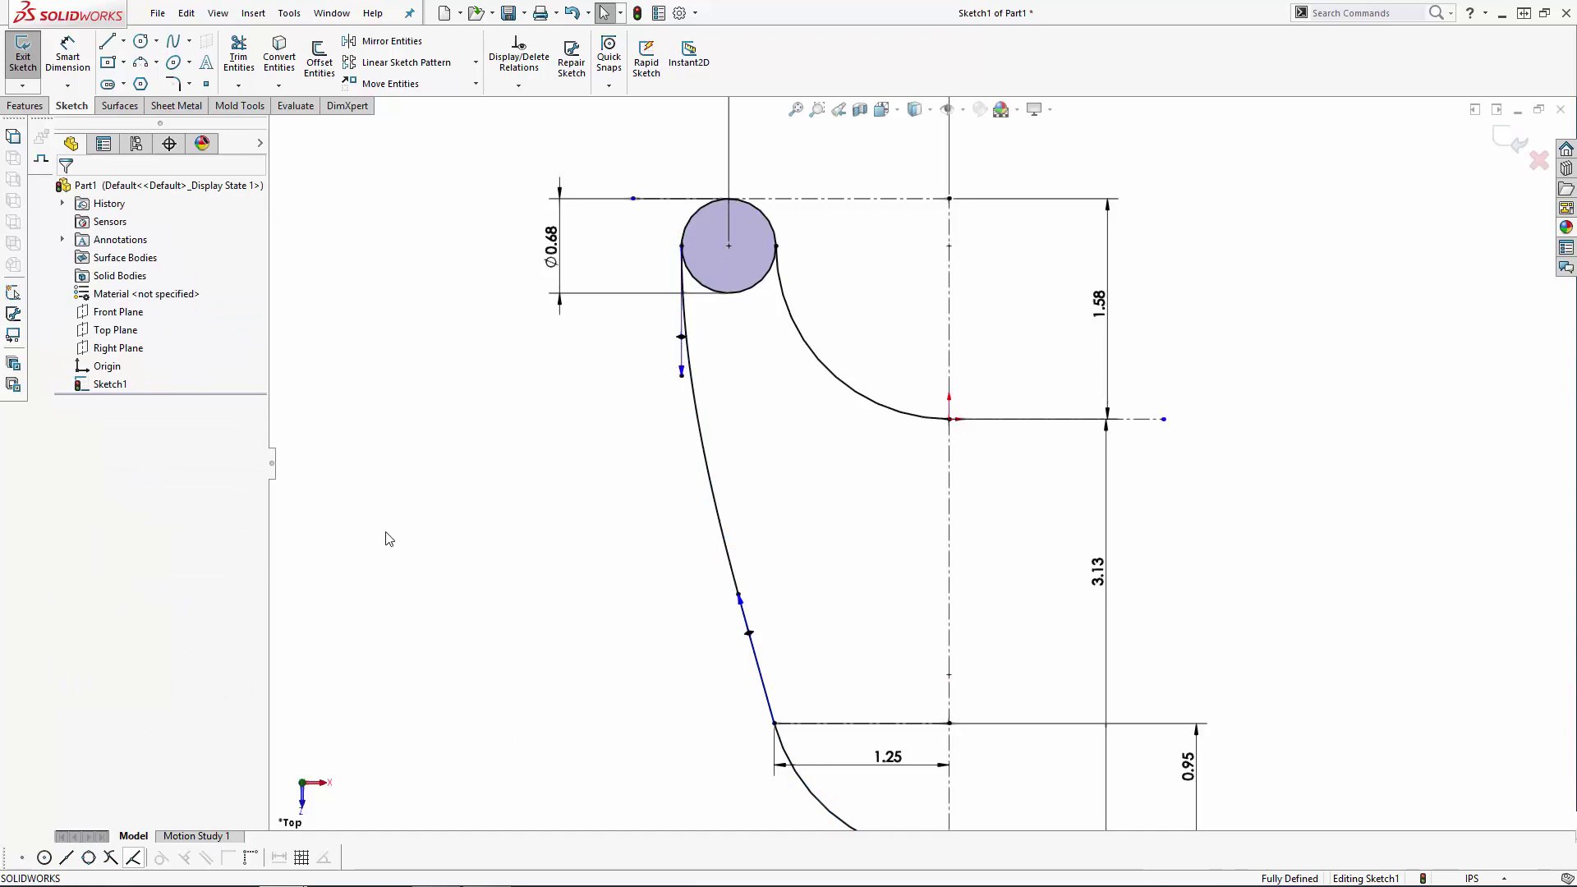
Step: Trim away the lower half of the circle between the spline and the upper arc
left_click(239, 57)
left_click(746, 290)
left_click(826, 461)
key("Escape")
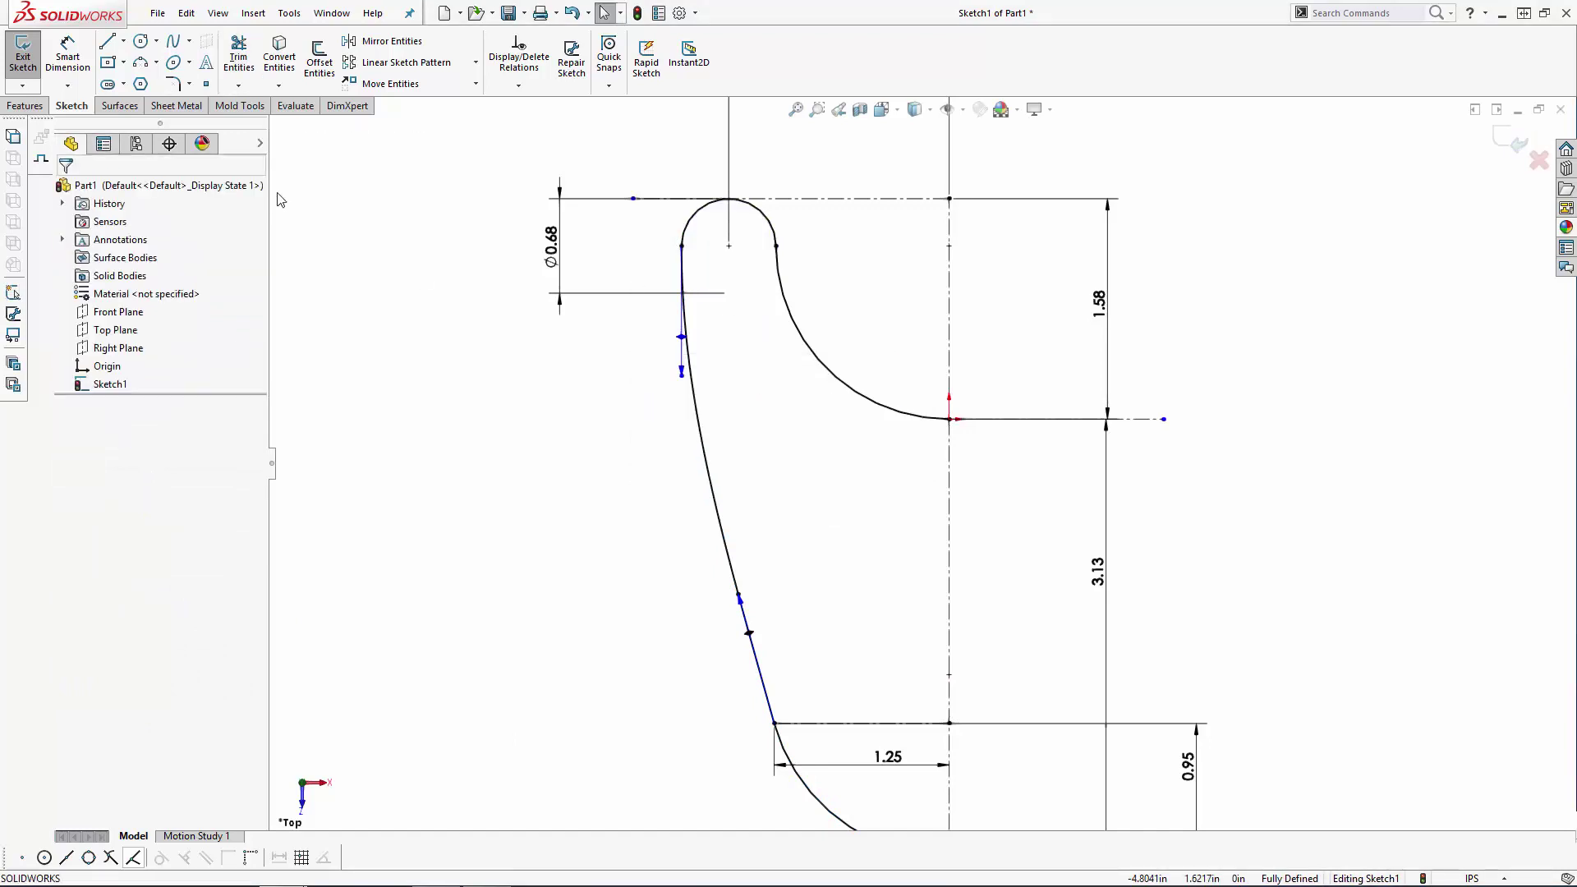
Step: Dimension the spline's upper tangent handle to 2.625 in
left_click(67, 57)
left_click(685, 371)
left_click(614, 421)
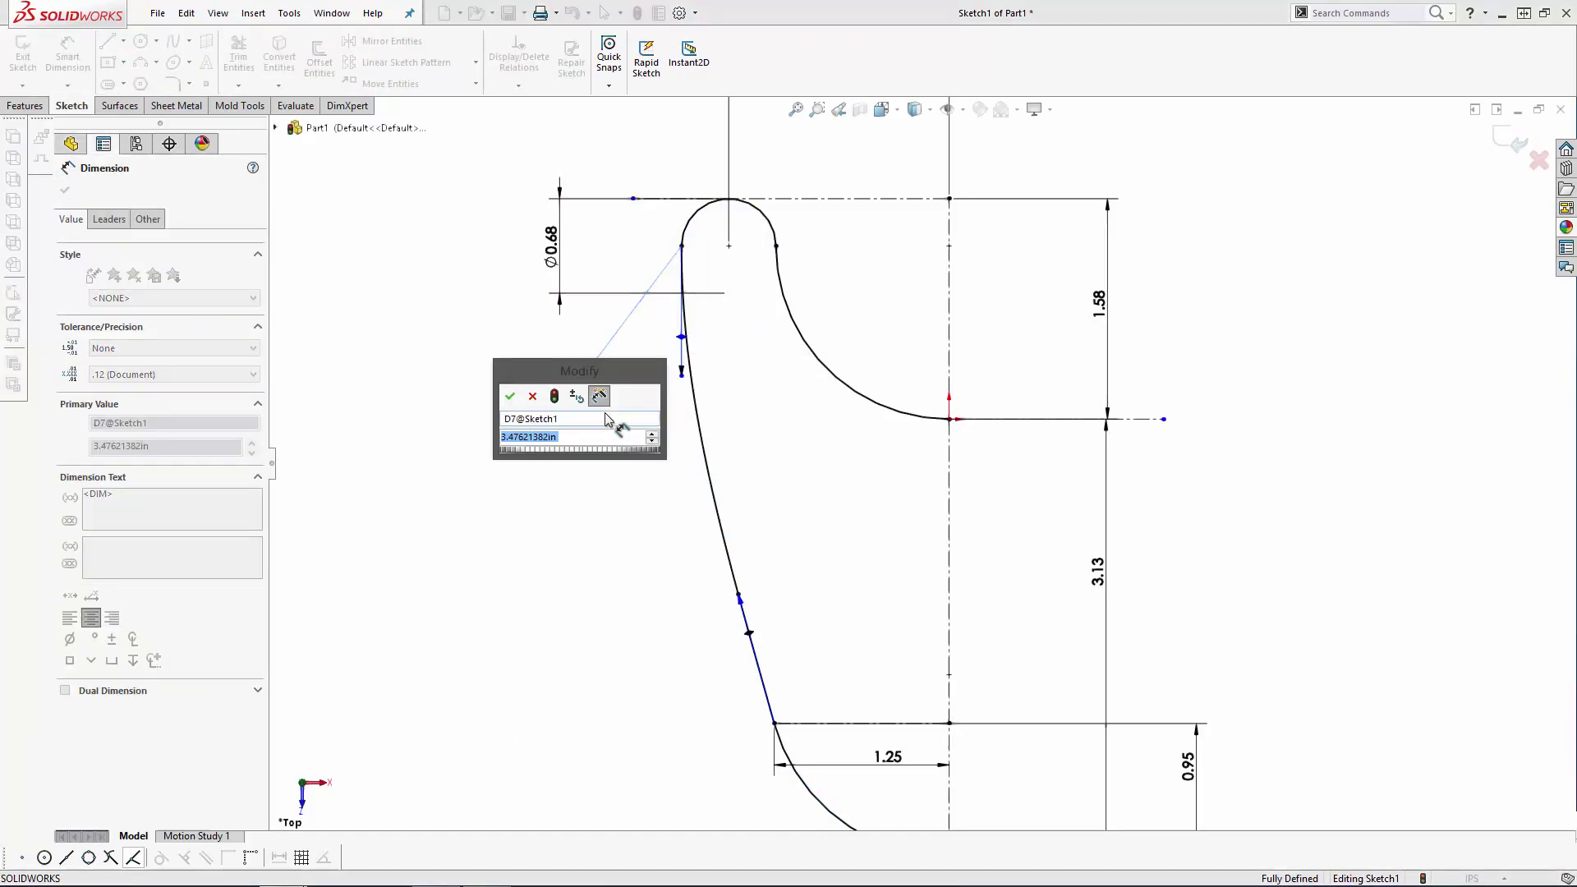
type("2.625")
key("Return")
Step: Dimension the spline's lower tangent handle to 3.65 in
left_click(740, 599)
left_click(667, 620)
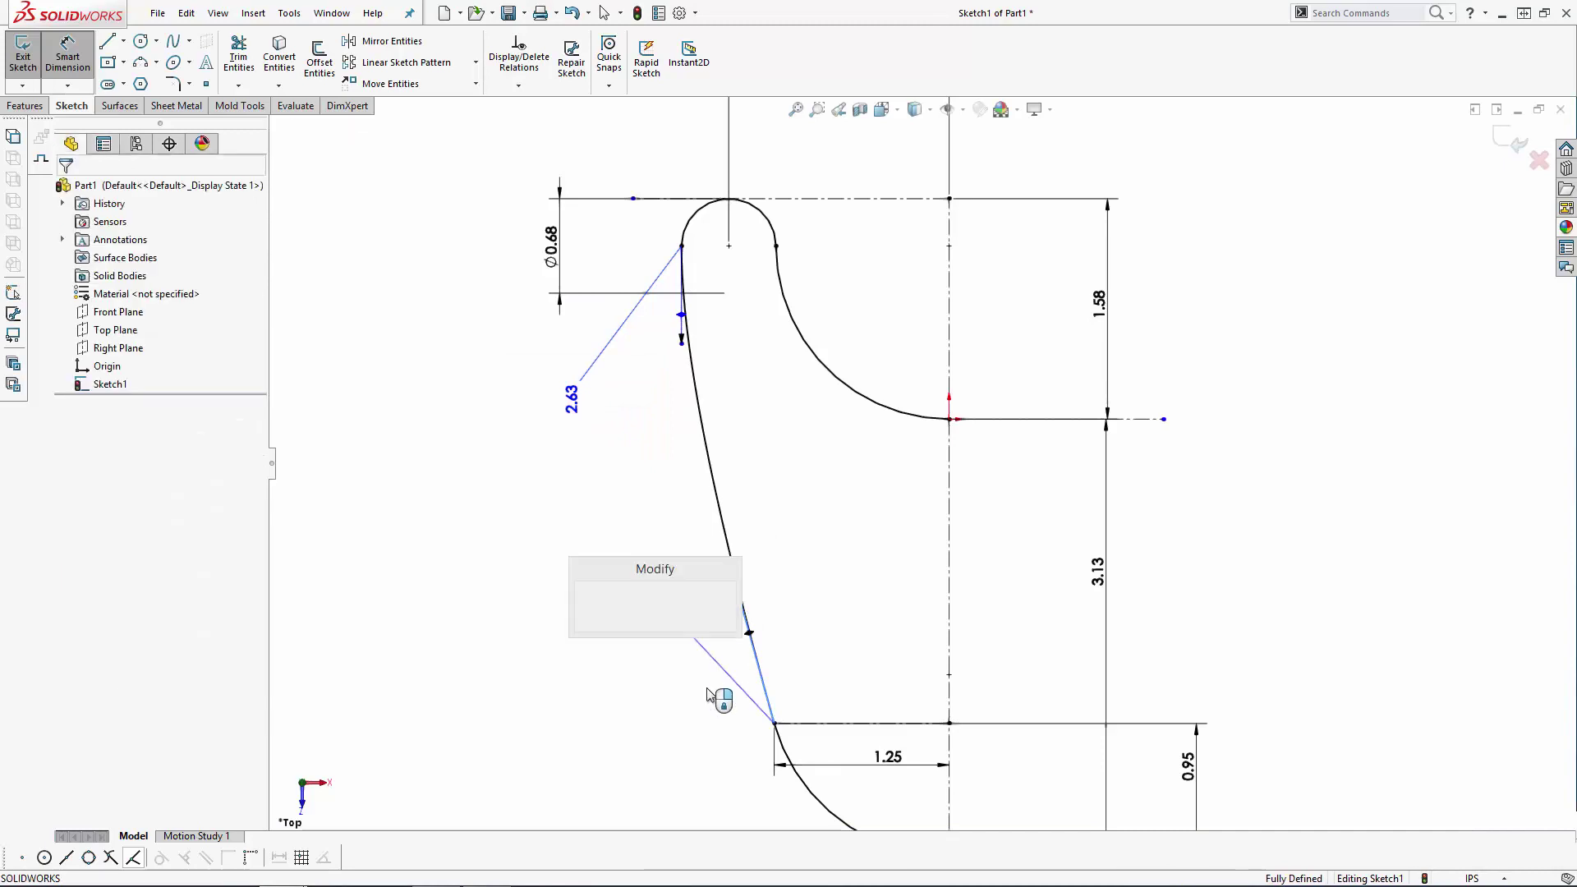
type("3.65")
key("Return")
key("Escape")
scroll(938, 444, "up", 3)
scroll(938, 443, "down", 1)
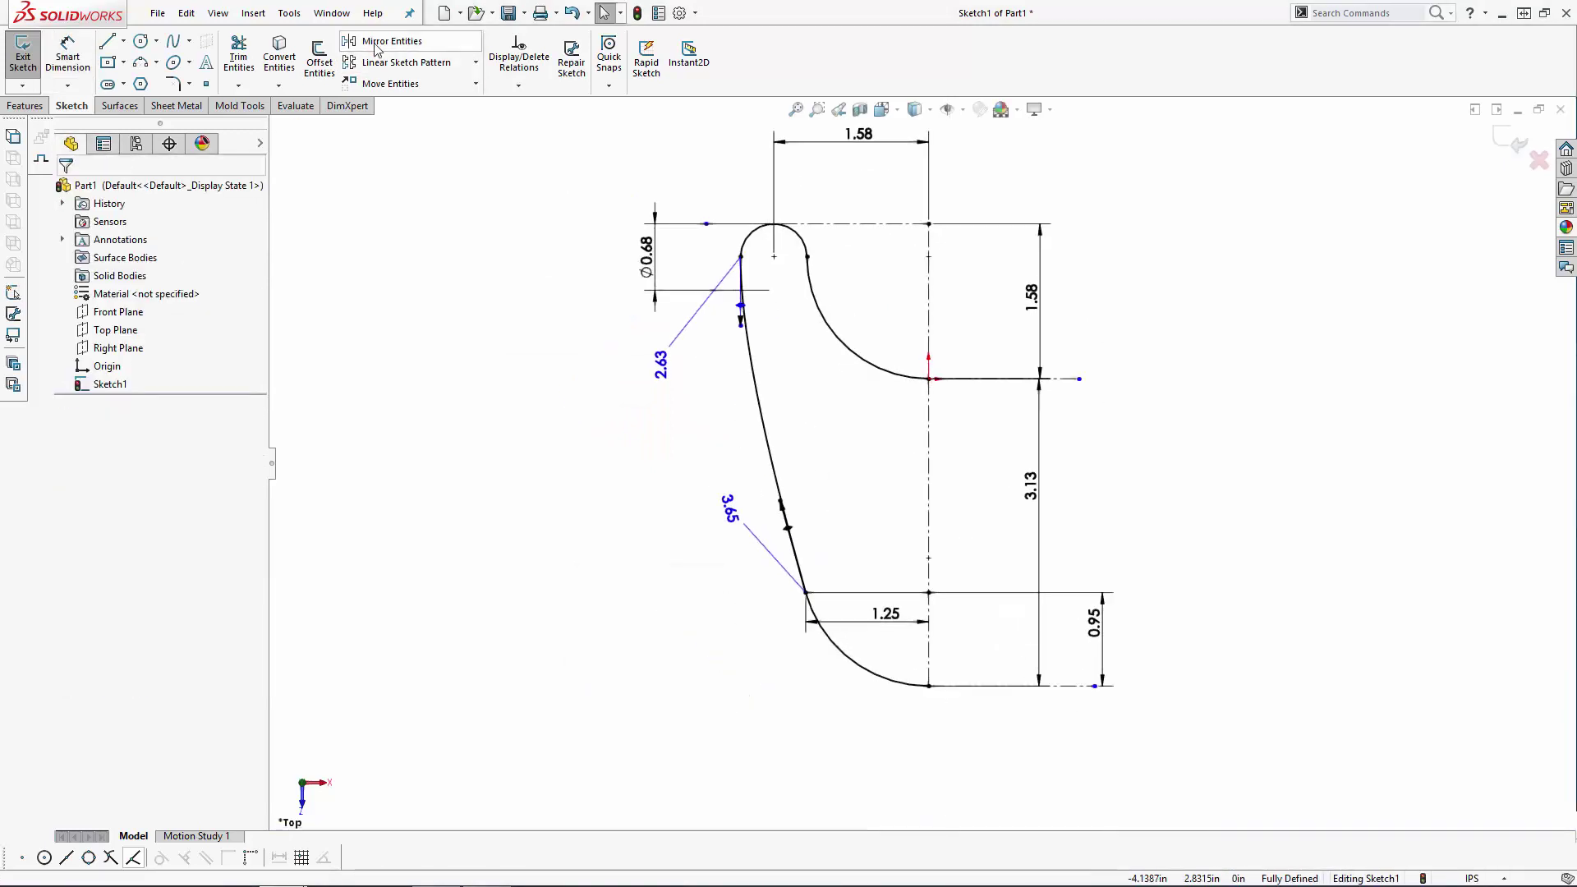
Step: Mirror the left half-profile's arcs and spline about the vertical centerline to close the symmetrical outline
left_click(395, 41)
left_click_drag(609, 224, 942, 721)
left_click(929, 485)
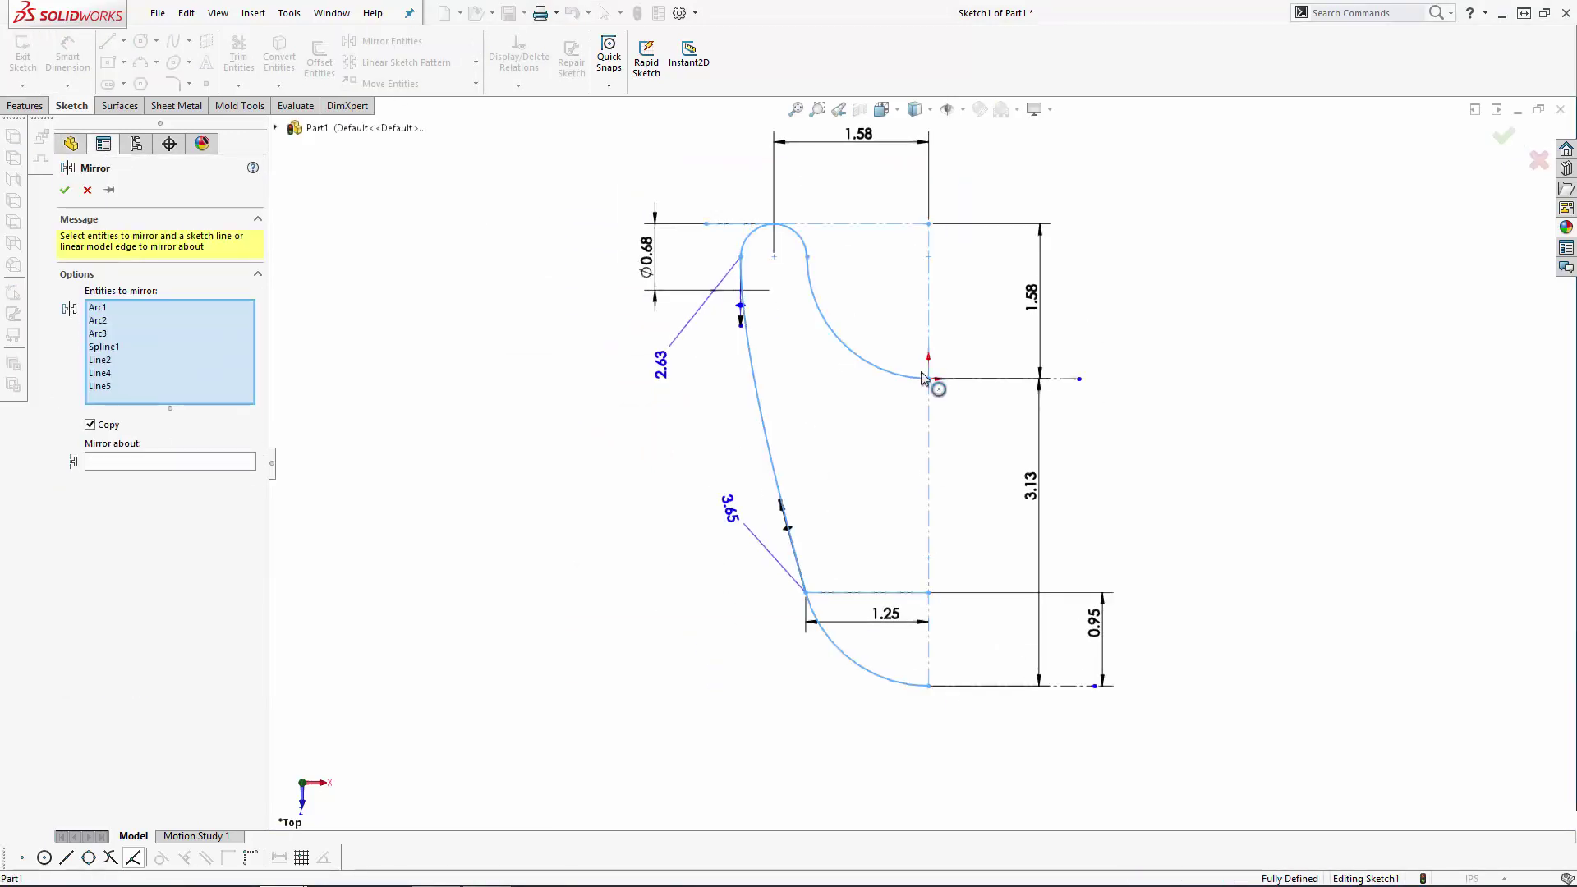
left_click(929, 324)
left_click(856, 225)
left_click(168, 435)
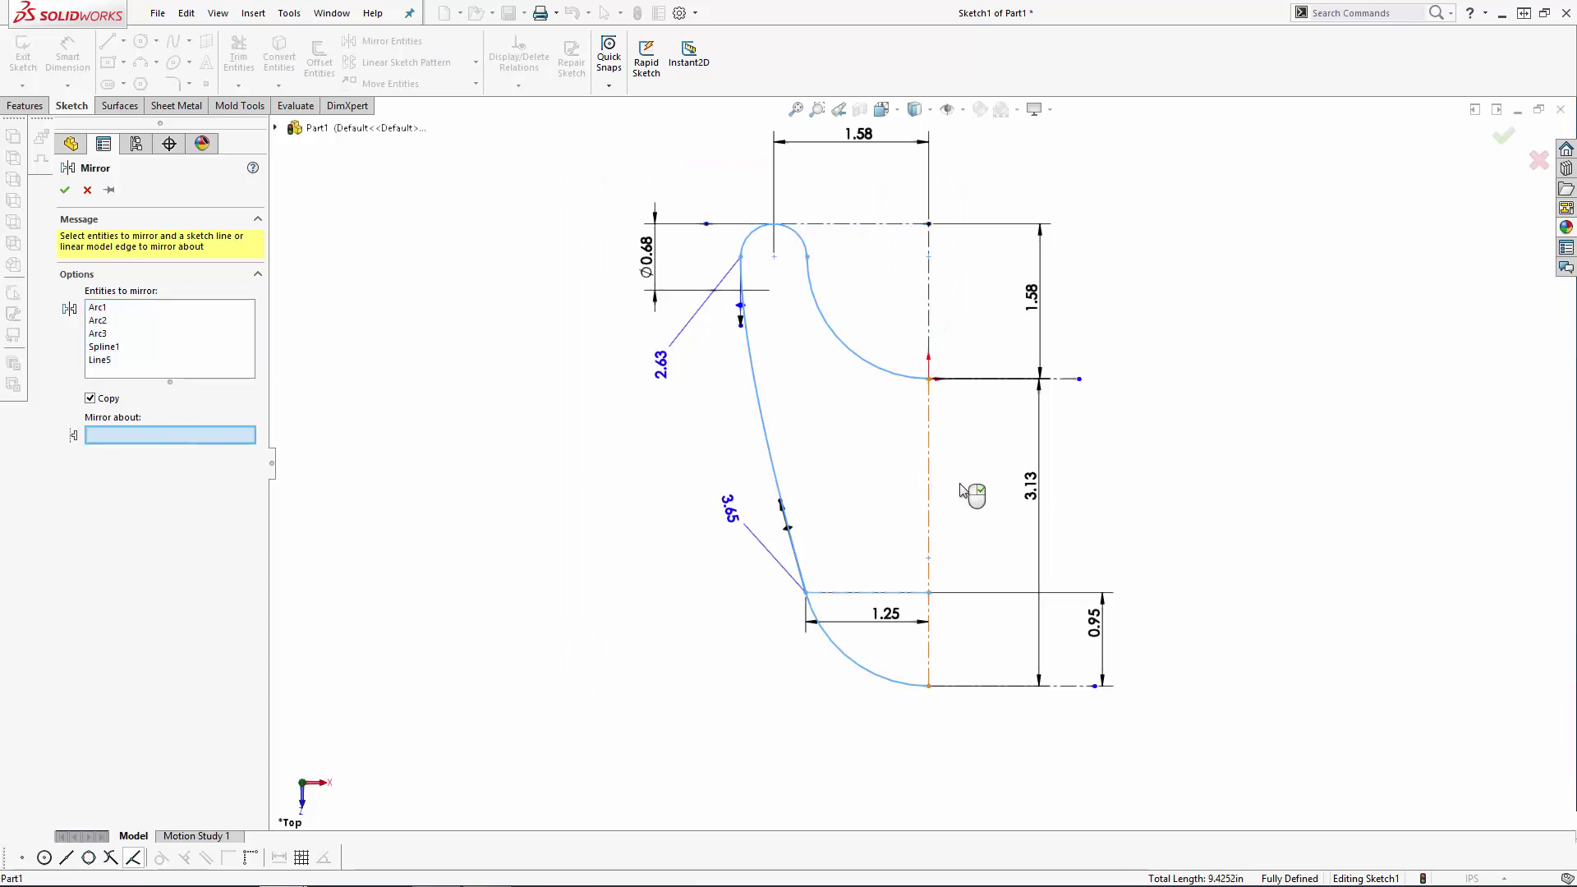
left_click(929, 493)
left_click(1503, 136)
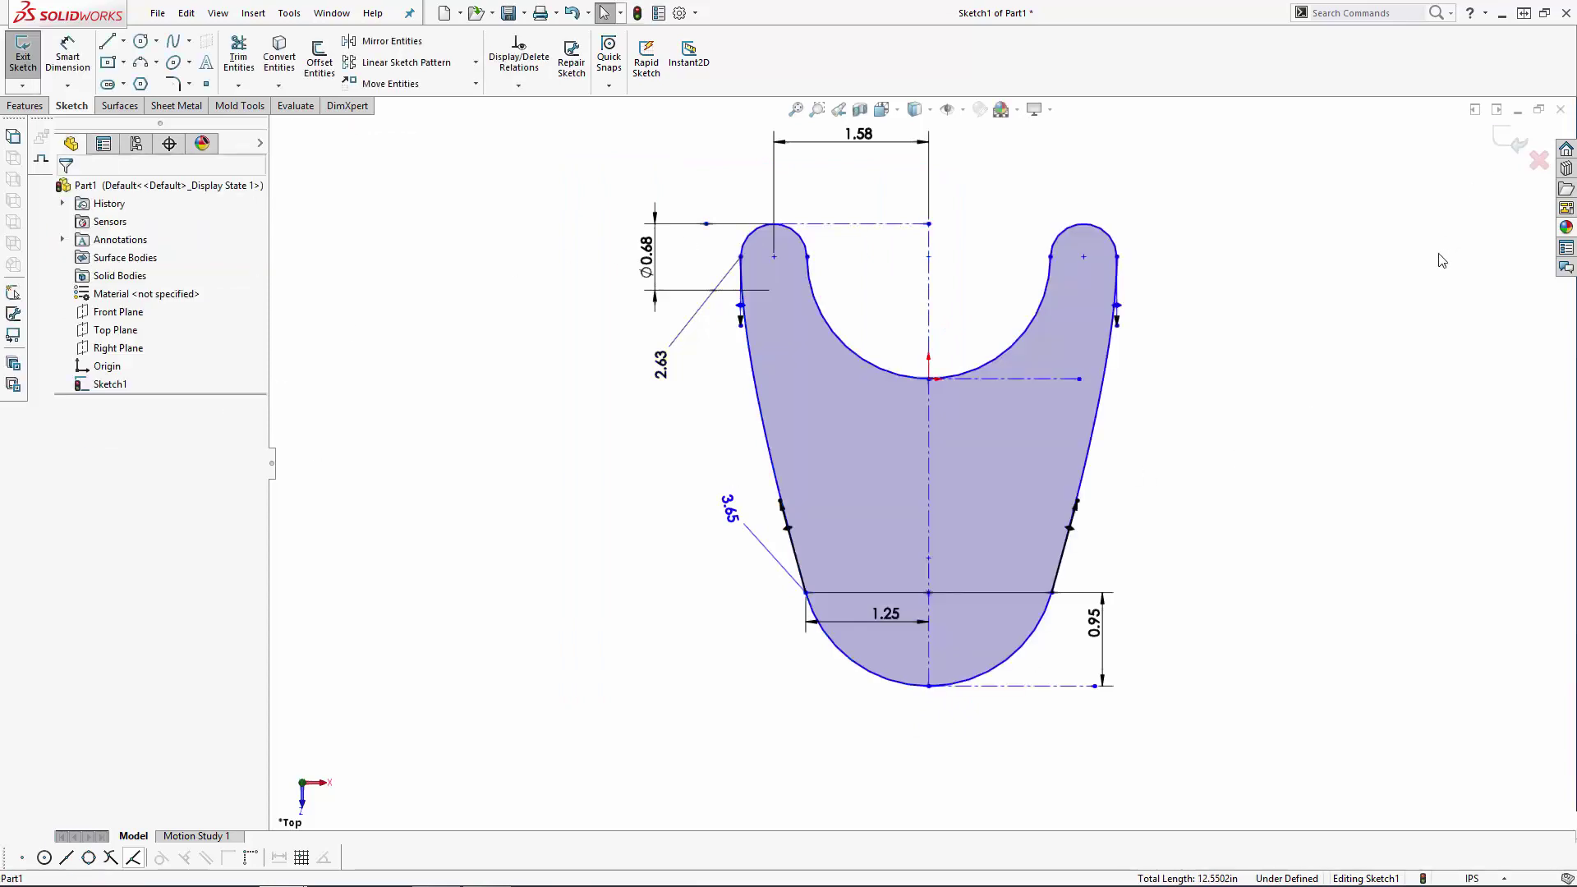
Step: Exit the sketch and extrude the profile as a surface, blind 1.25 in with an 8° inward draft
double_click(1172, 503)
mouse_move(1170, 521)
middle_mouse_down()
mouse_move(1170, 363)
mouse_move(1102, 318)
mouse_move(1108, 370)
middle_mouse_up()
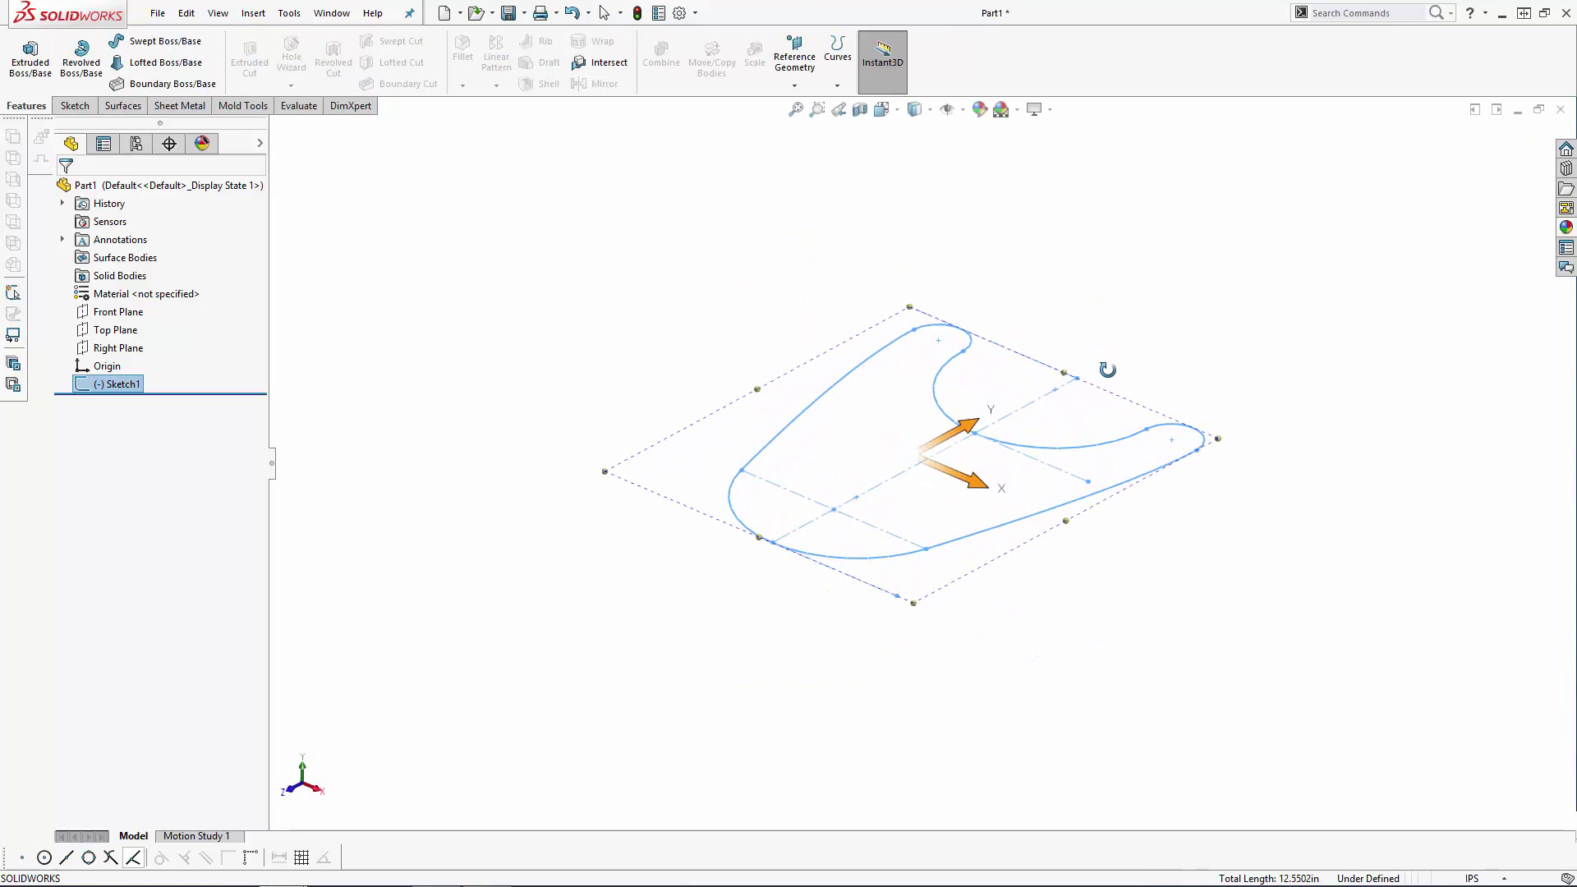
left_click(123, 106)
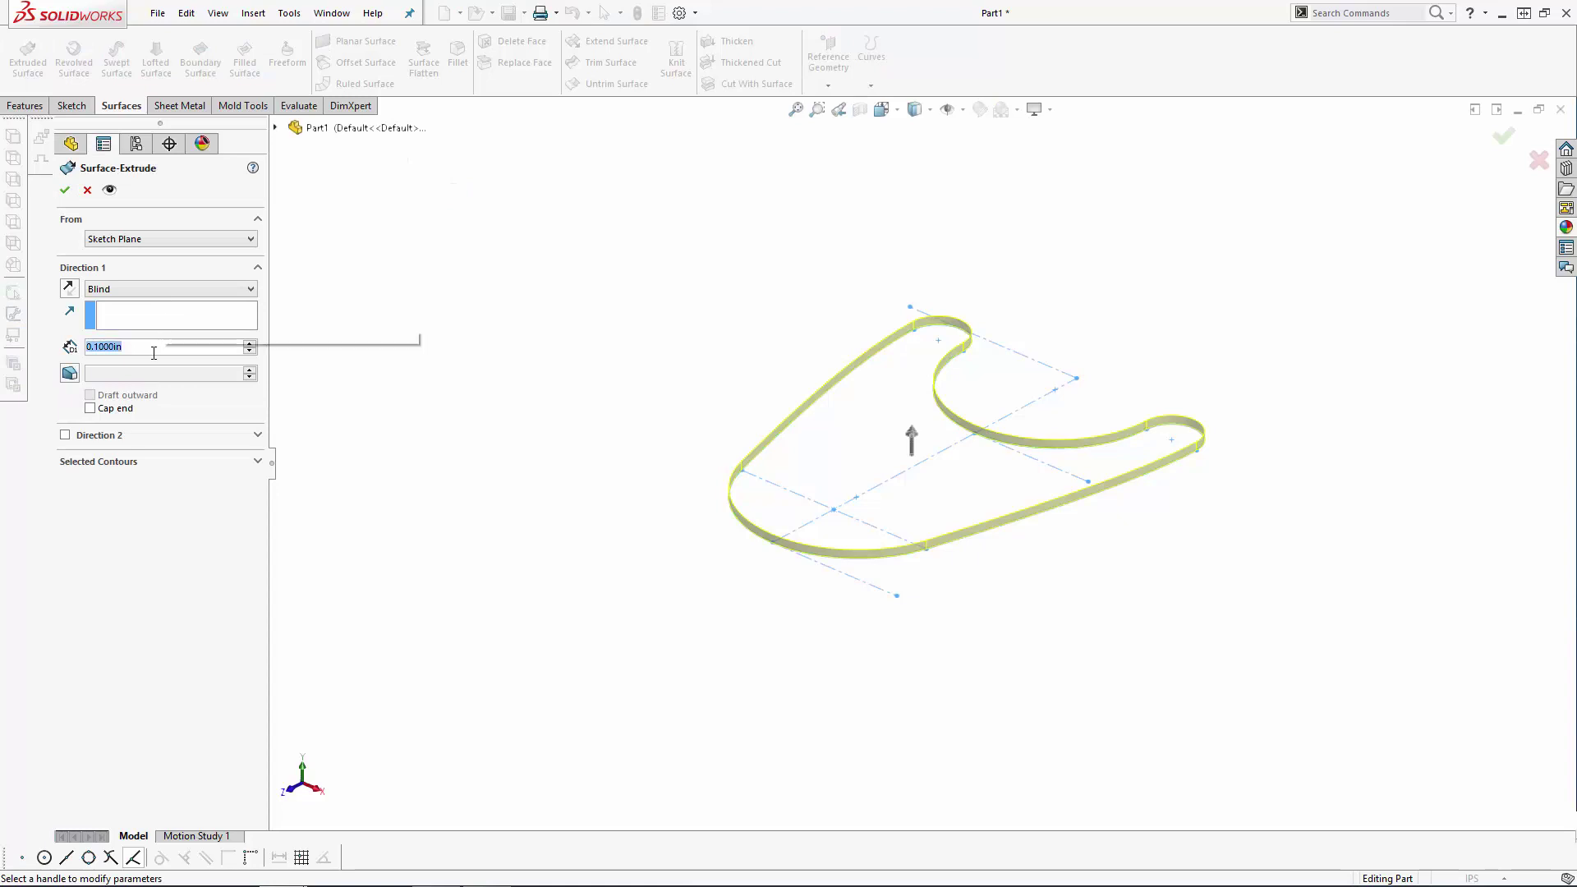
type("1.25")
key("Return")
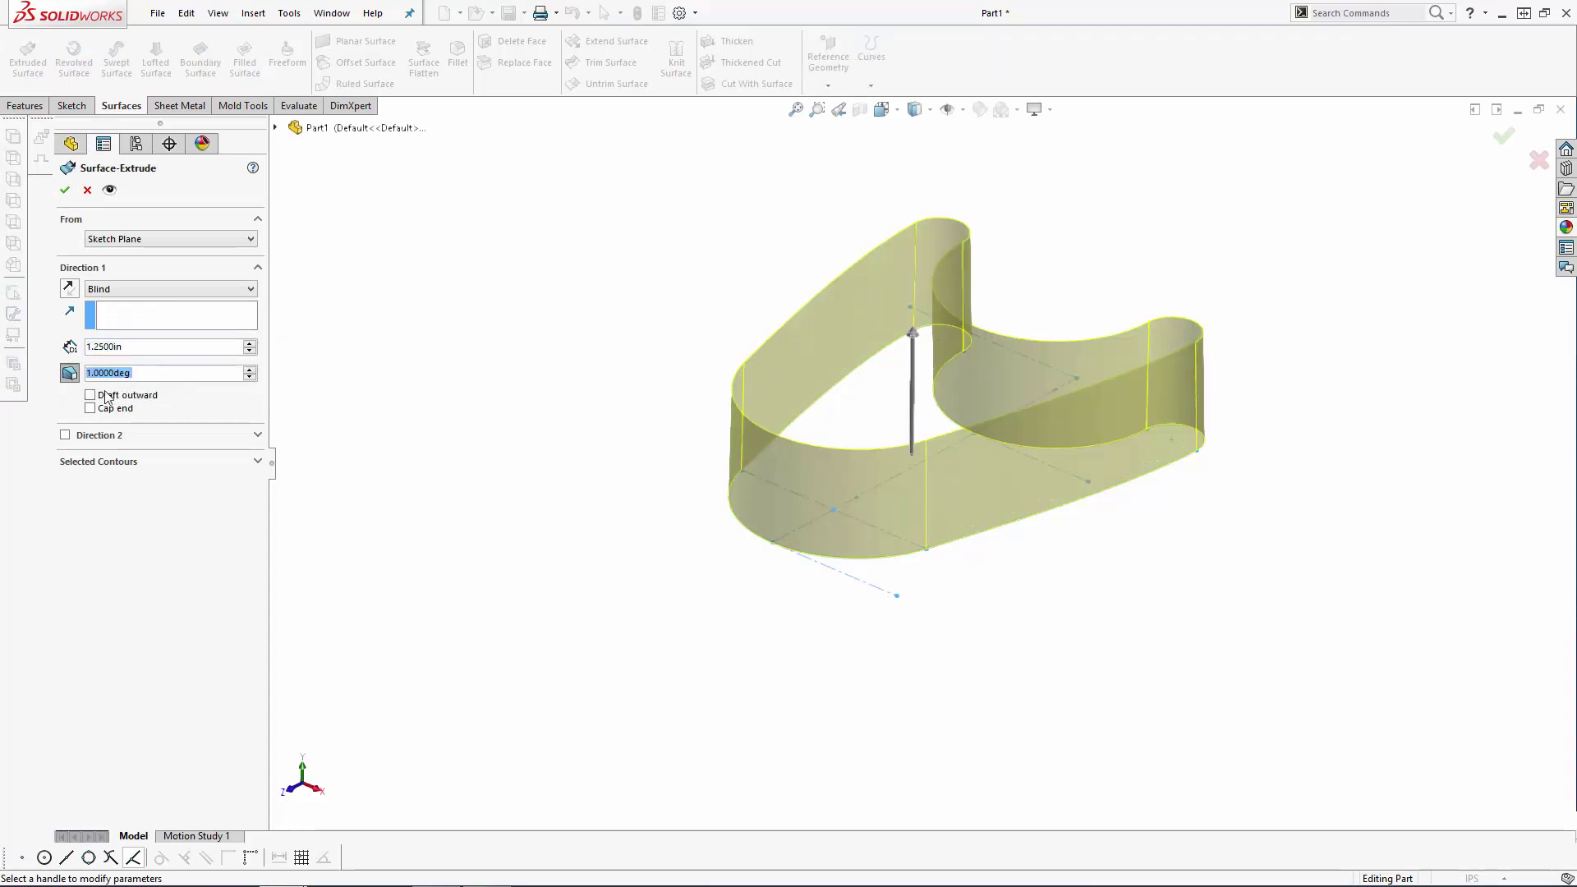
type("8")
key("Return")
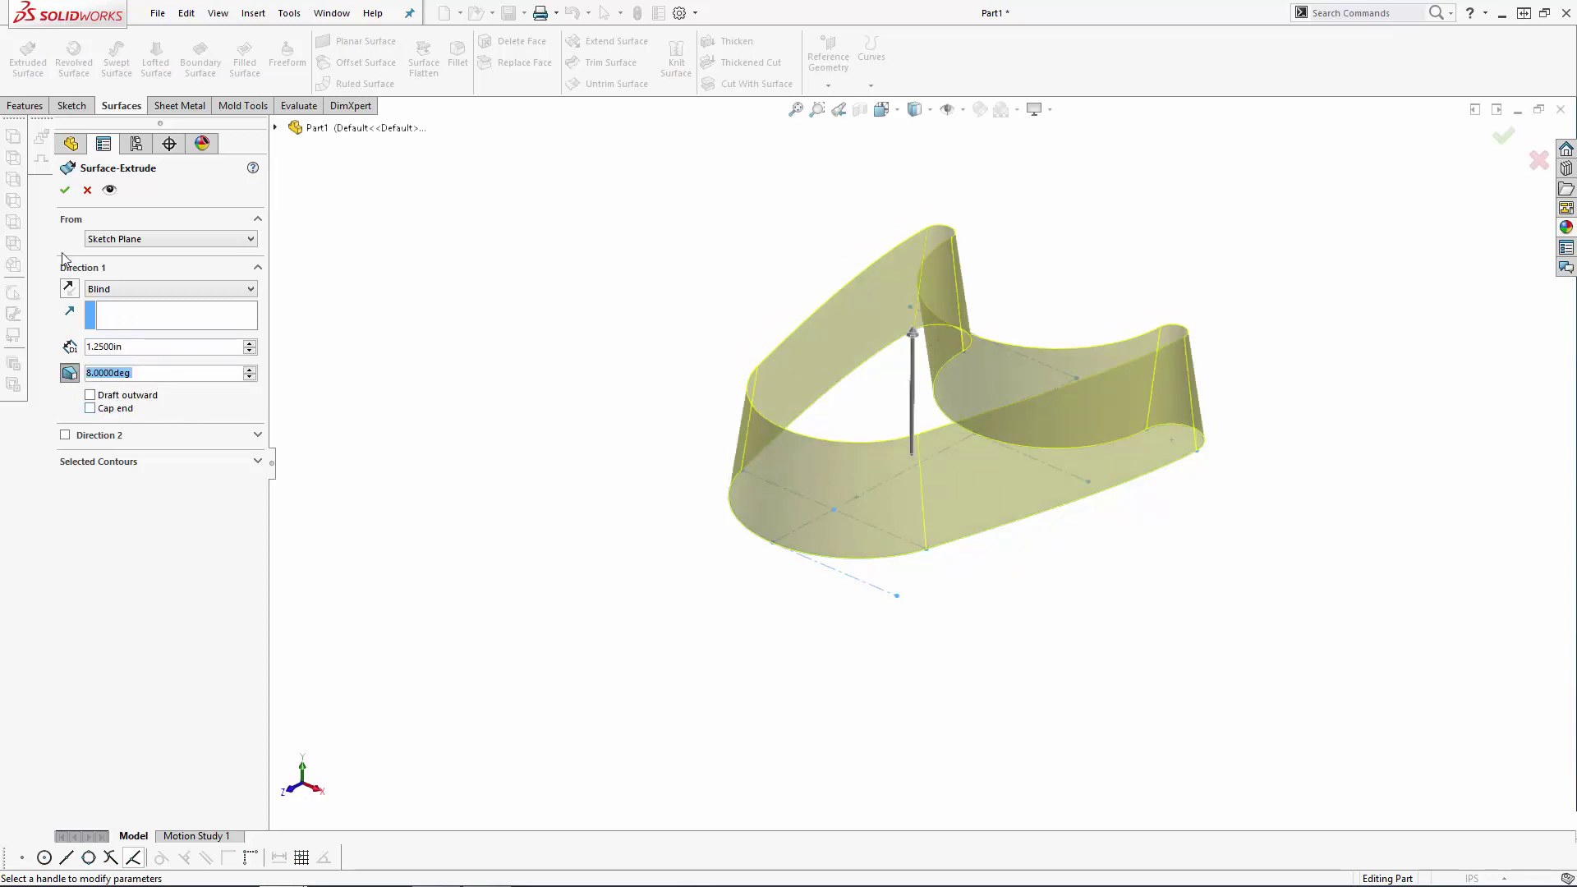
left_click(65, 190)
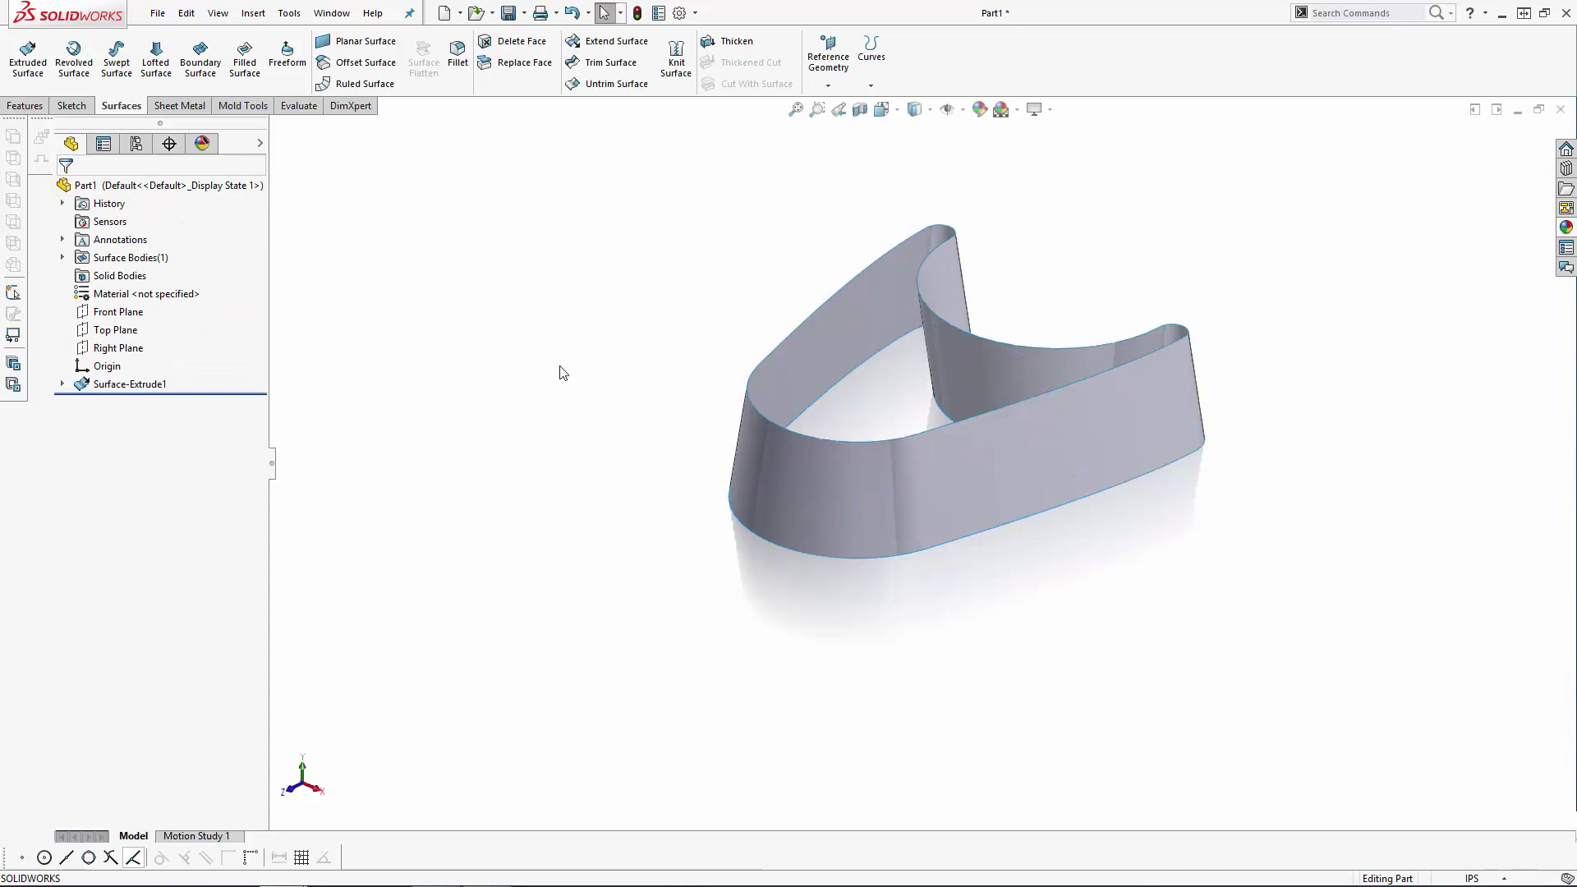
Step: Start a sketch on the Right Plane and show the extruded surface's profile sketch for reference
mouse_move(573, 355)
middle_mouse_down()
mouse_move(566, 464)
mouse_move(582, 379)
middle_mouse_up()
scroll(1146, 287, "down", 2)
left_click(131, 348)
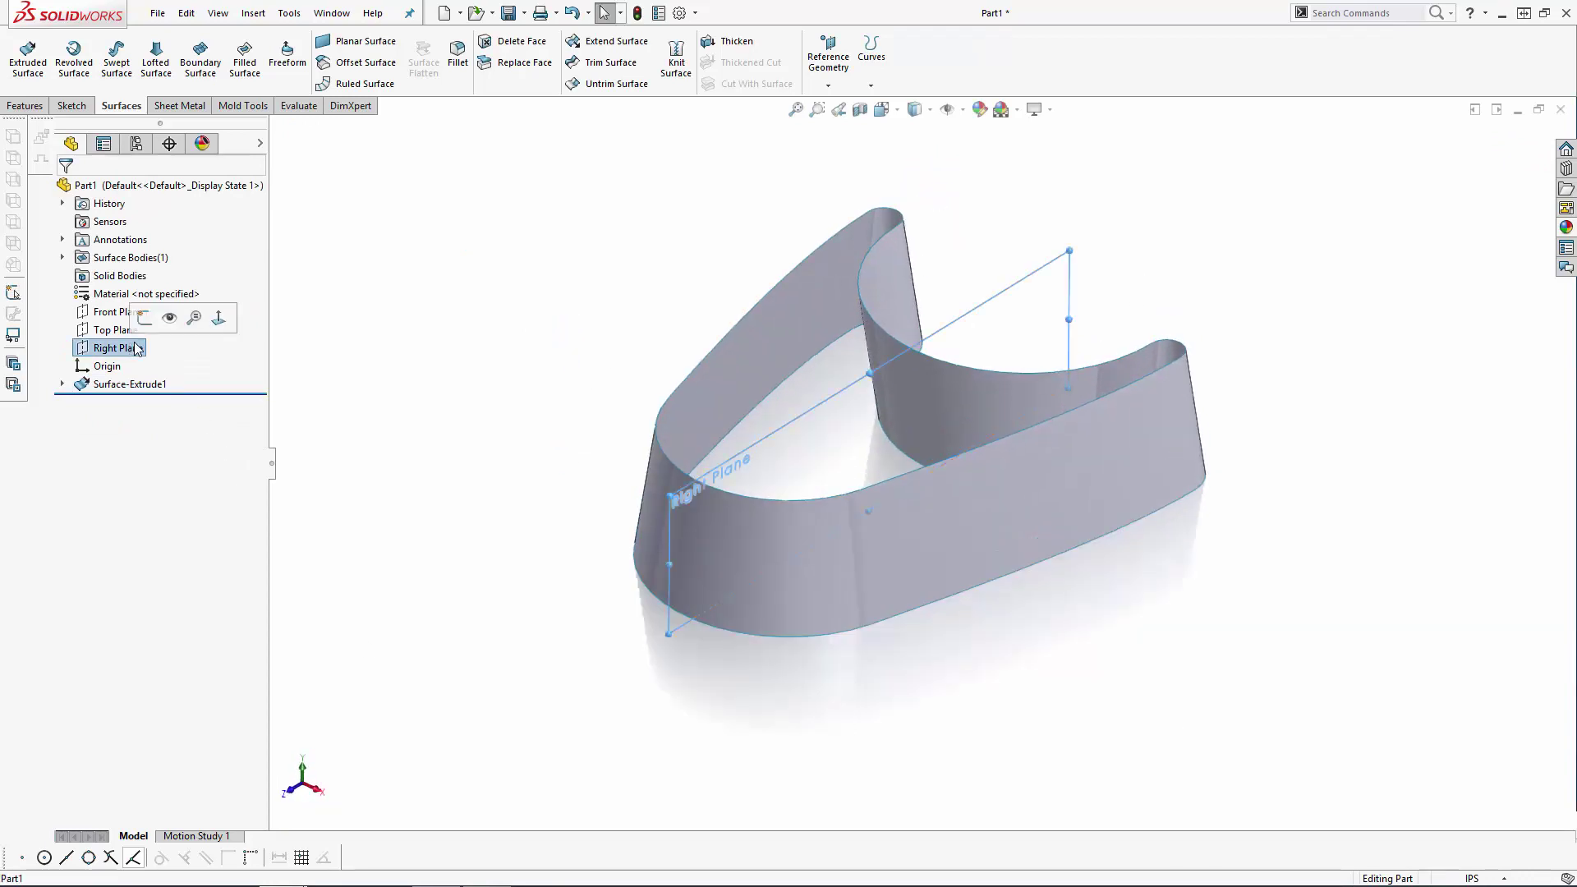
left_click(144, 319)
left_click(782, 184)
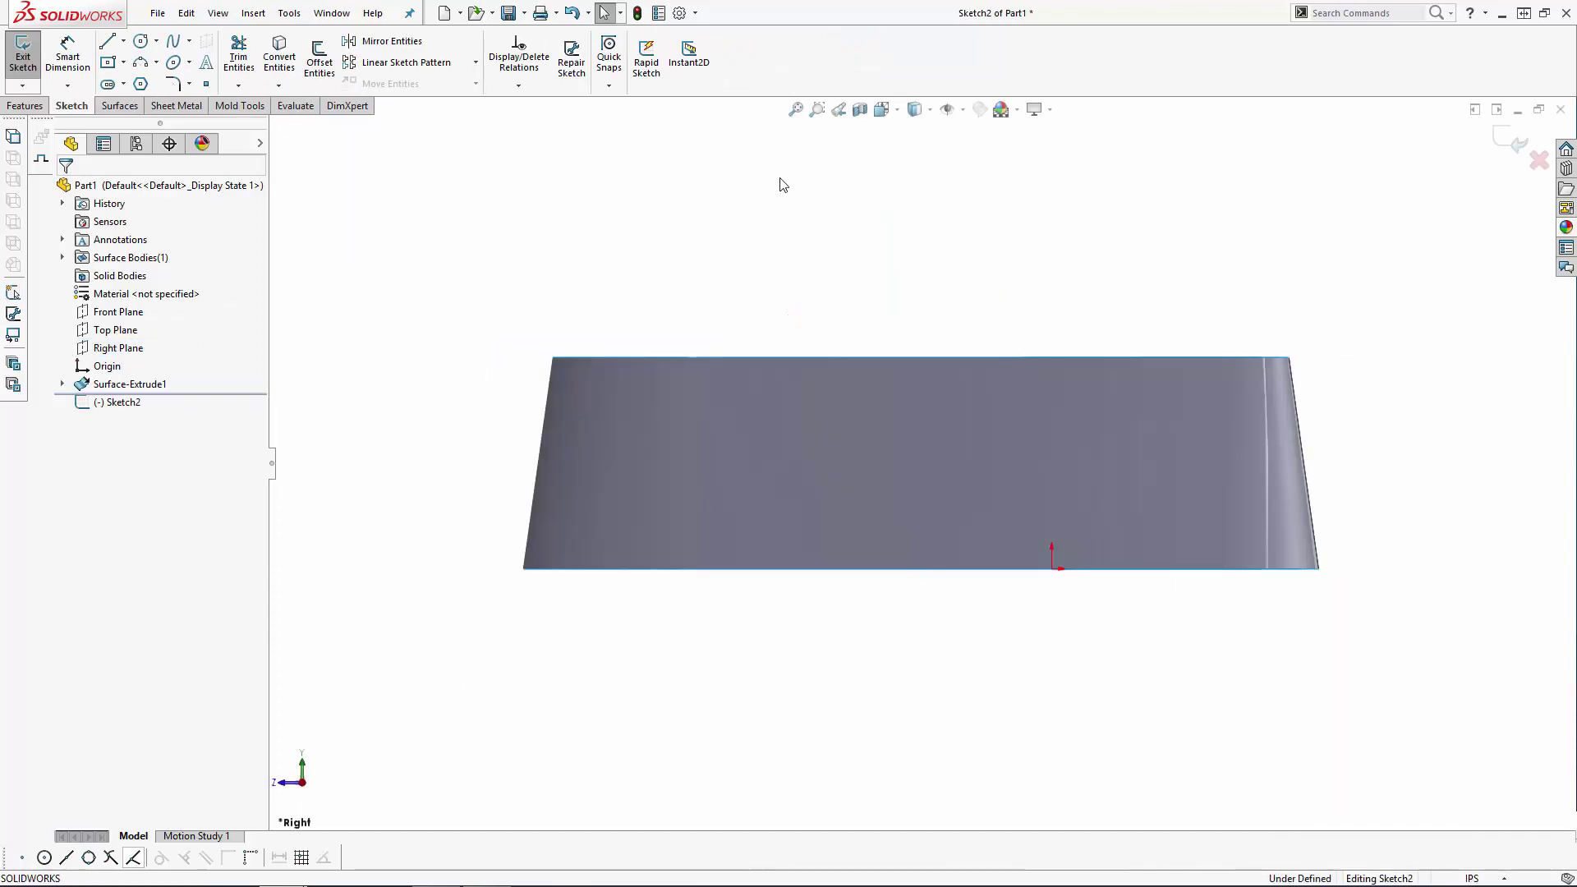
left_click(61, 384)
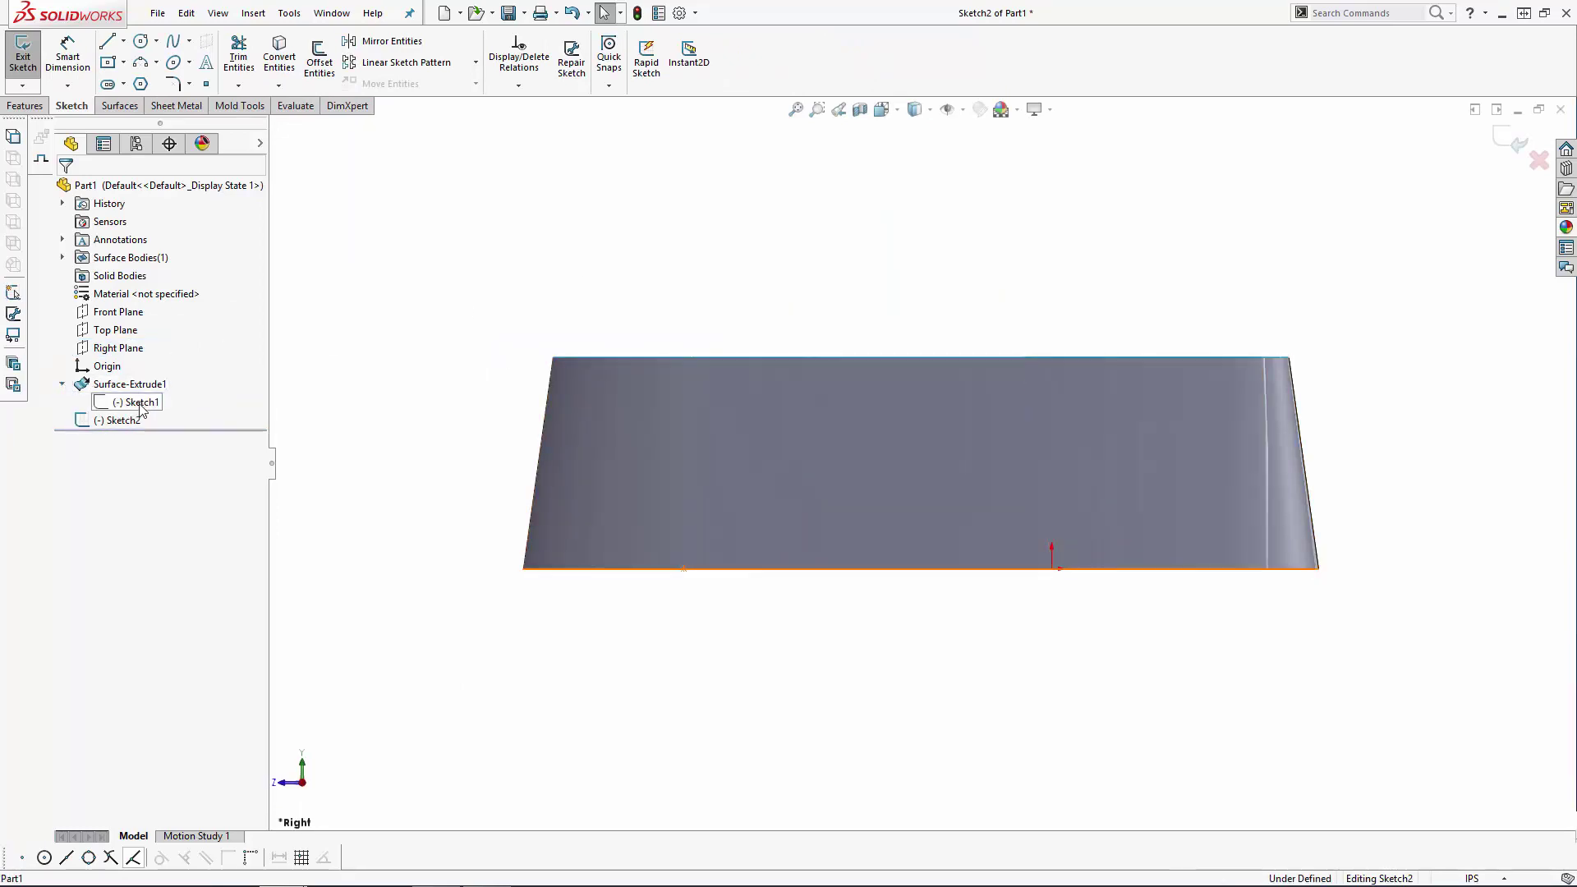
left_click(151, 401)
Step: Draw two connected horizontal construction lines about 0.52 in above the base, running from the rounded end towards the origin
left_click(123, 41)
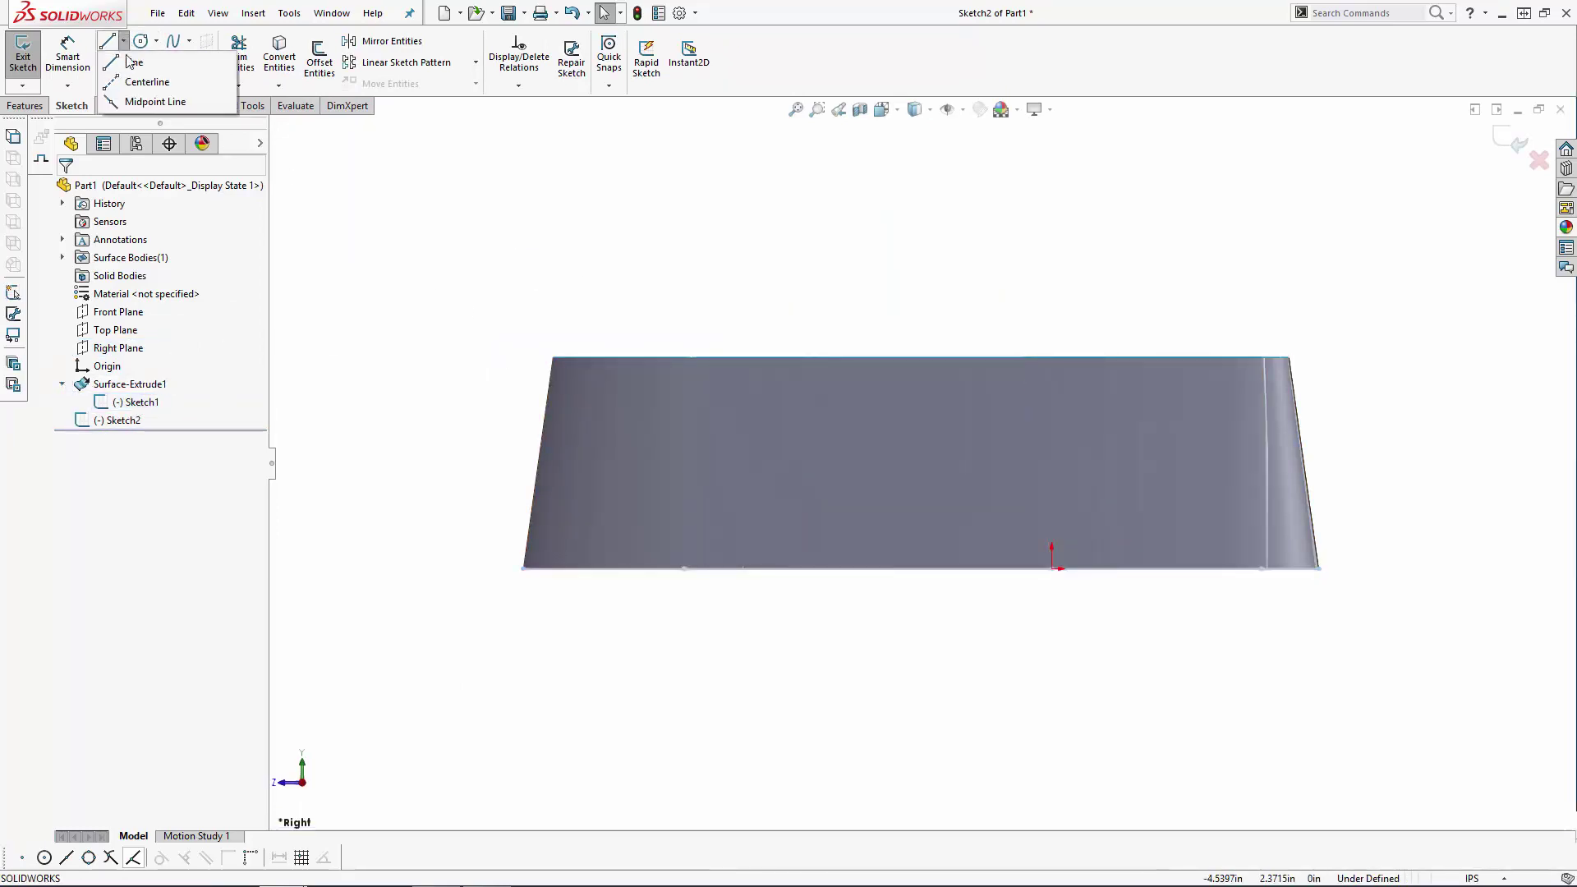
left_click(142, 76)
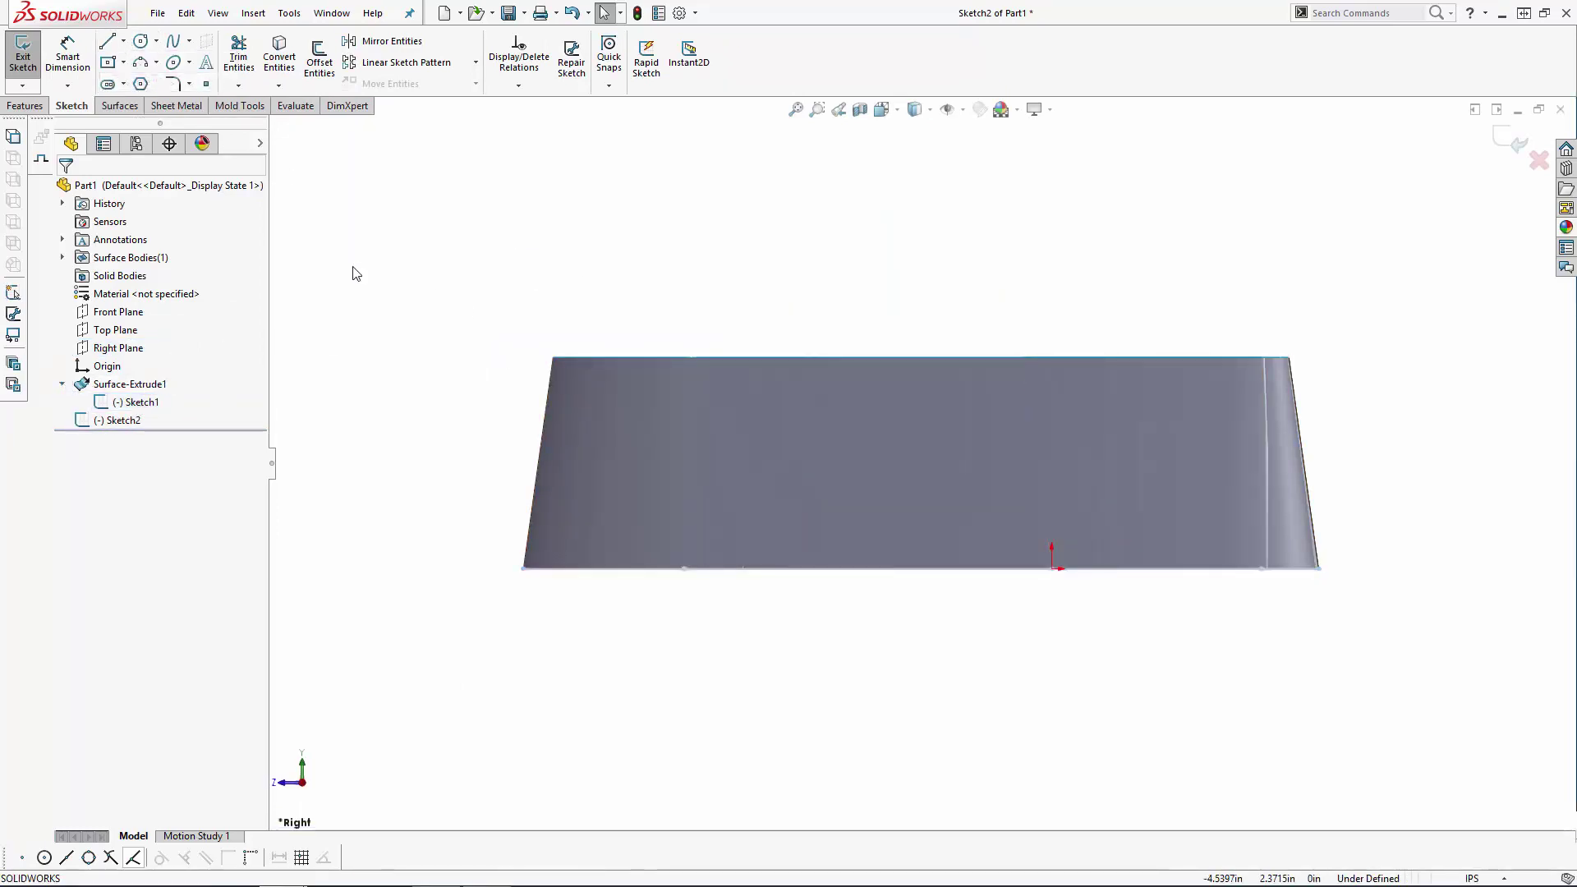
left_click(514, 480)
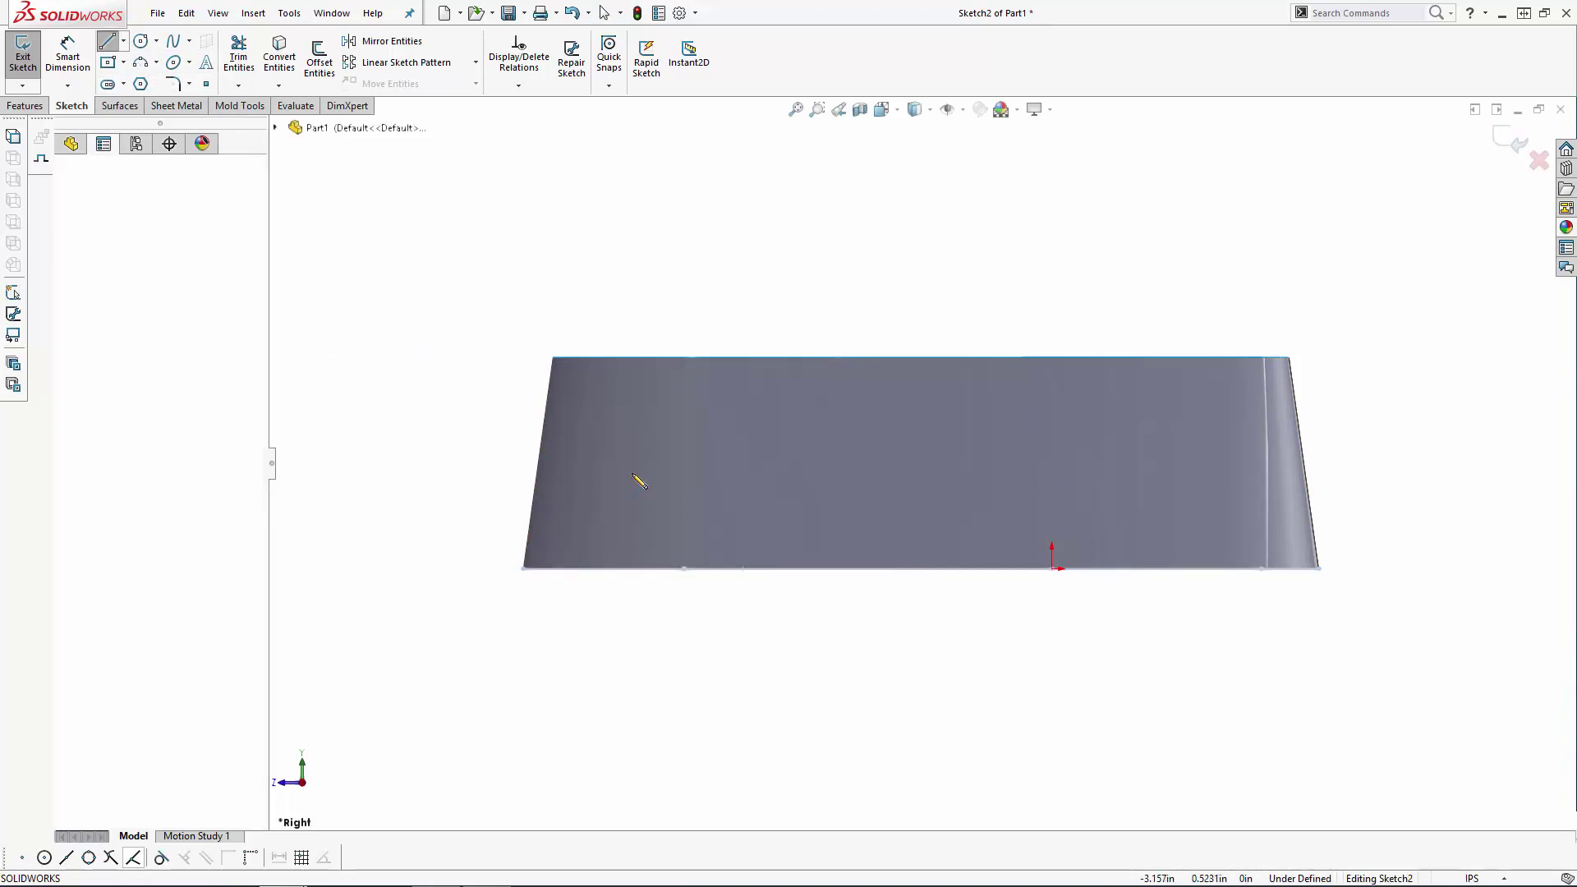
left_click(1044, 481)
key("Escape")
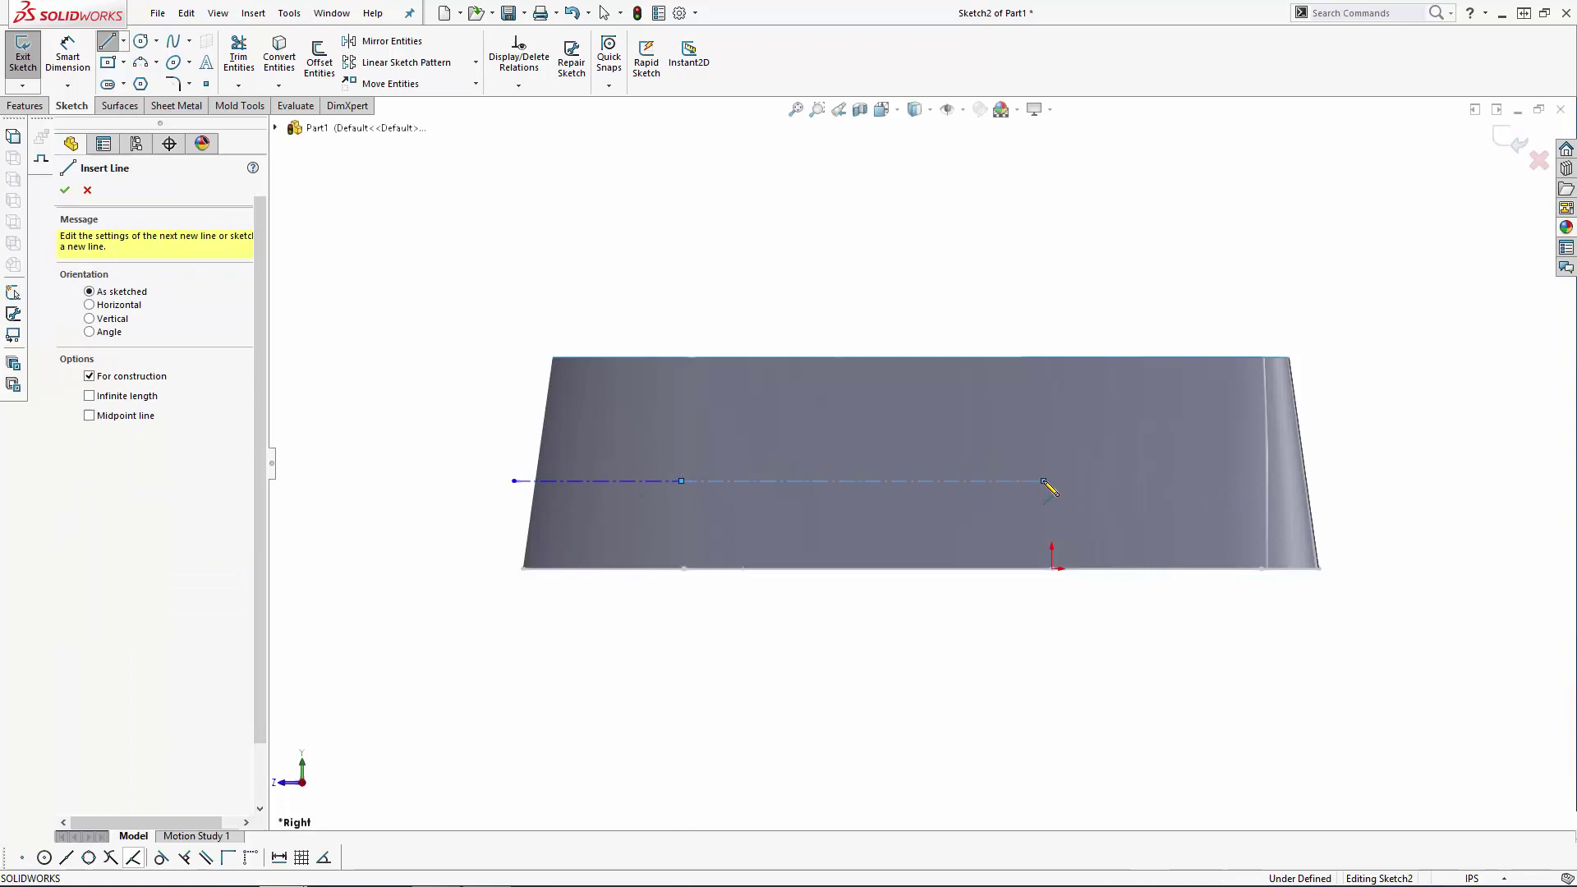
key("Escape")
Step: Align the construction lines' inner endpoint vertically with the origin and their shared point vertically with the midpoint of the profile's cross line
mouse_move(1049, 603)
middle_mouse_down()
mouse_move(1049, 563)
mouse_move(1078, 683)
middle_mouse_up()
left_click(1054, 558)
left_click(1047, 478, "ctrl")
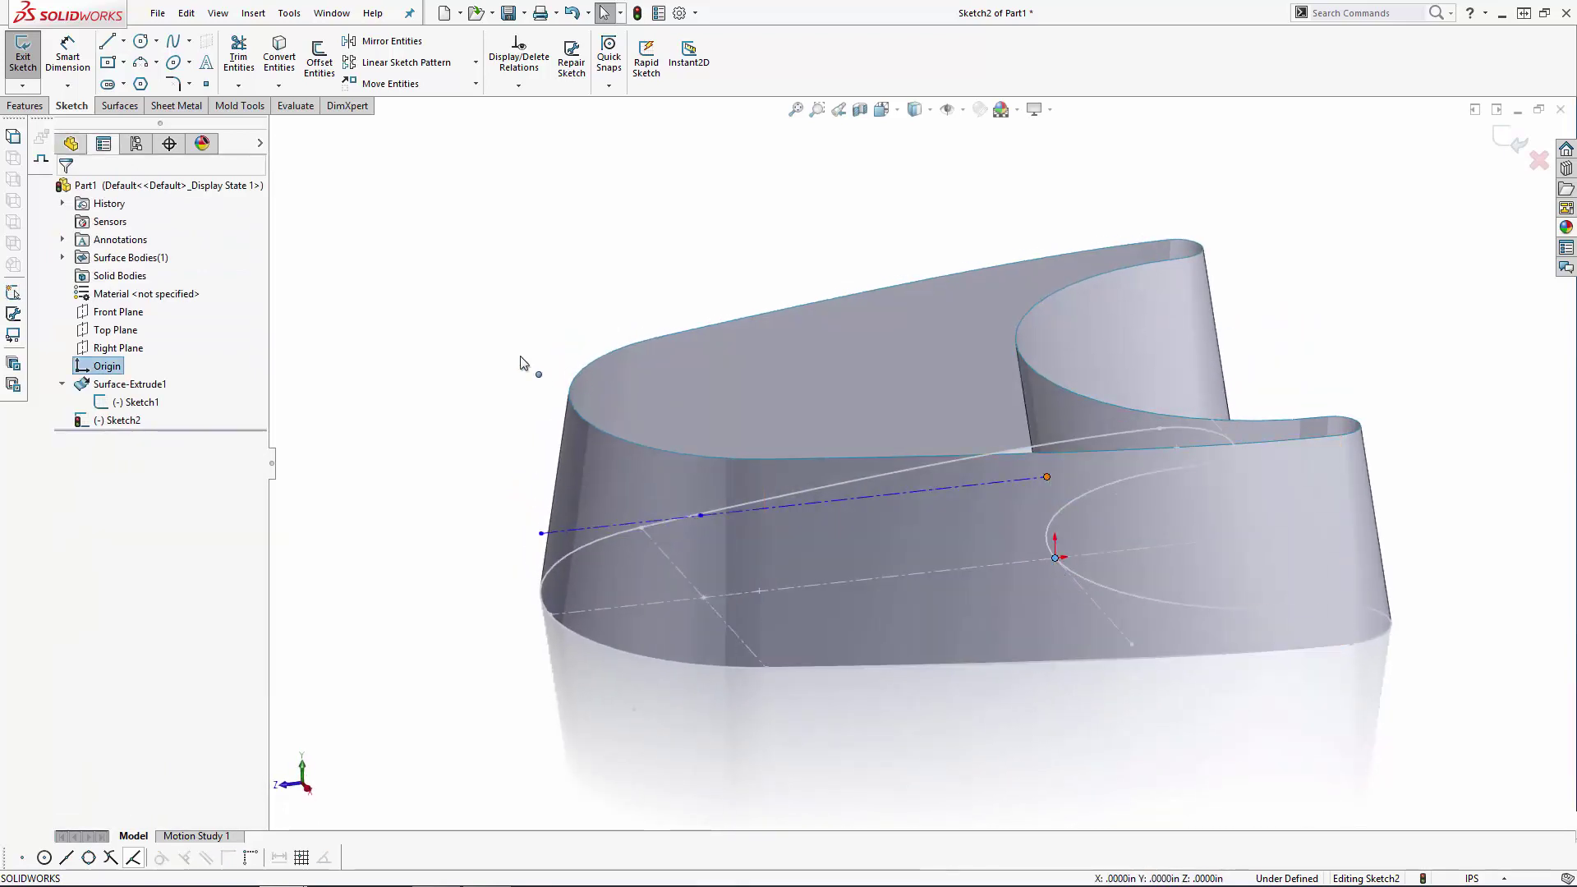
left_click(71, 474)
left_click(703, 596)
left_click(708, 514, "ctrl")
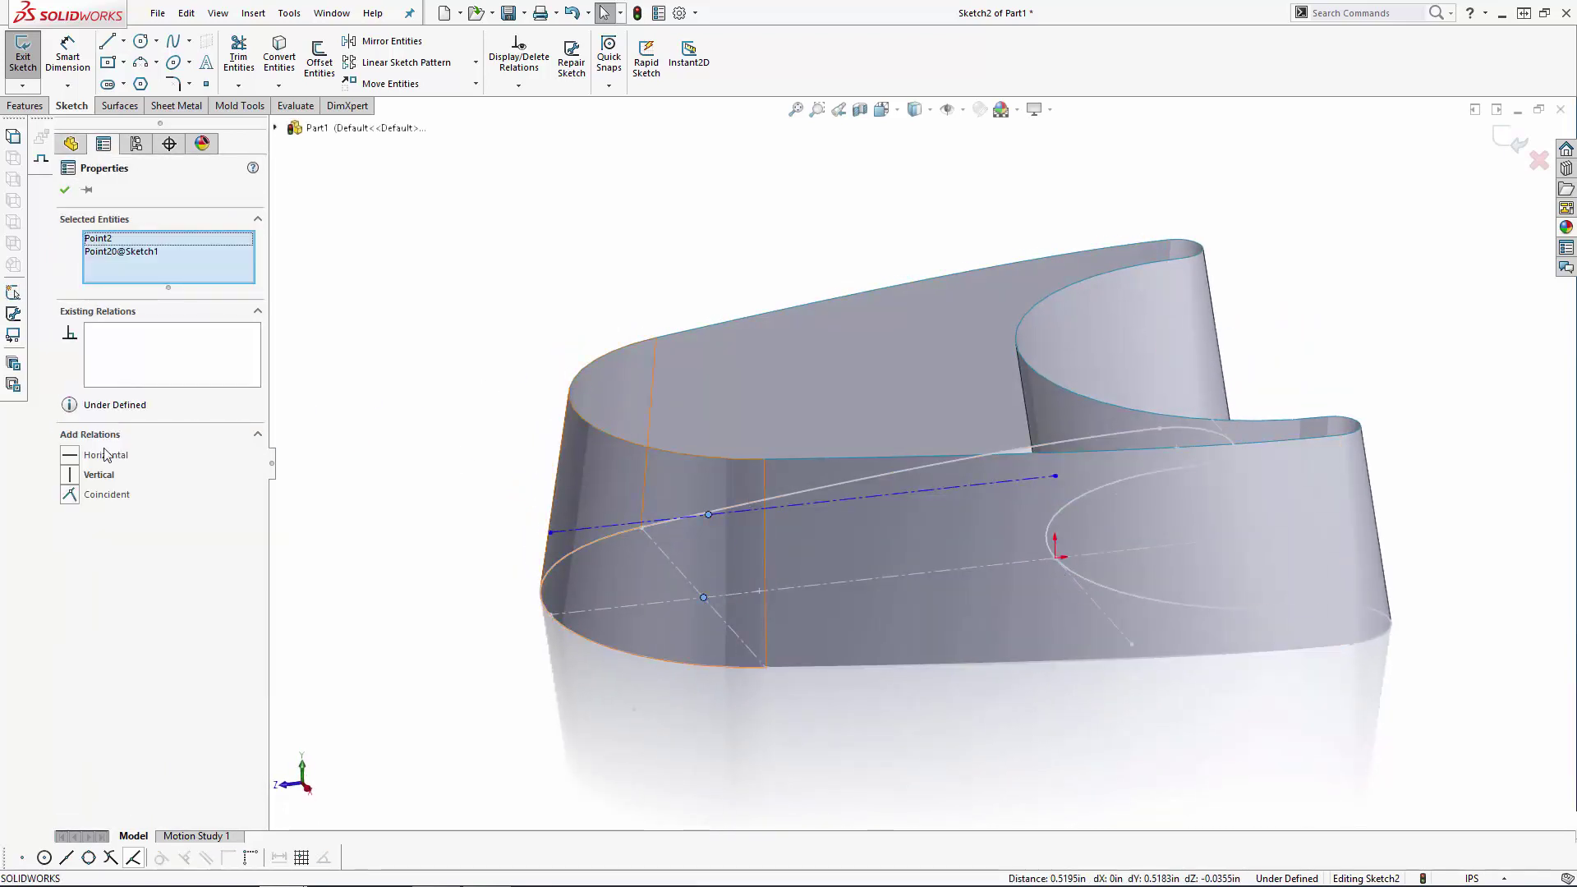
left_click(334, 404)
Step: Dimension the construction lines 0.35 in above the base centerline and exit the sketch
left_click(638, 608)
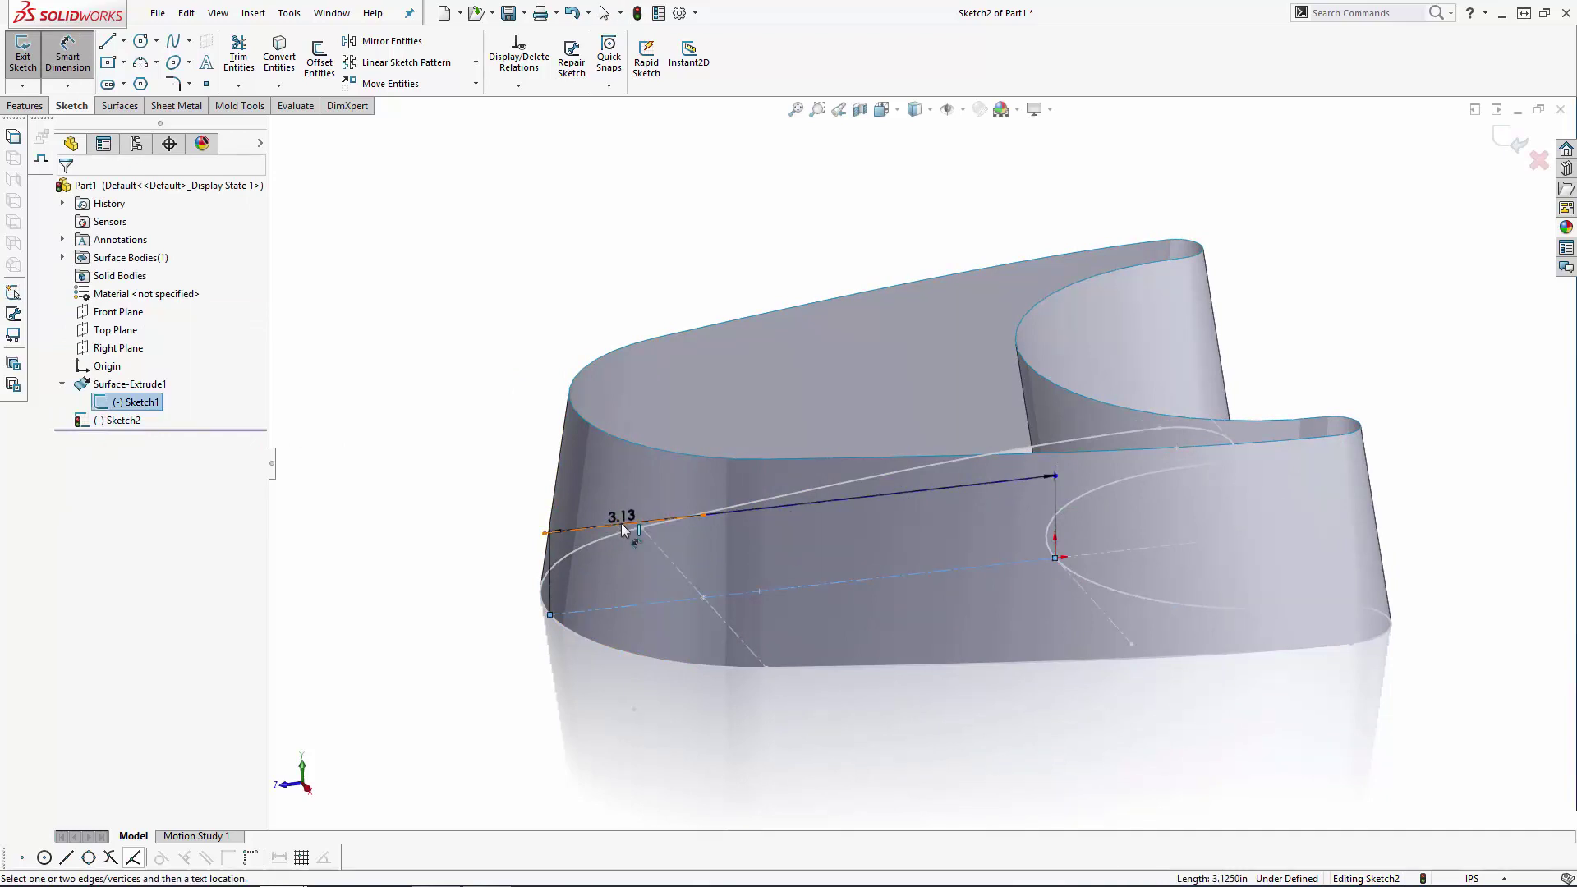
left_click(621, 524)
left_click(646, 573)
key("Return")
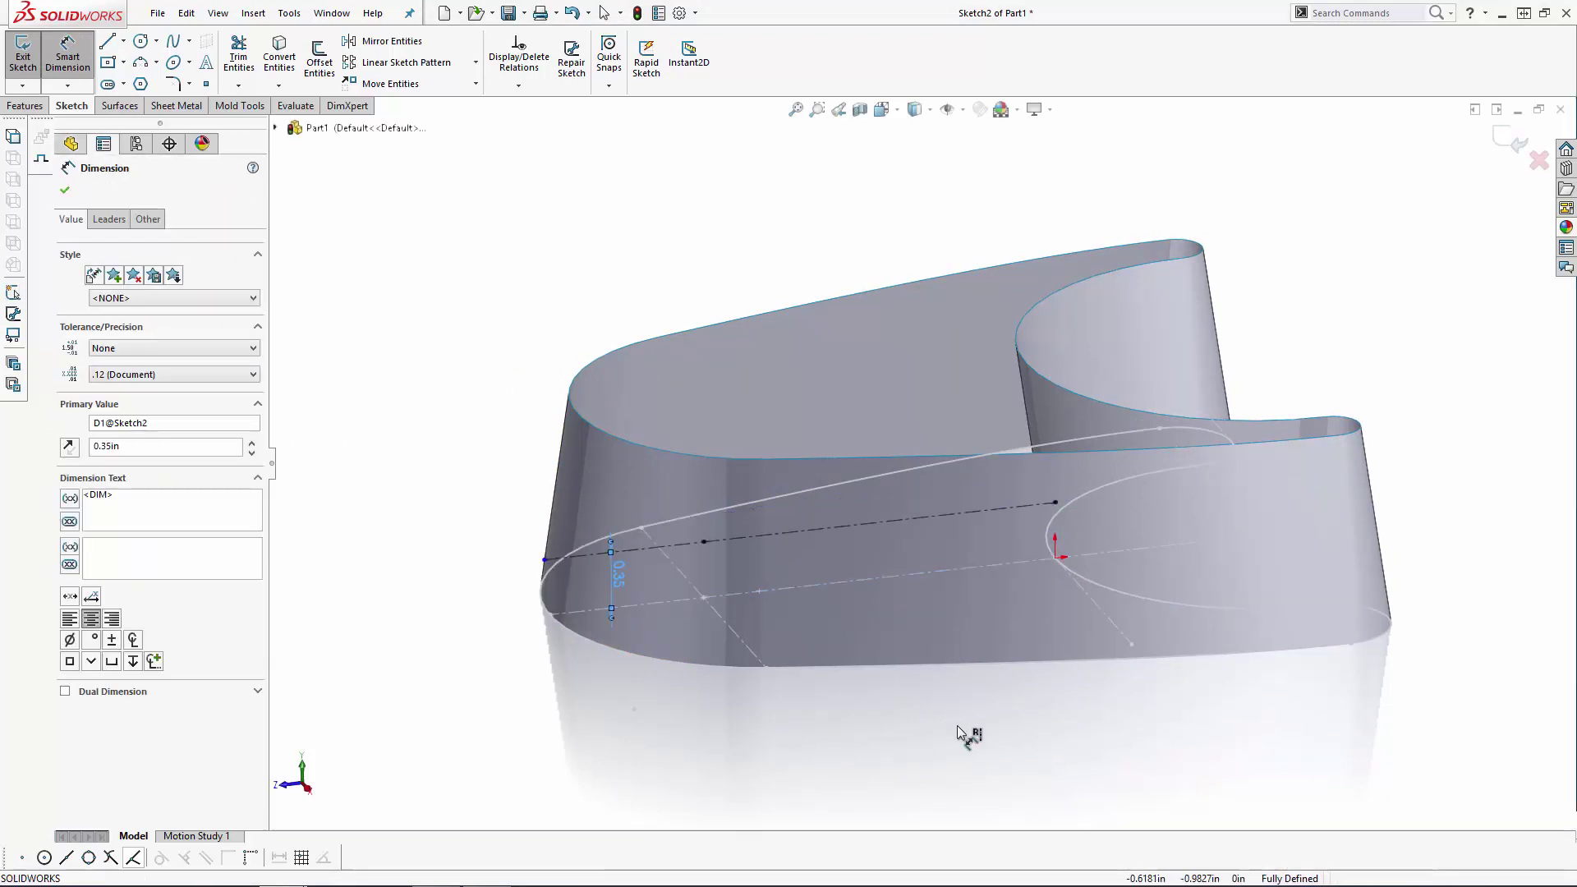
left_click(958, 726)
key("ctrl+b")
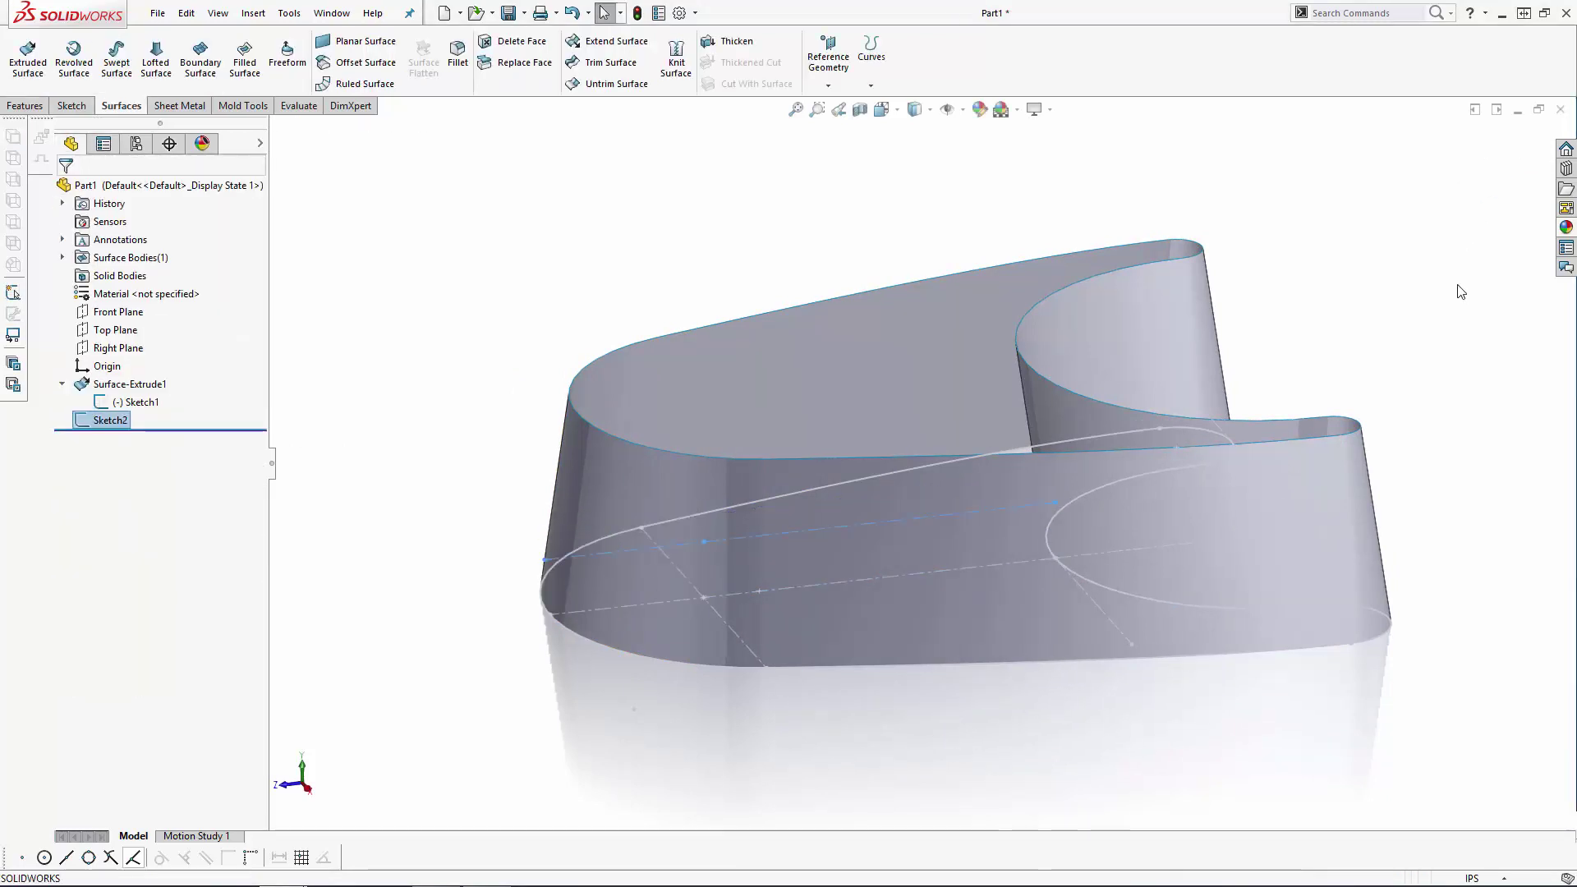
Step: Create a reference plane parallel to the Front Plane through the point shared by the two construction lines
left_click(118, 313)
left_click(828, 58)
left_click(846, 105)
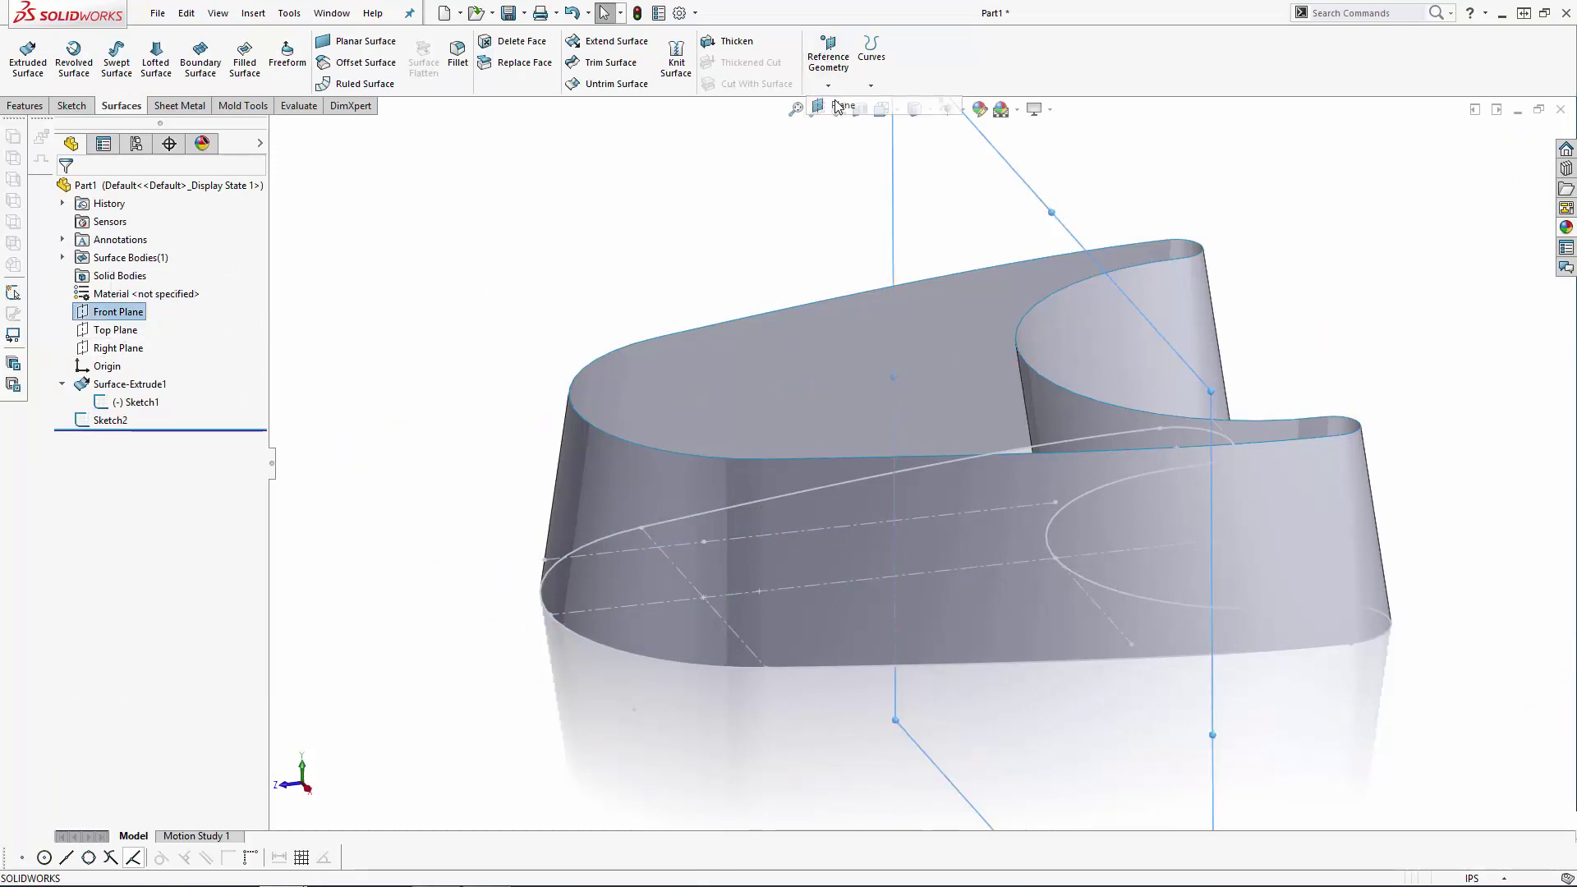
left_click(703, 542)
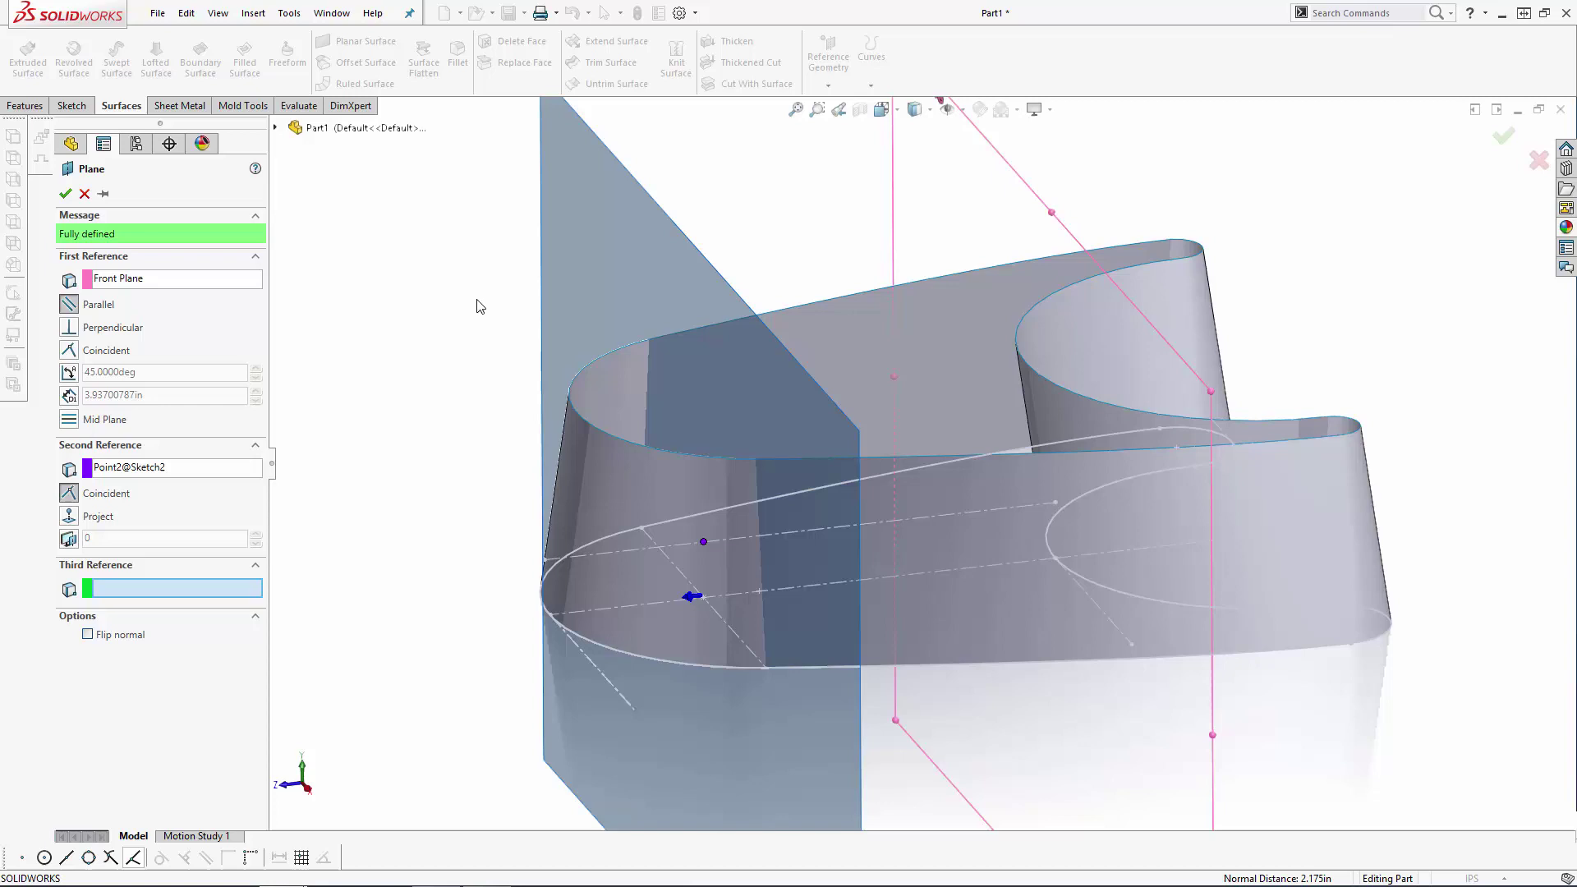
left_click(65, 194)
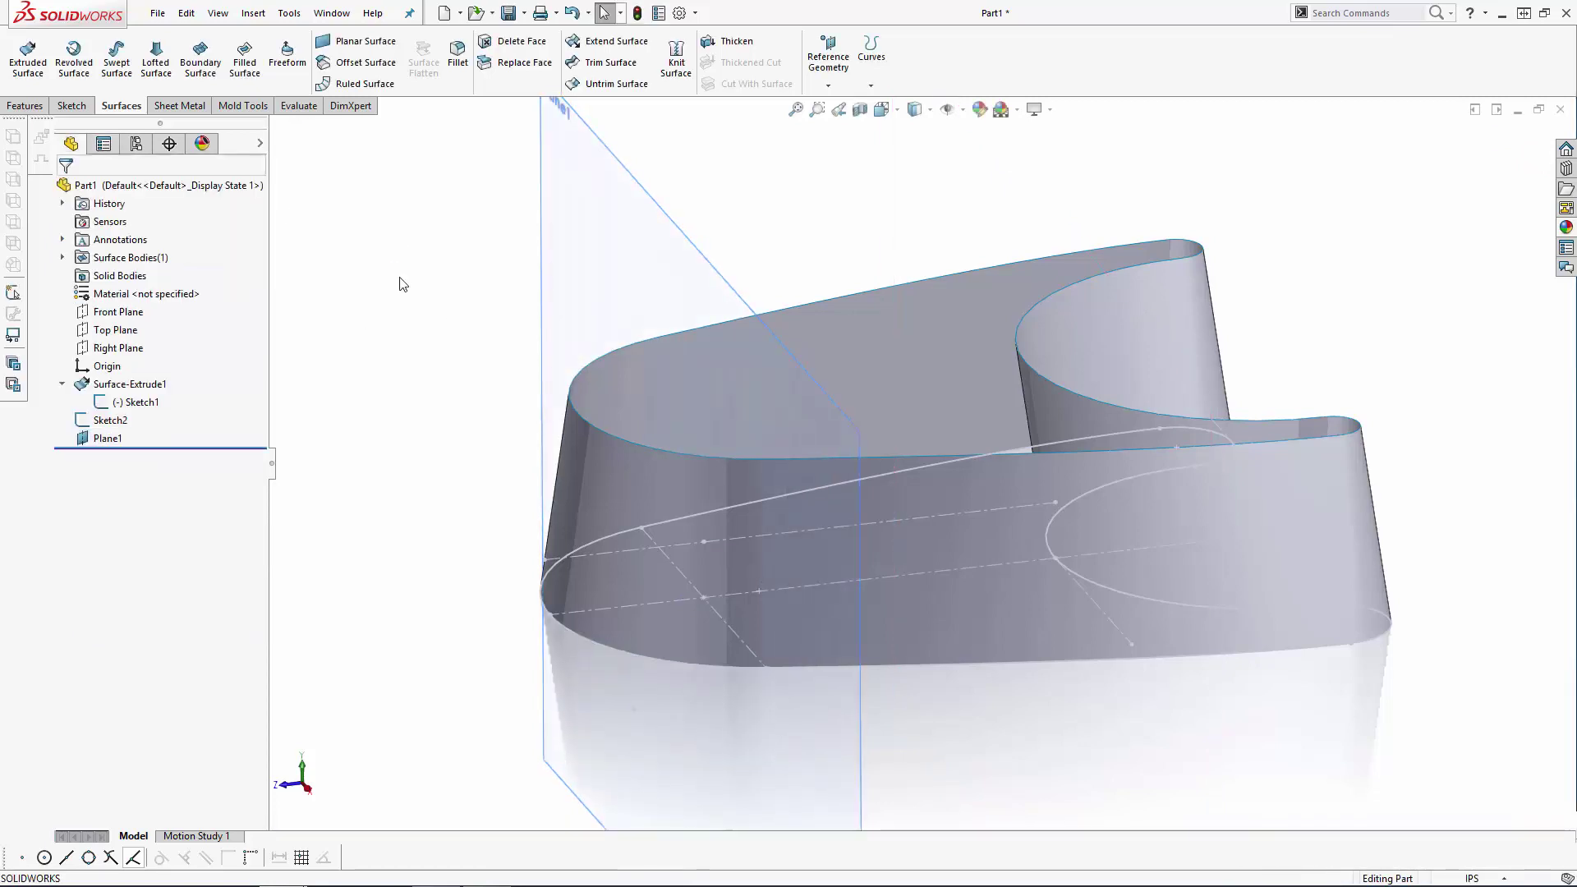
key("f")
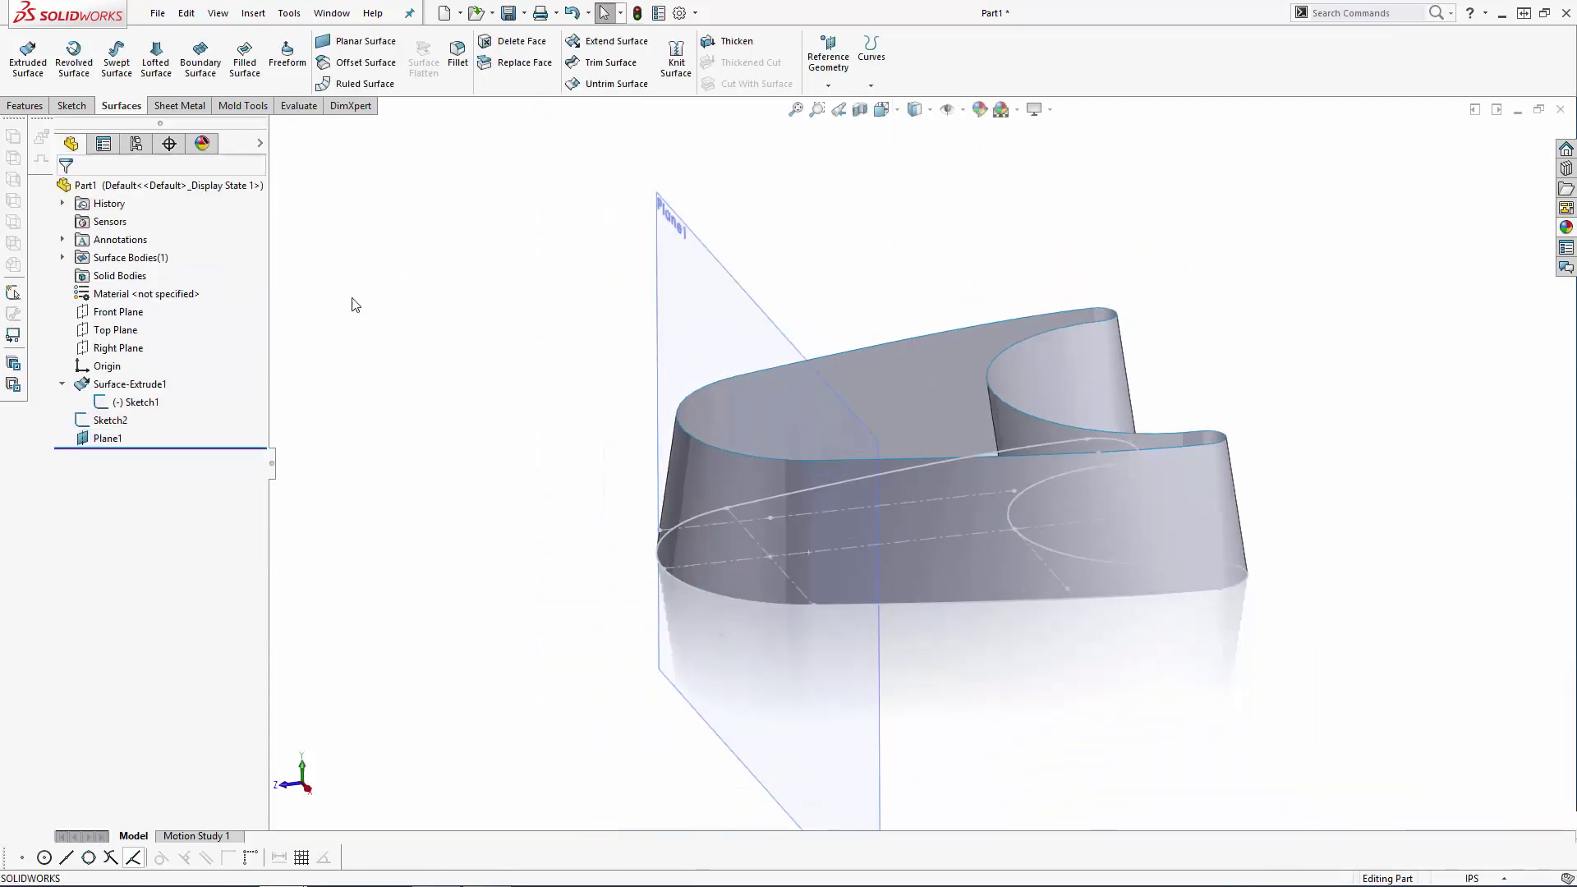
Step: Start a sketch on the Front Plane and draw a horizontal line about 0.68 in long across one arm, about 0.88 in above the base
left_click(118, 312)
left_click(115, 327)
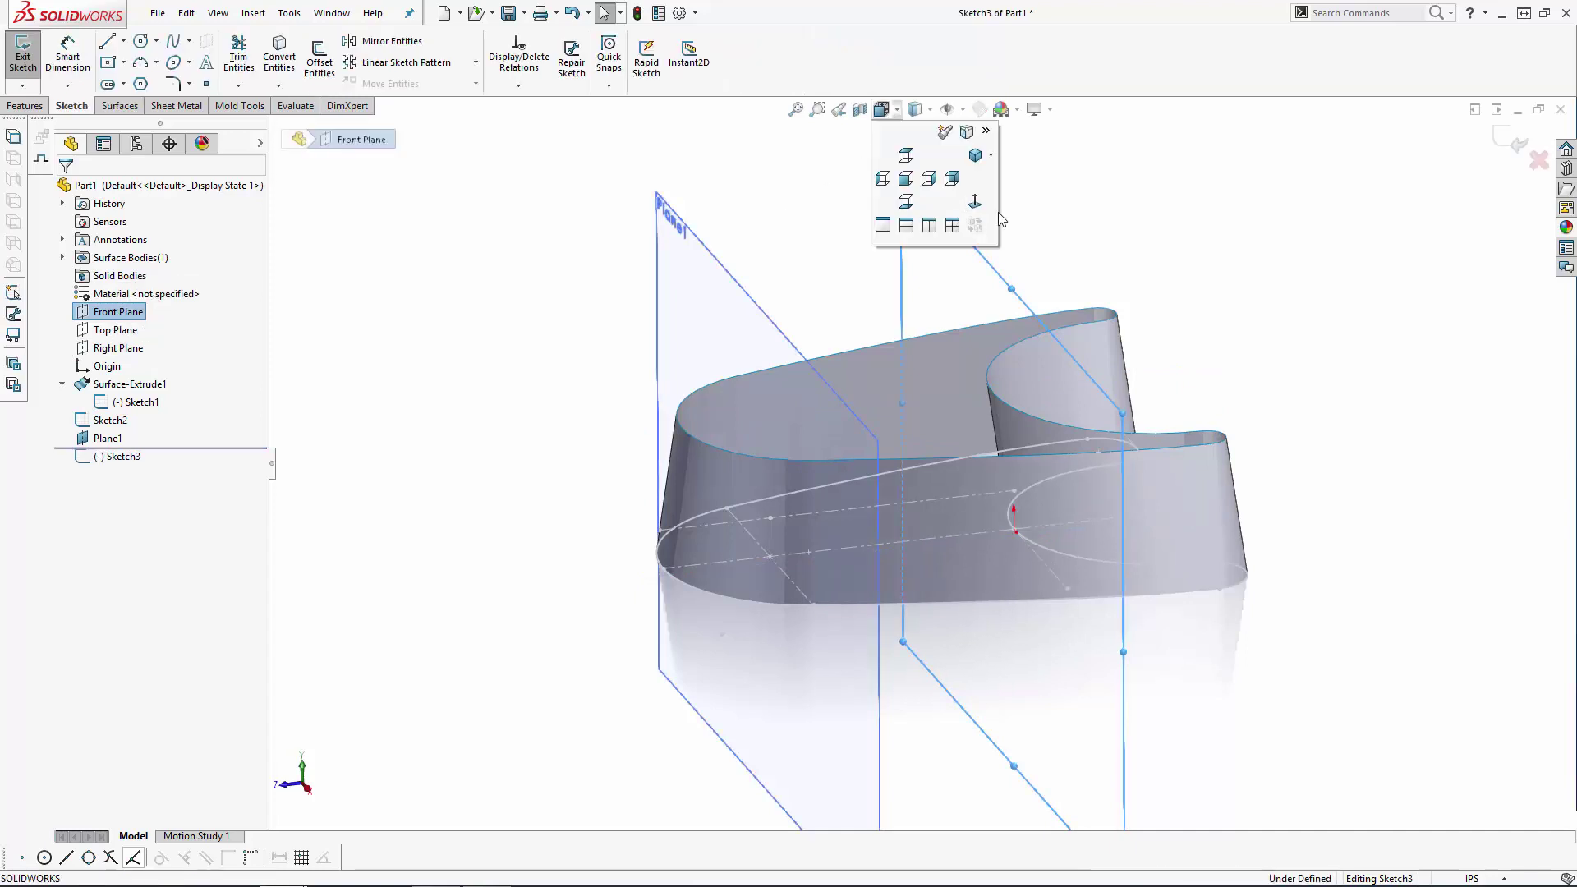
left_click(1394, 327)
key("shift+Left")
key("shift+Left")
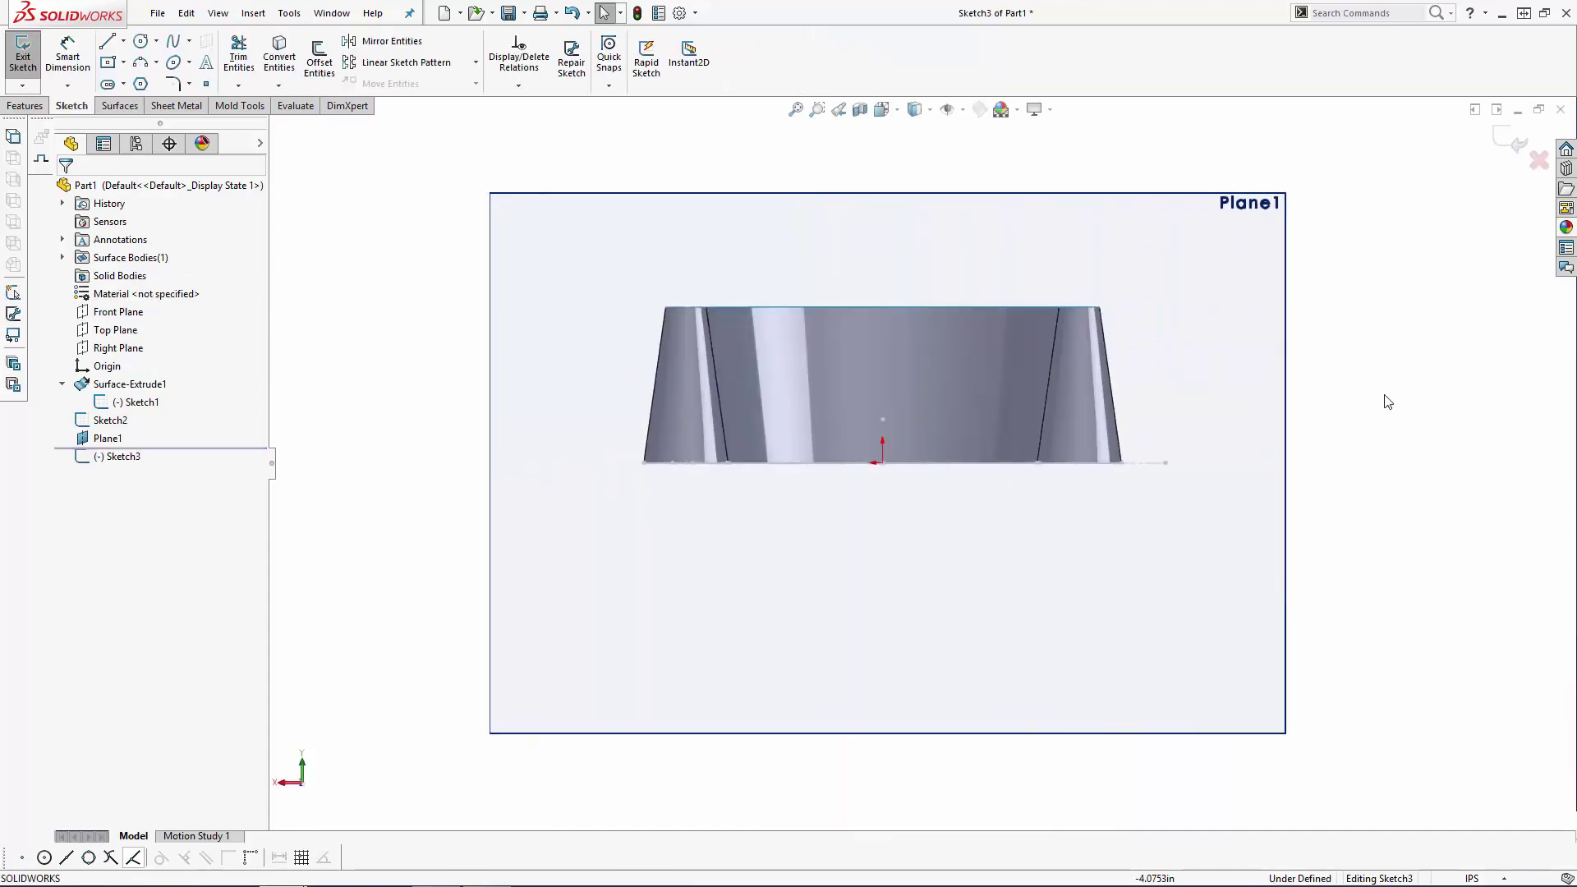
scroll(1052, 421, "down", 2)
key("l")
left_click(449, 326)
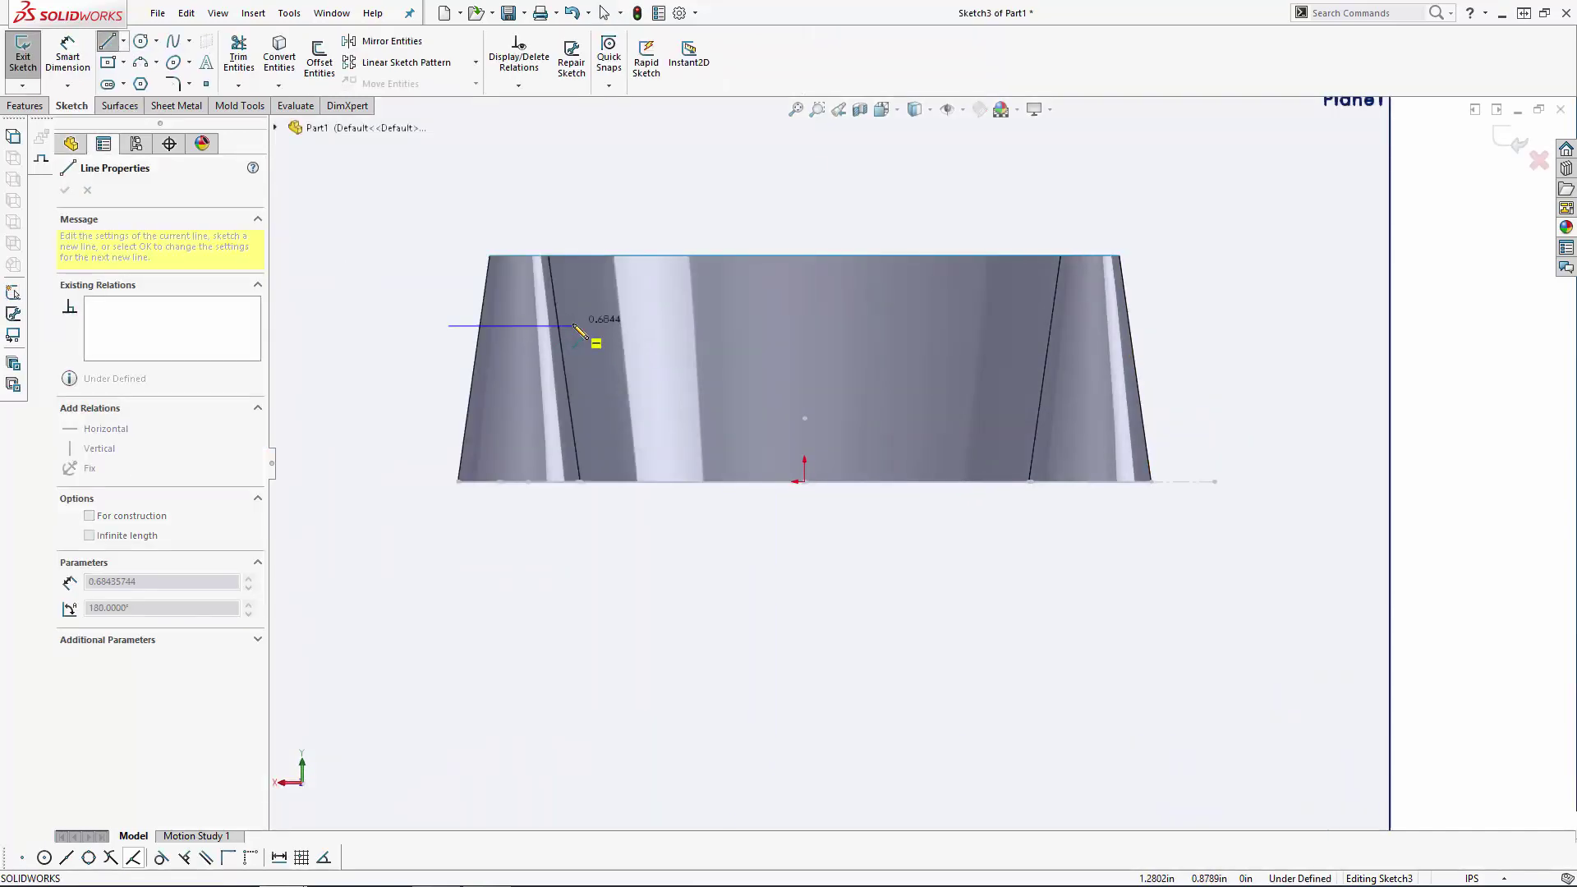
left_click(574, 326)
key("Escape")
Step: Draw a downward-bulging three-point arc of about 2.55 in radius from the line's inner end to the opposite arm
left_click(140, 62)
left_click(573, 326)
left_click(1069, 326)
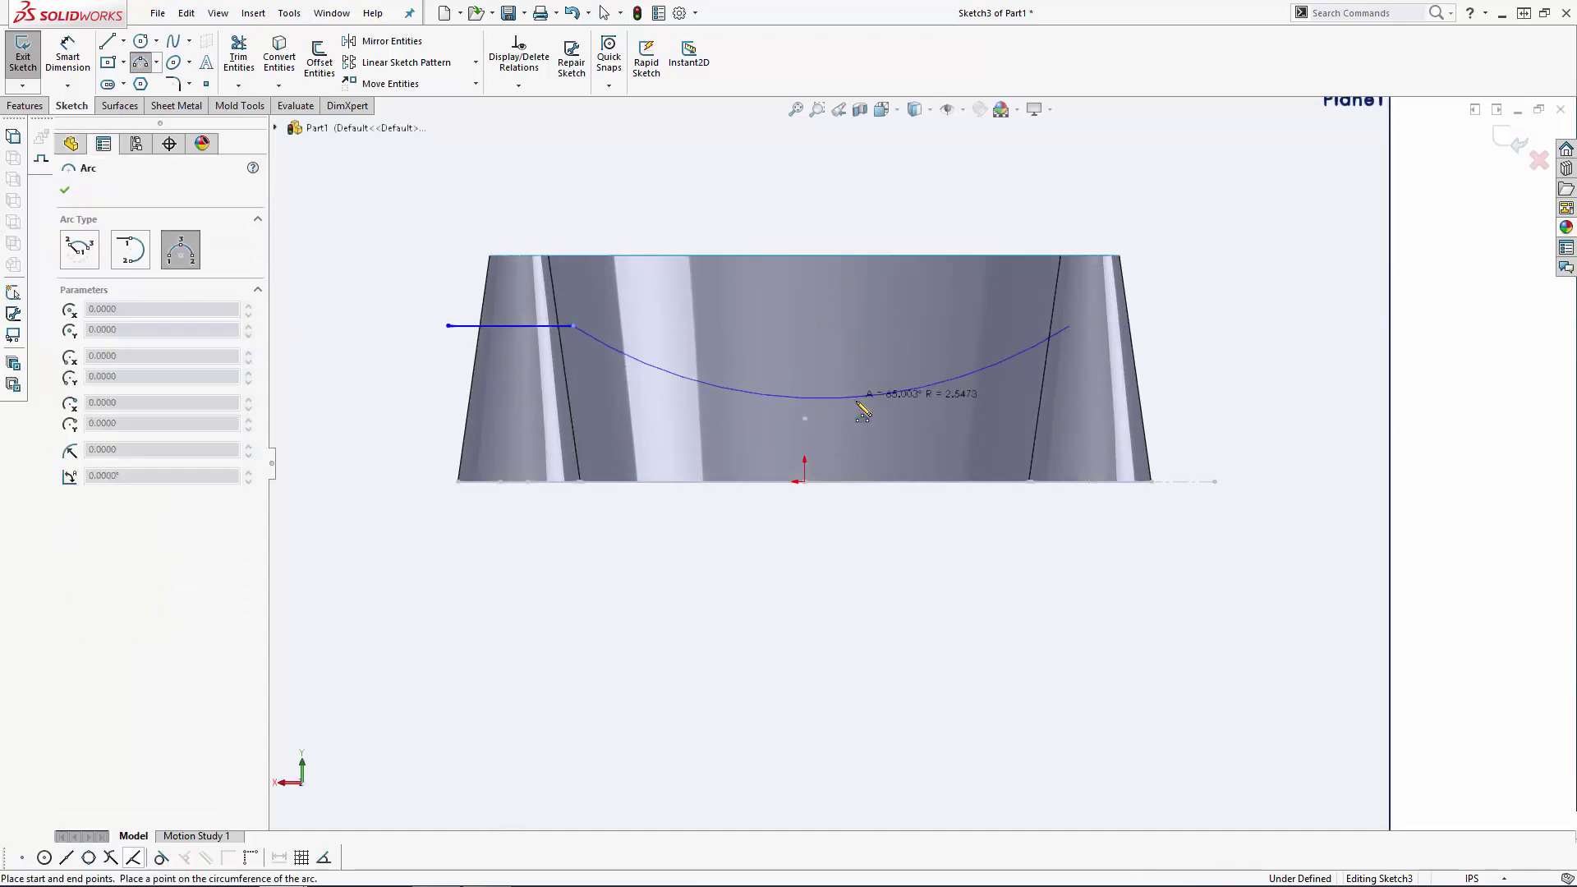
left_click(856, 402)
key("Escape")
Step: Make the inner endpoint of the Right Plane construction lines the midpoint of the arc
middle_click_drag(1143, 447, 1188, 481)
left_click(827, 429)
left_click(852, 409, "ctrl")
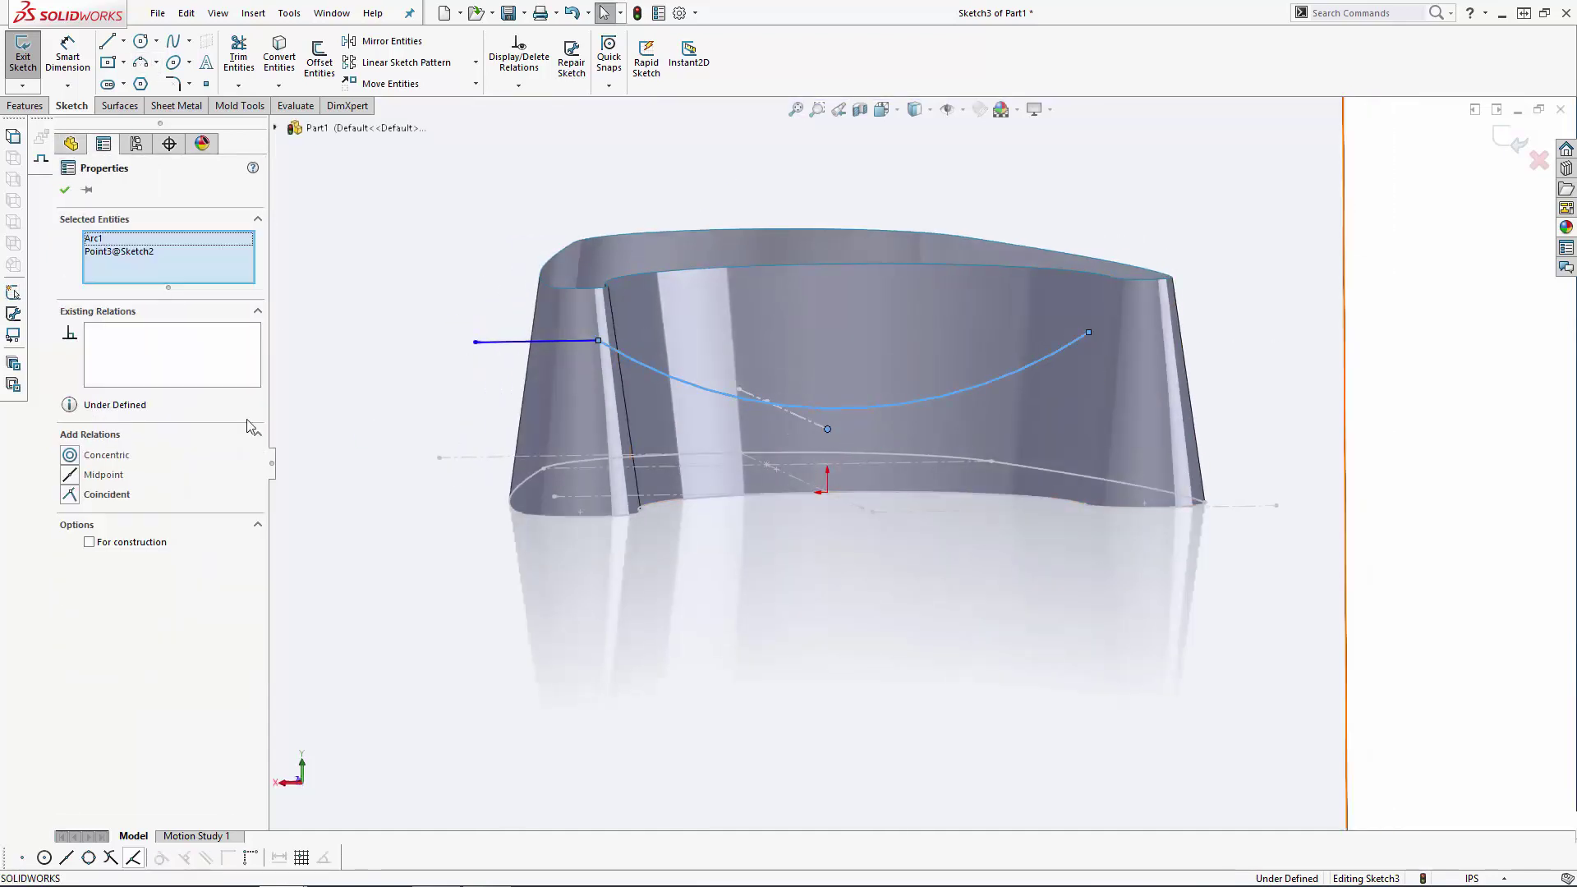
left_click(71, 474)
left_click(367, 335)
Step: Draw a second horizontal line outward from the arc's free end across the opposite arm
left_click(885, 110)
left_click(979, 203)
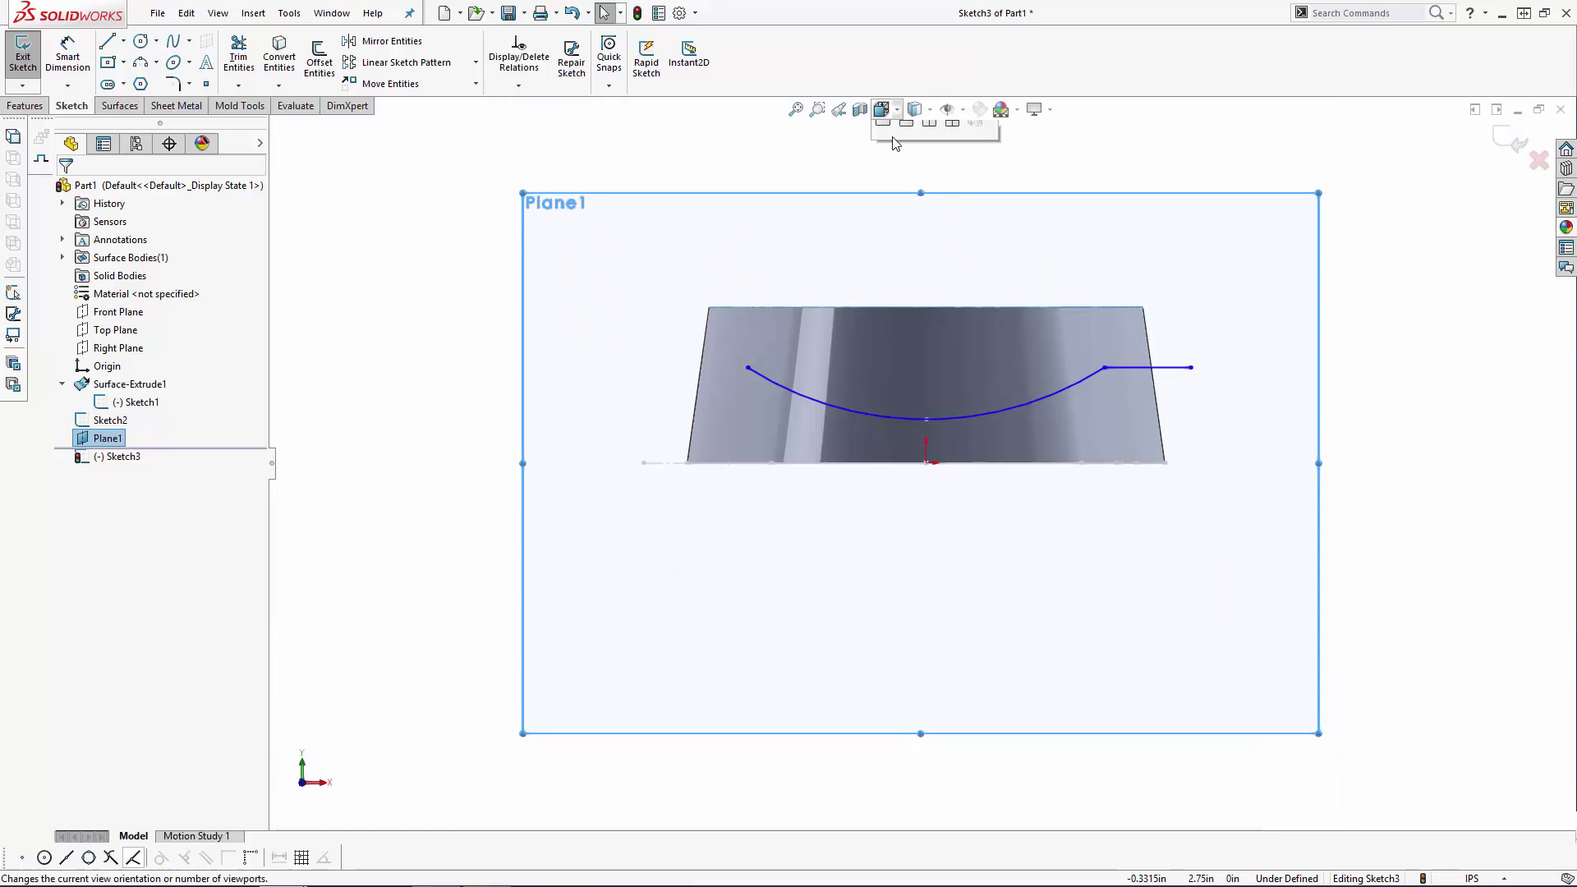
key("l")
key("f")
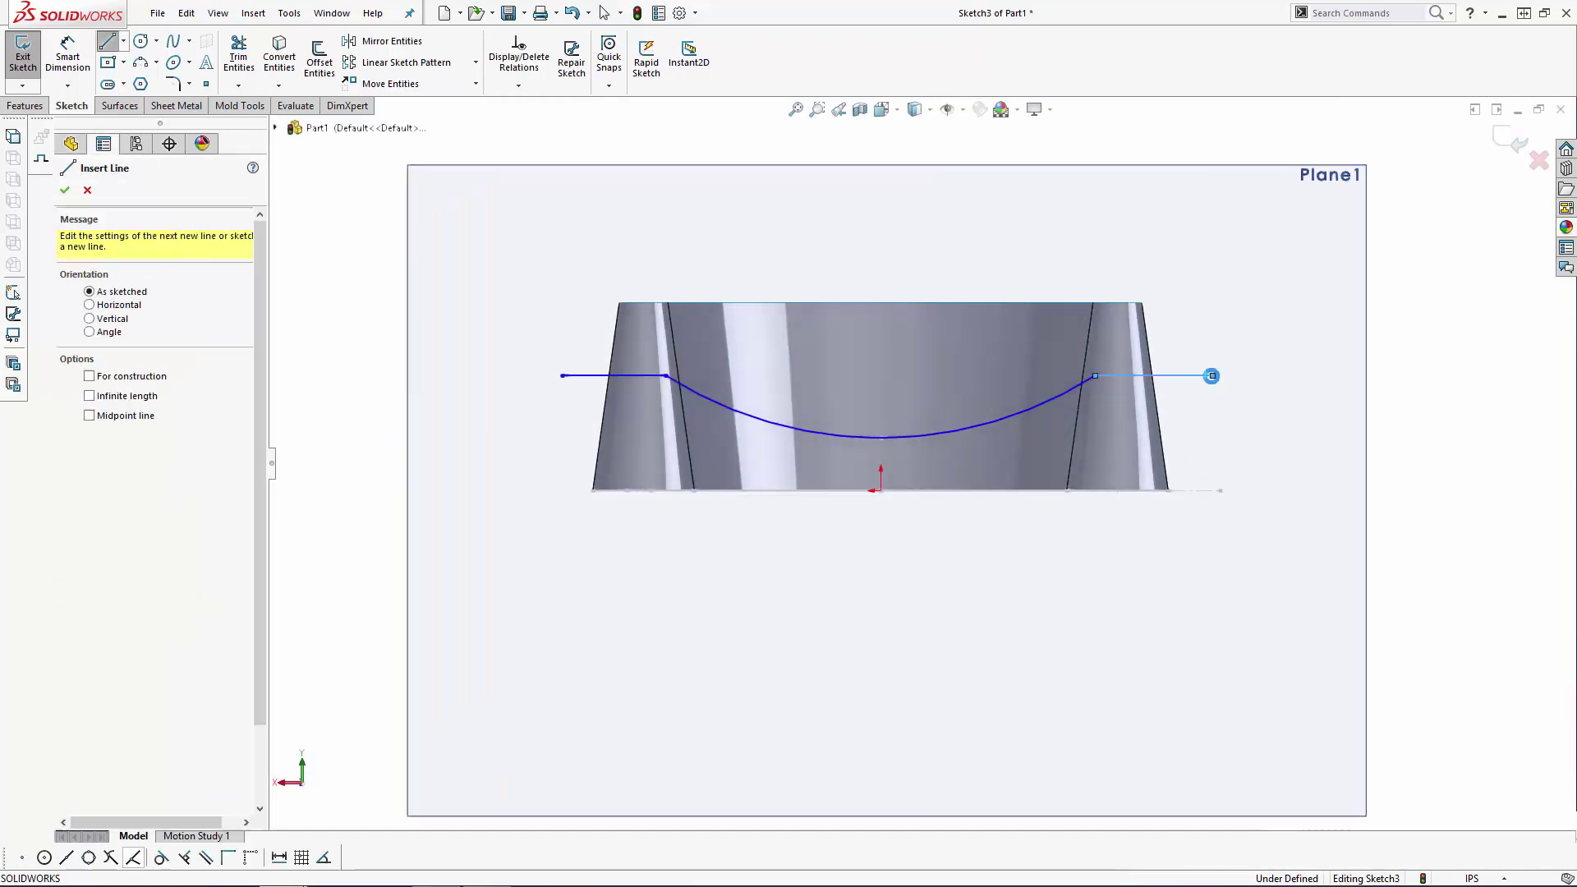
key("Escape")
Step: Make the two horizontal lines at the arc's ends collinear and equal in length
left_click(1170, 375)
left_click(638, 376, "ctrl")
left_click(70, 554)
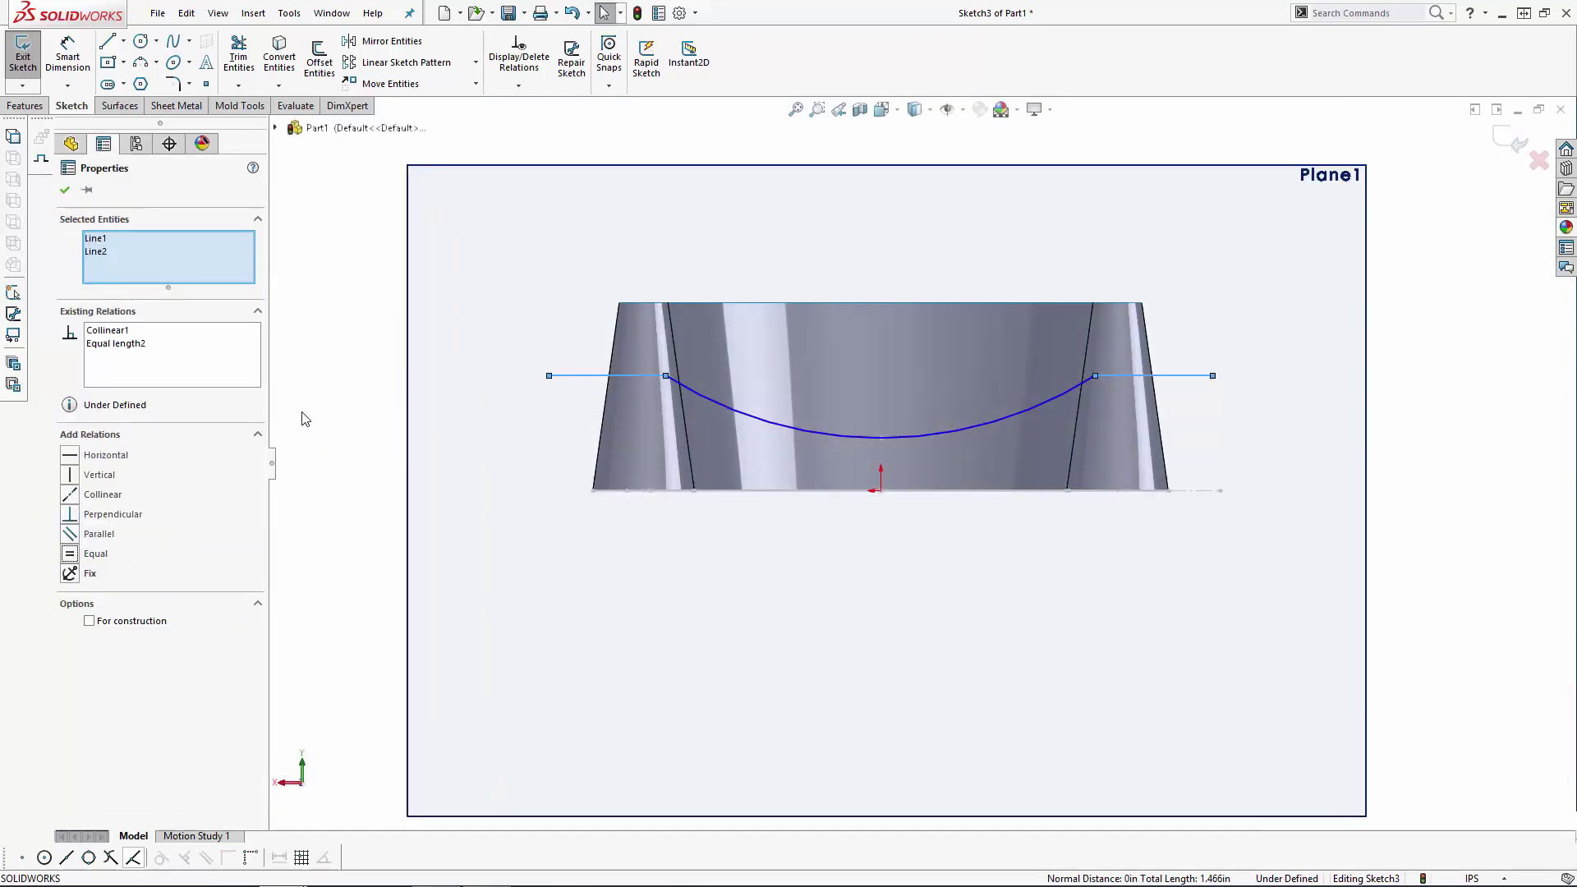
left_click(64, 190)
Step: Dimension the horizontal distance between the arc's endpoints to 2.90 in
left_click(67, 58)
left_click(666, 375)
left_click(1098, 373)
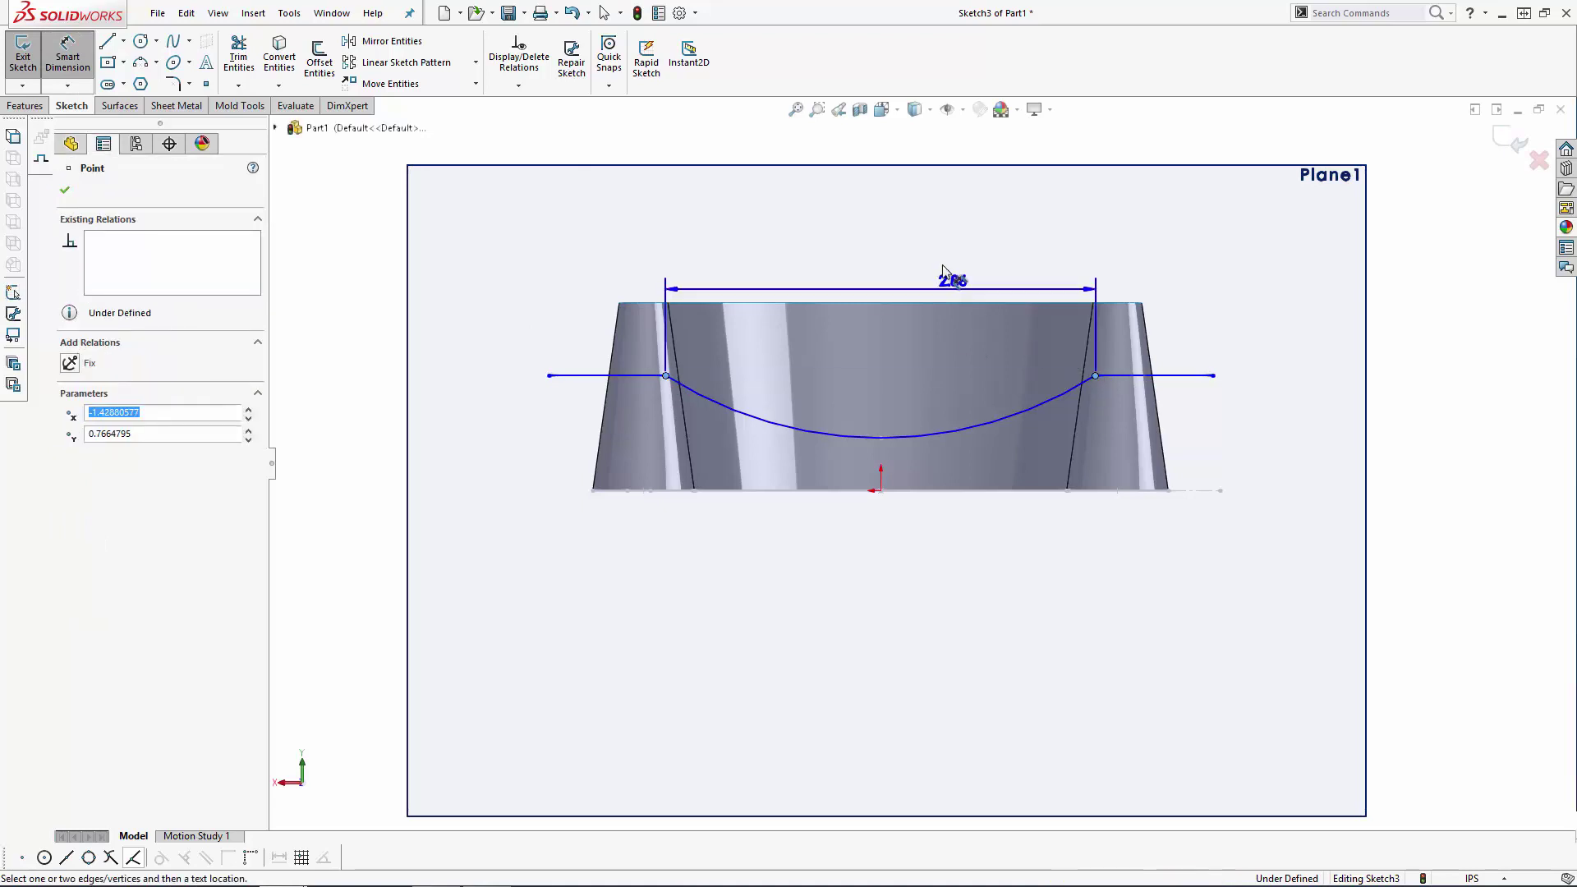
left_click(1006, 242)
key("Return")
Step: Dimension the second horizontal line's length to 0.75 in
left_click(1166, 374)
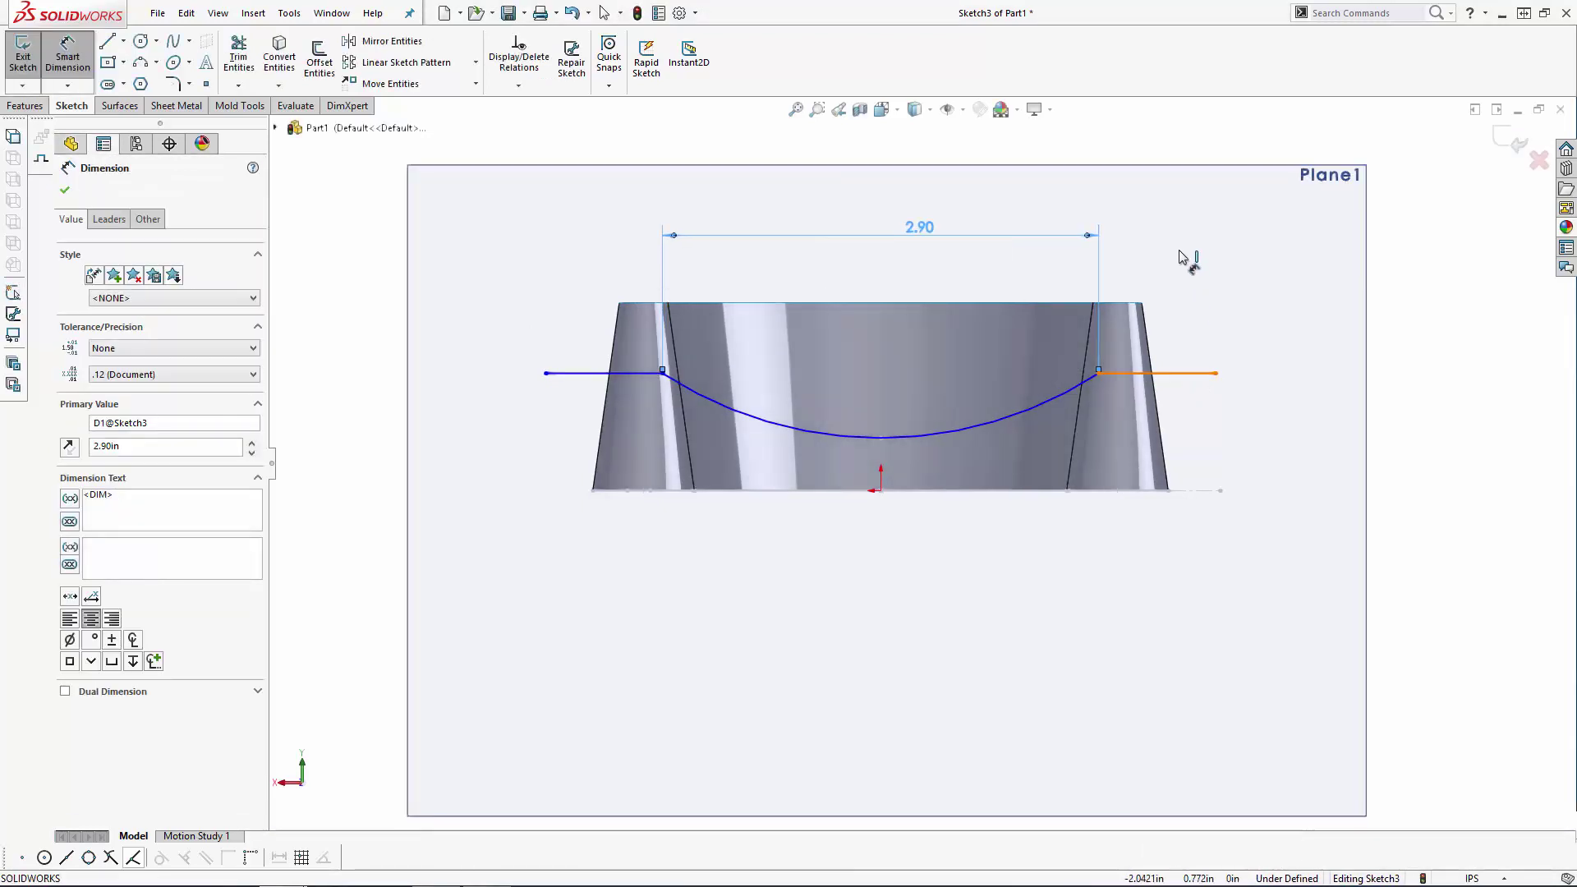
left_click(1184, 246)
type("0.75")
key("Return")
left_click(1360, 366)
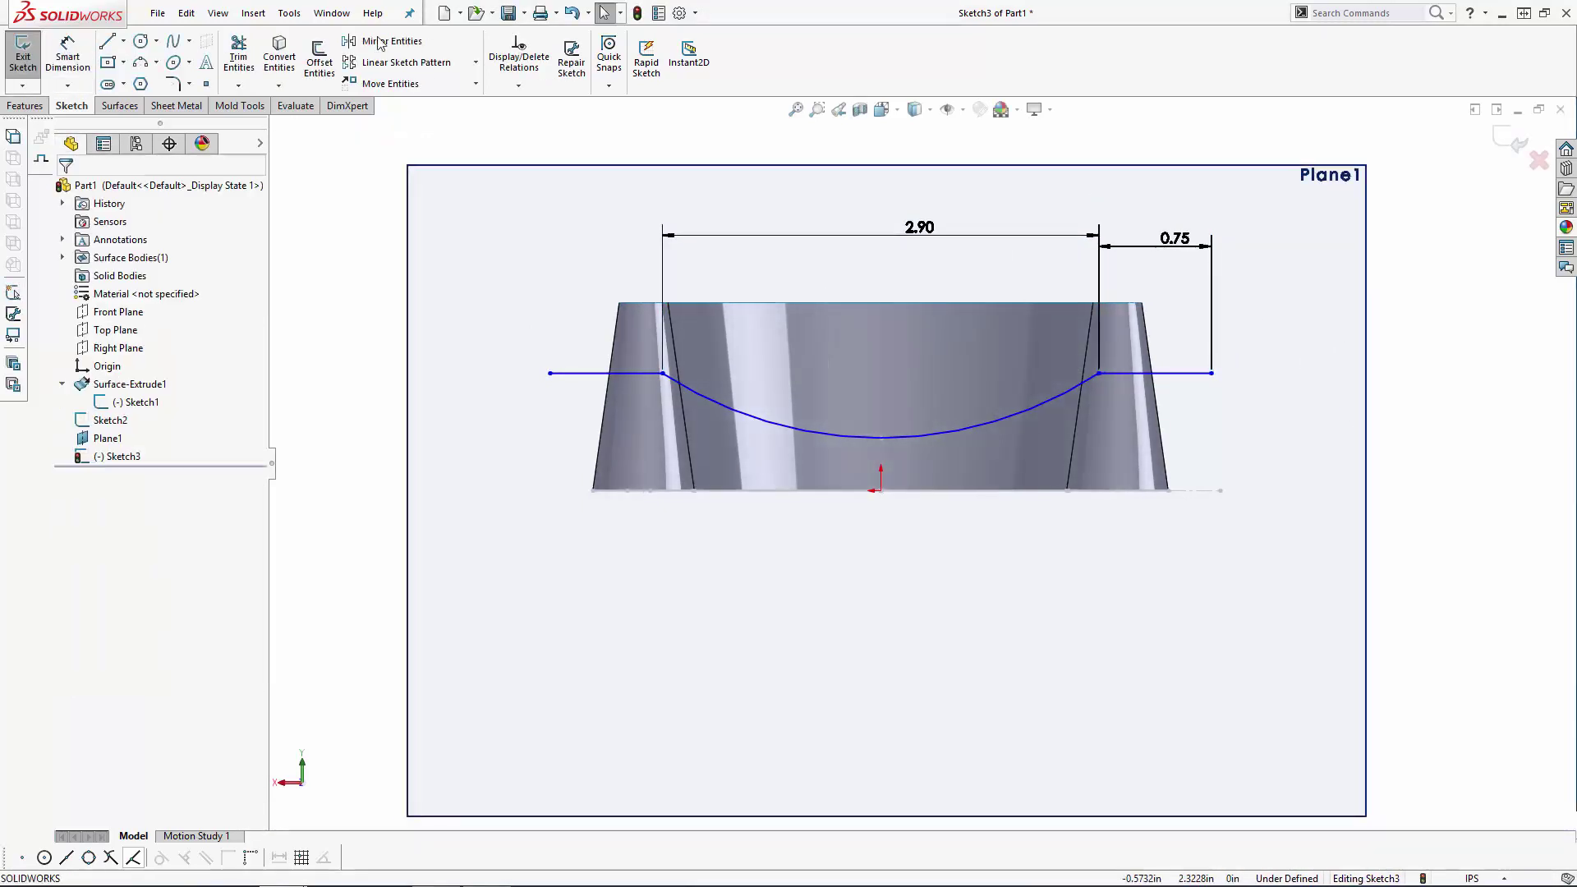
Step: Dimension the horizontal line's height above the origin to 0.89 in and exit the sketch
left_click(880, 491)
left_click(612, 374)
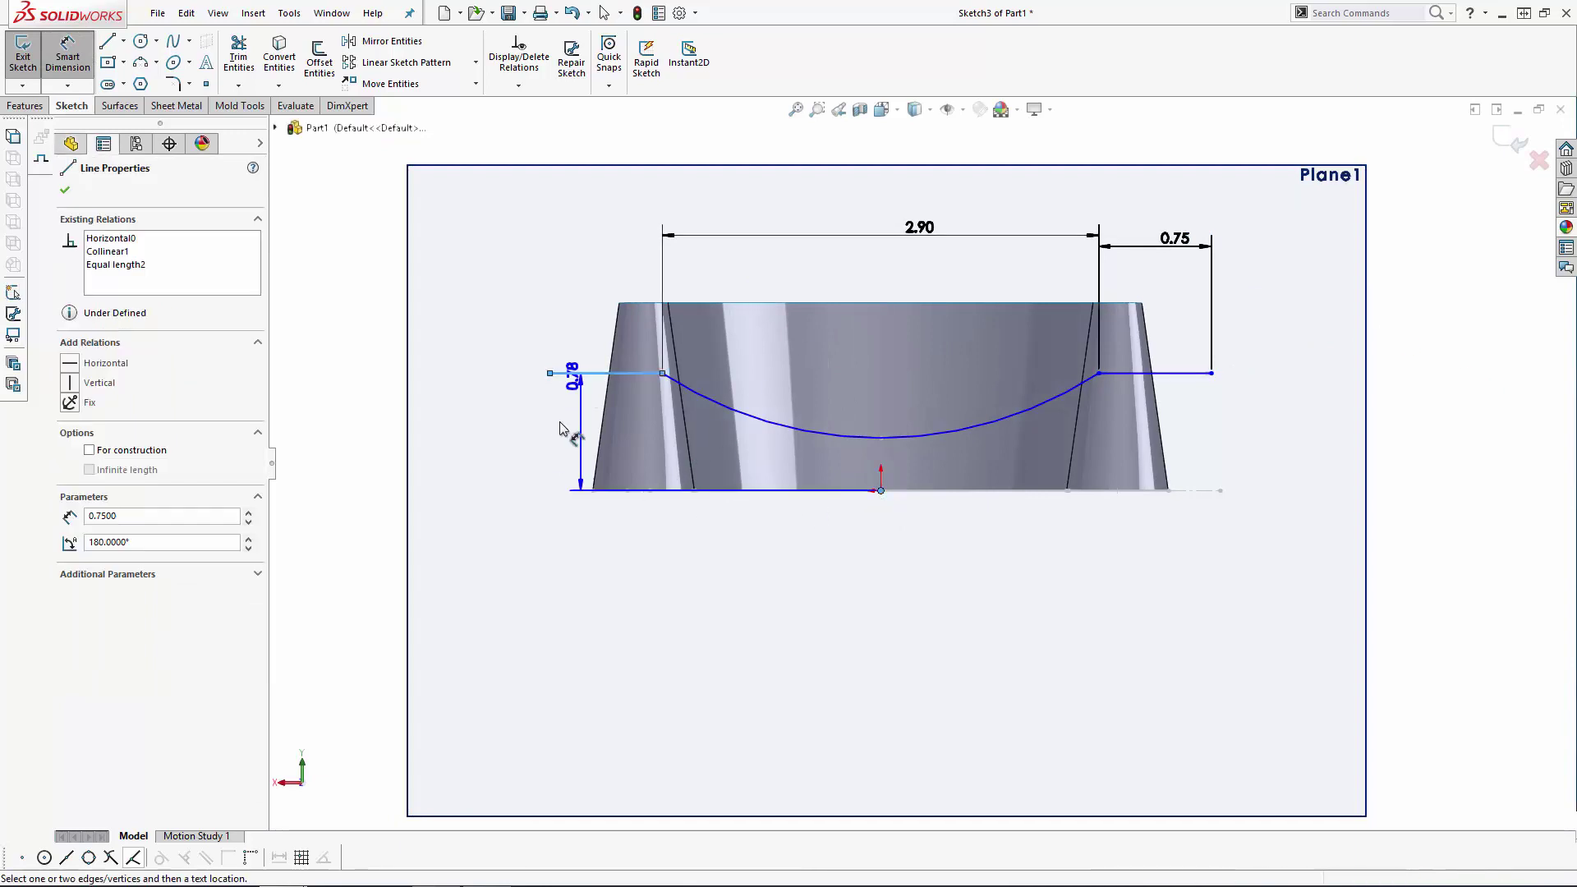
left_click(556, 423)
type("0.89")
key("Return")
key("Escape")
left_click(1510, 139)
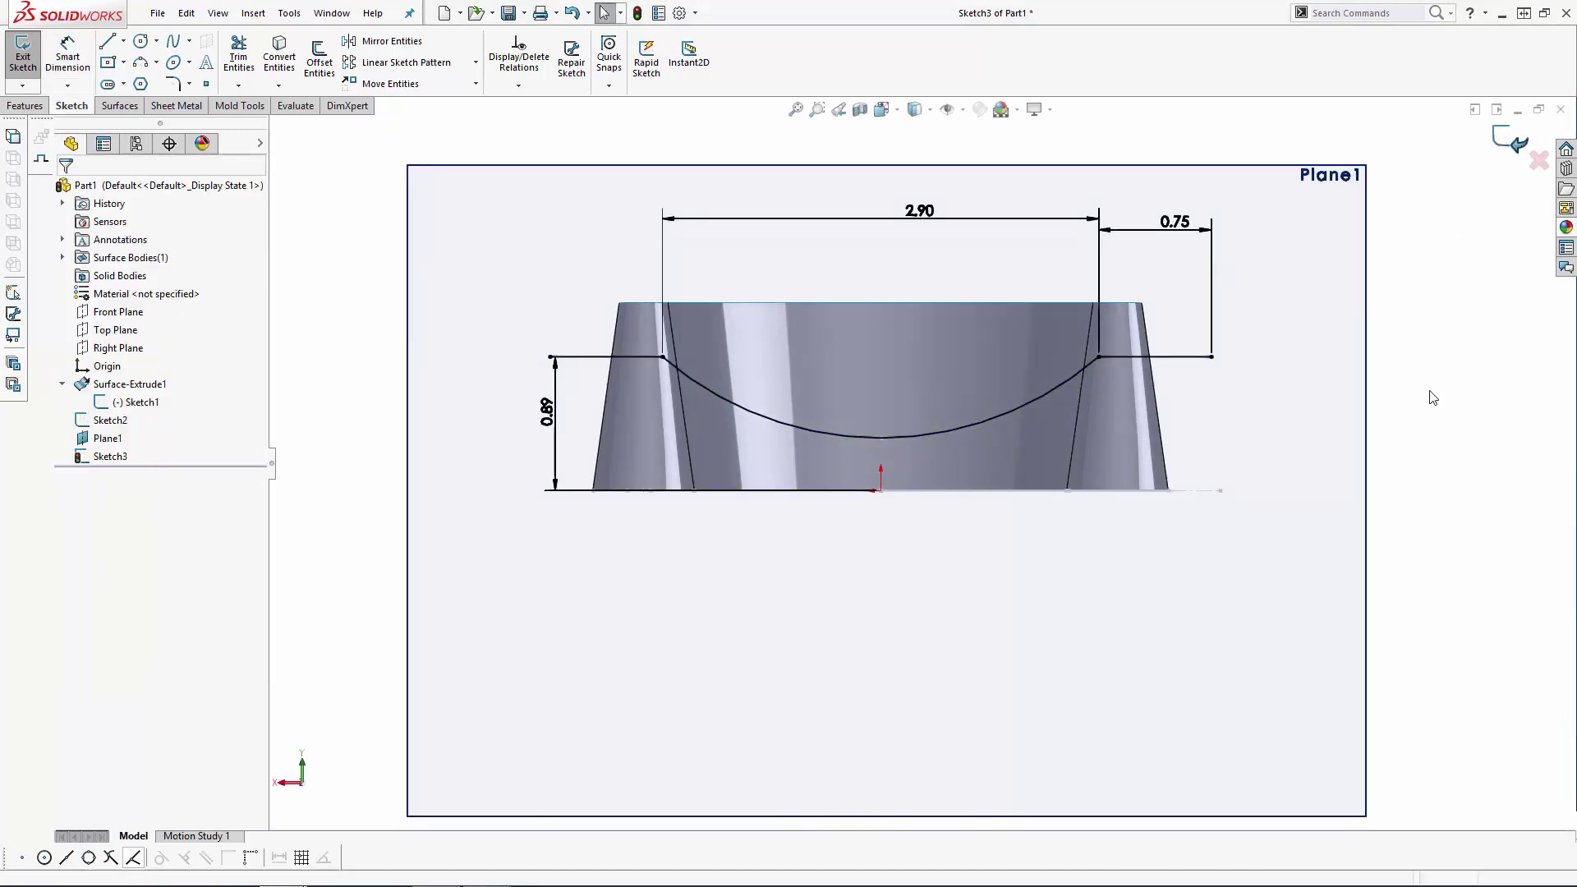
Step: Start a sketch on Plane1 and draw a horizontal line about 1.02 in long across one side of the surface
left_click(1342, 466)
left_click(1376, 430)
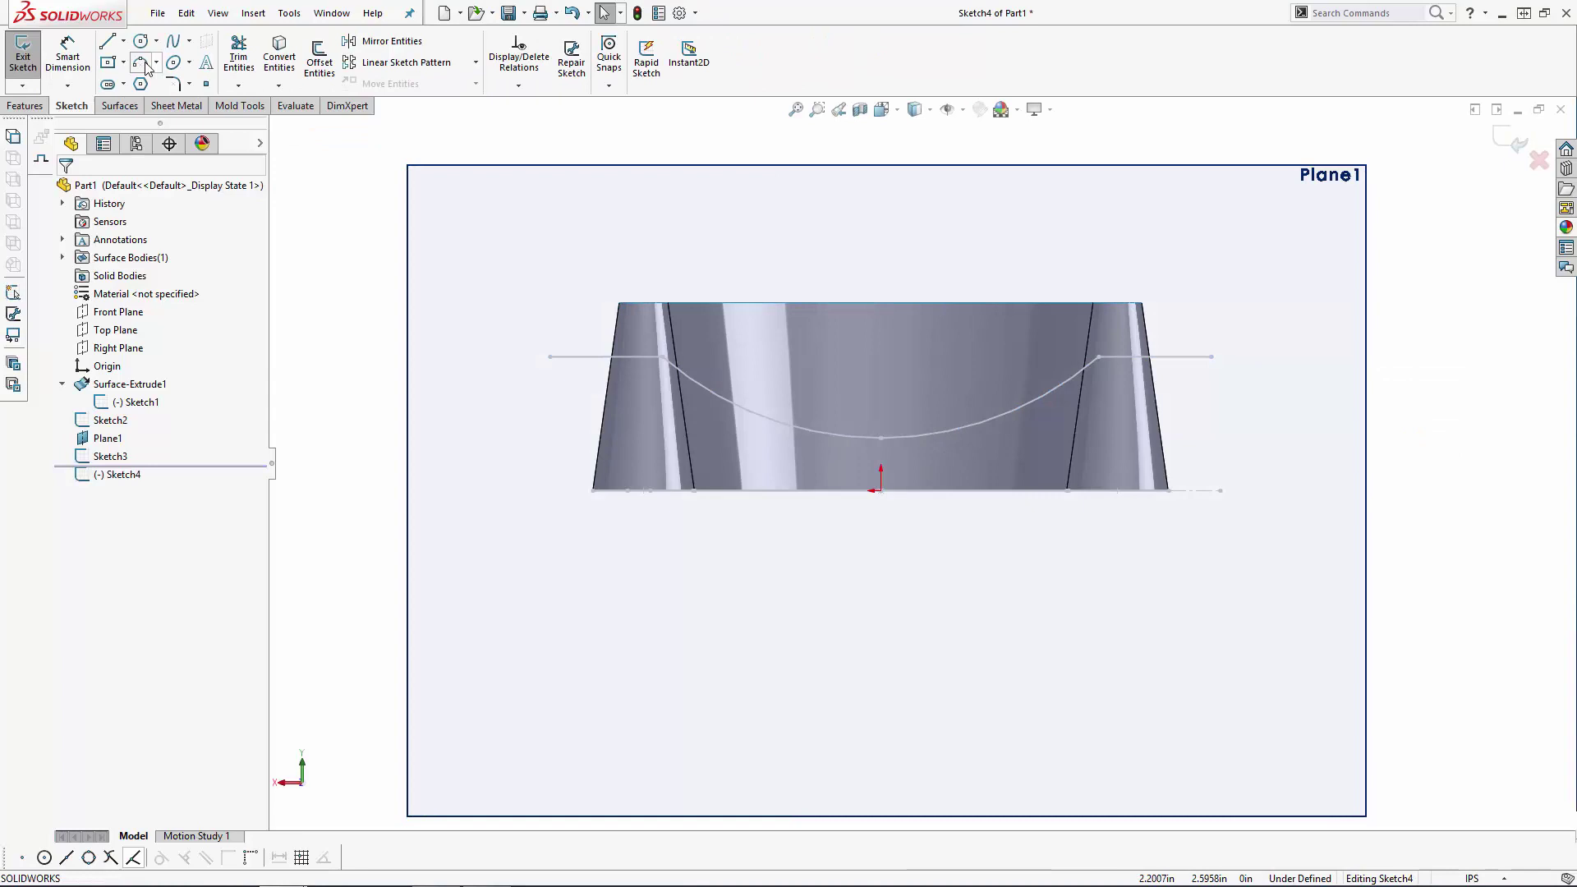
key("ctrl+8")
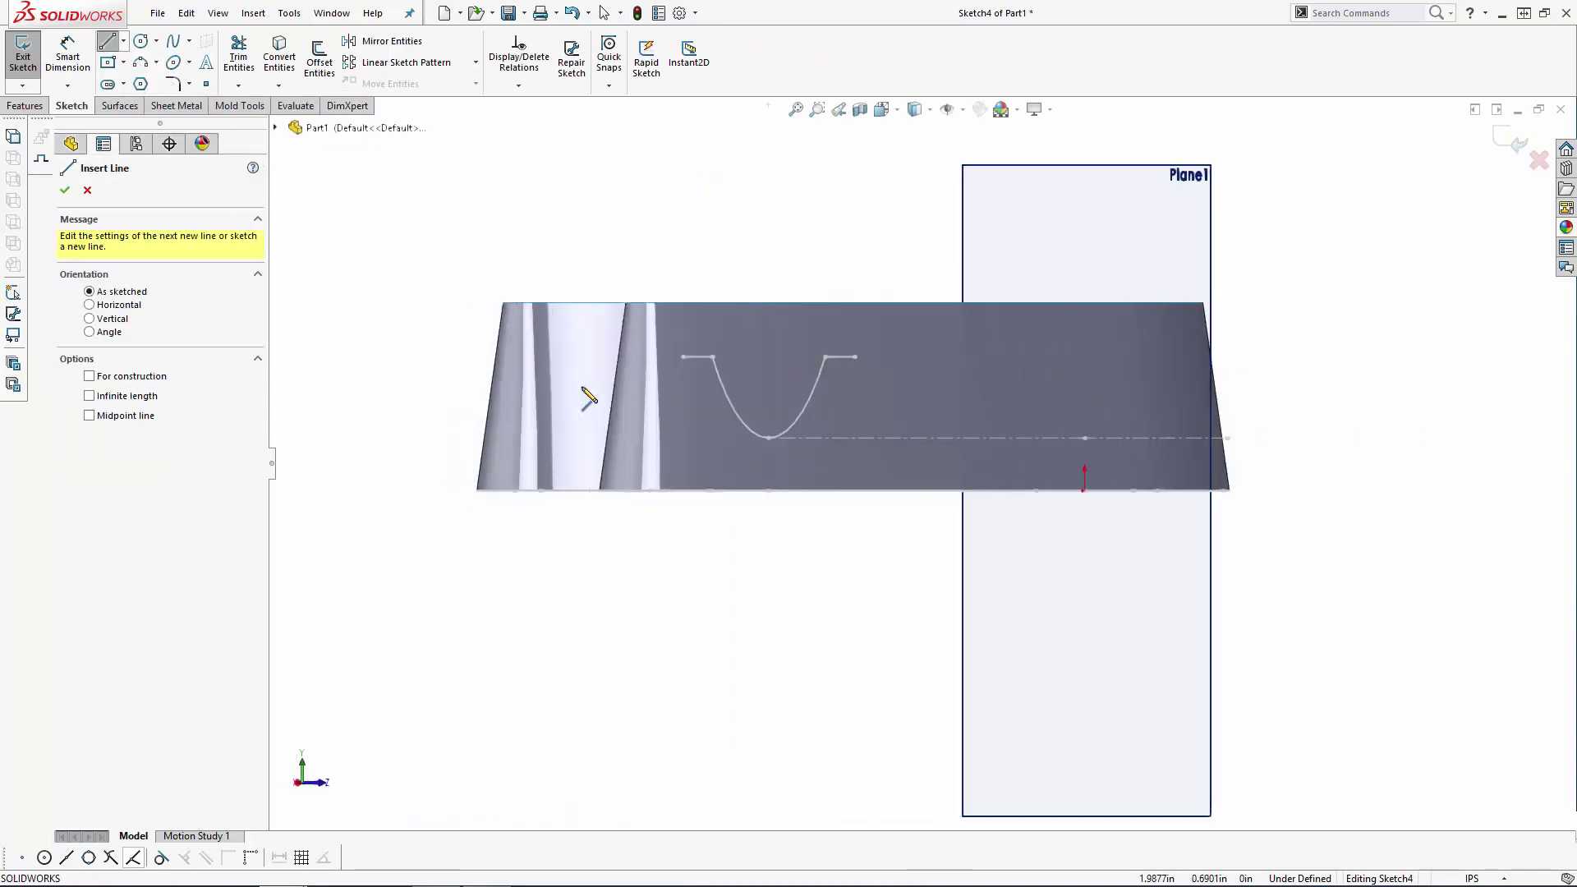
left_click(548, 391)
left_click(554, 394)
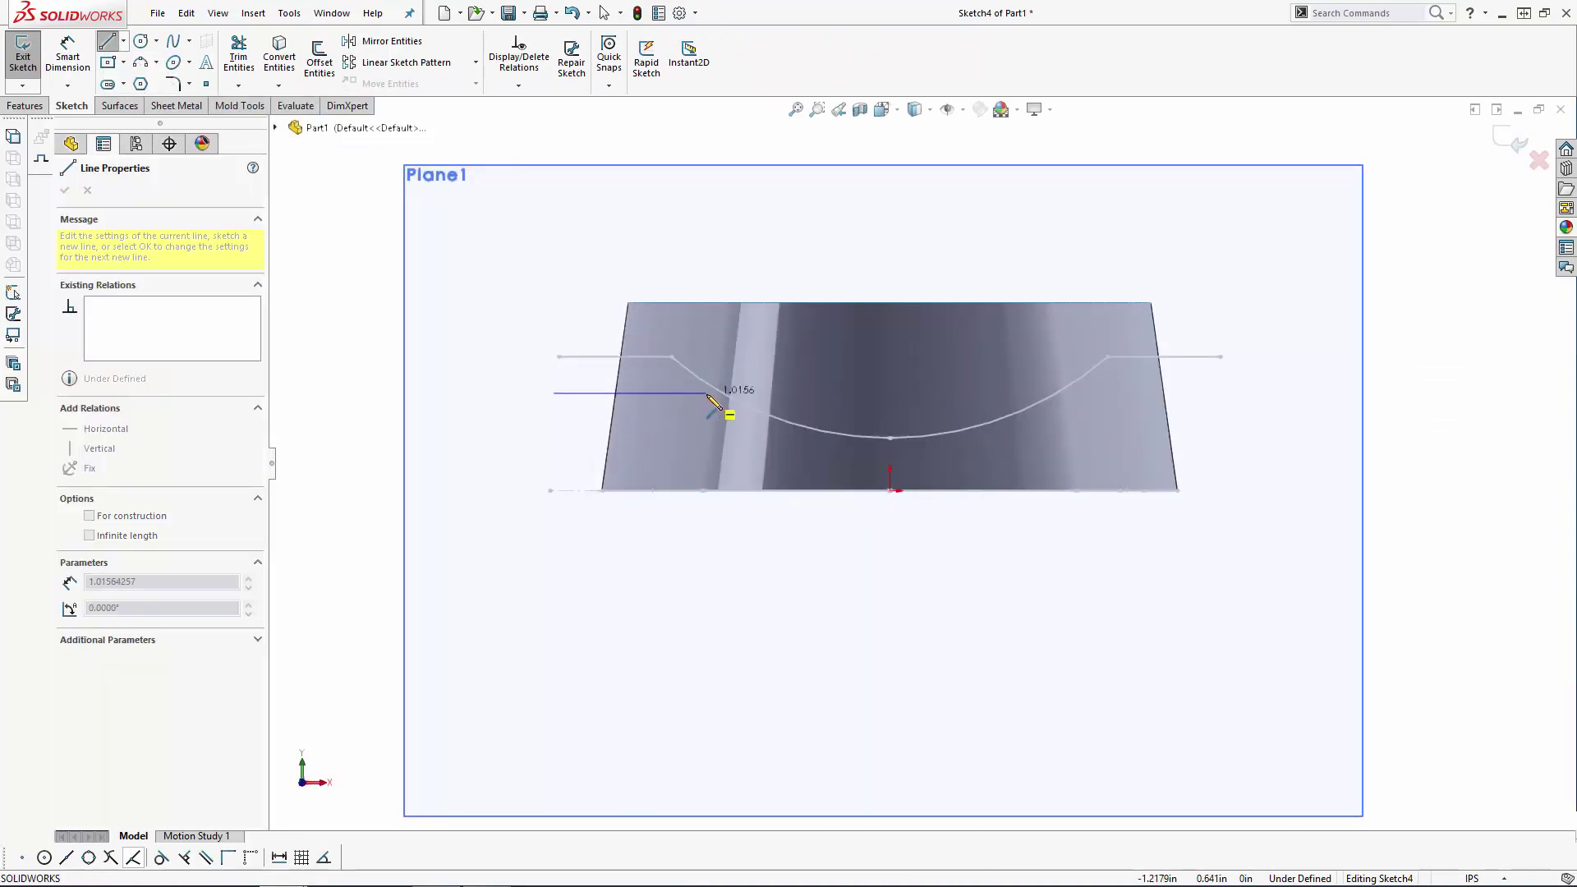
left_click(708, 394)
Step: Draw a downward-bulging three-point arc from the line's inner end to the opposite side at the same height
left_click(140, 62)
left_click(707, 394)
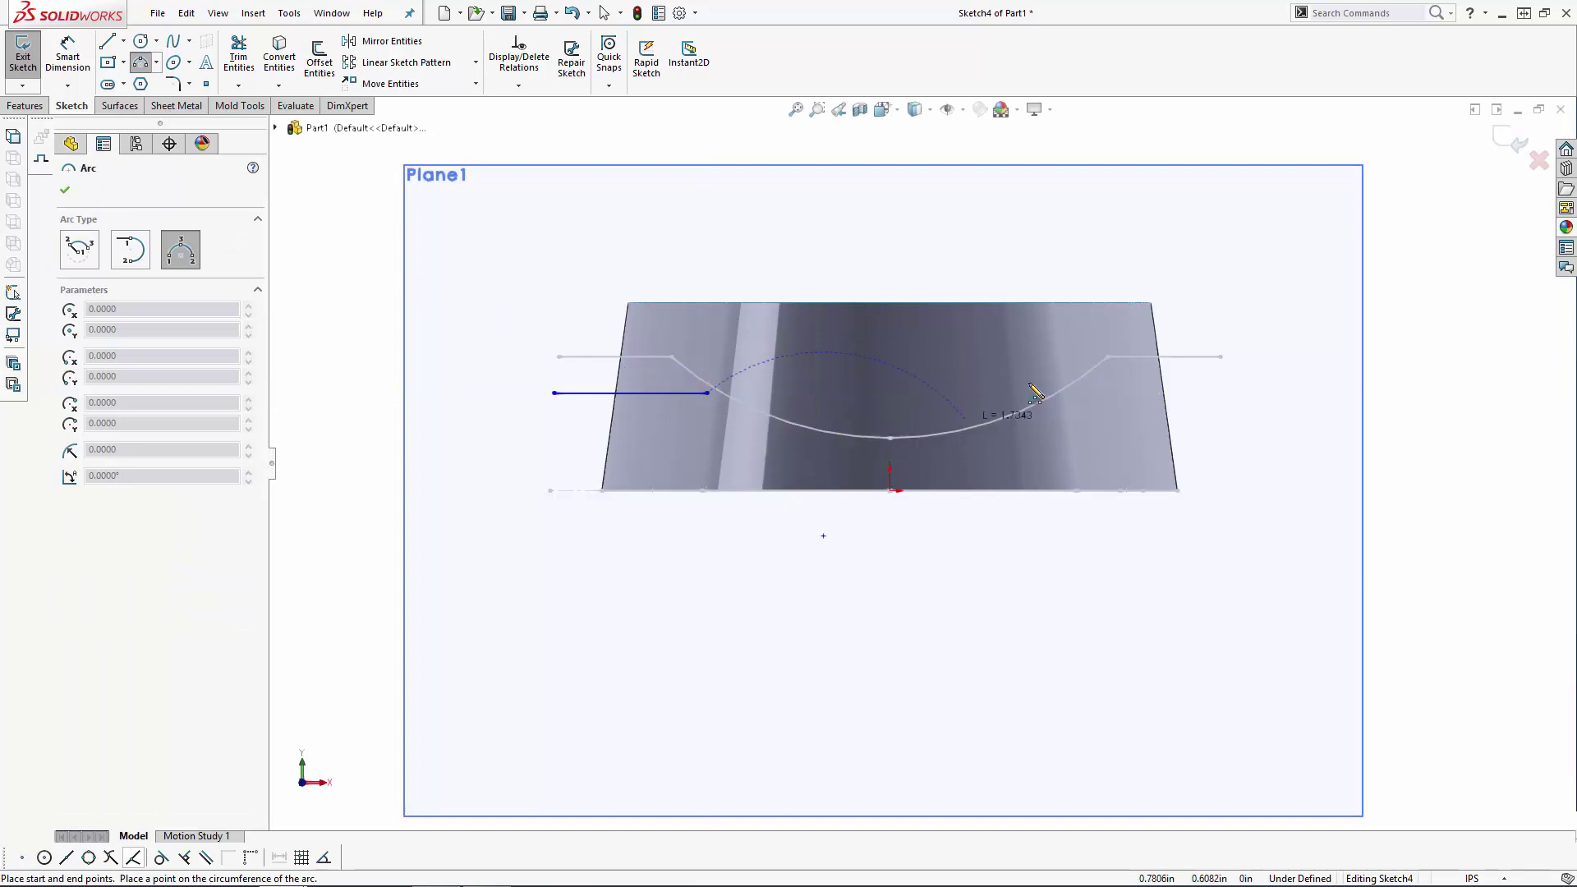
left_click(1102, 393)
left_click(903, 421)
key("Escape")
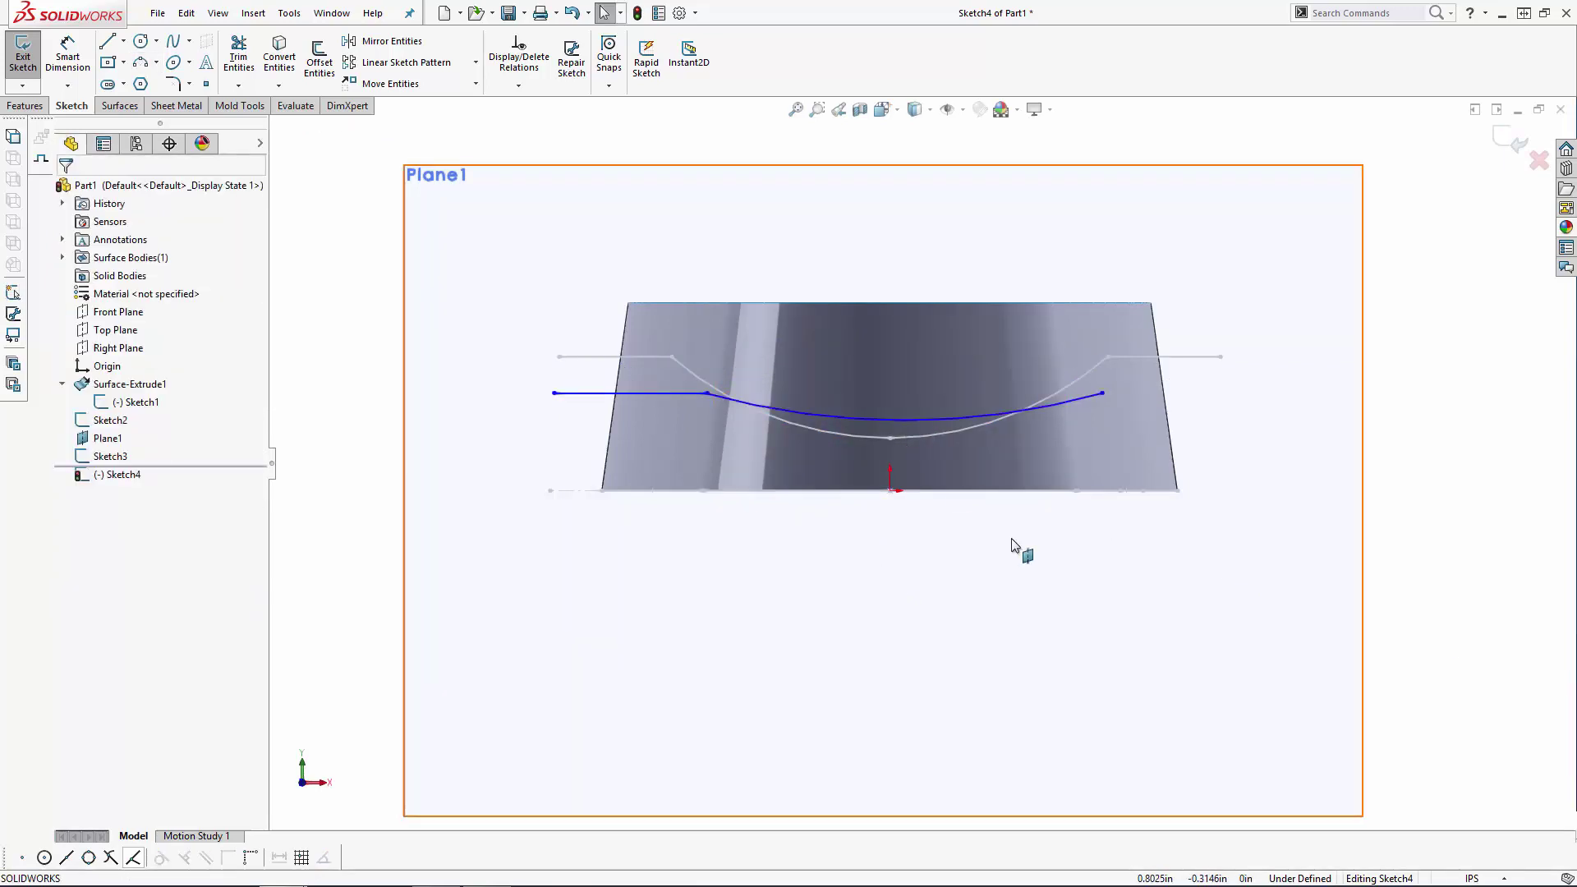
Step: Constrain the arc's midpoint to the nearby endpoint of the raised centerline in Sketch2
middle_click_drag(1012, 546, 1041, 560)
left_click(932, 444)
left_click(945, 427, "ctrl")
left_click(117, 476)
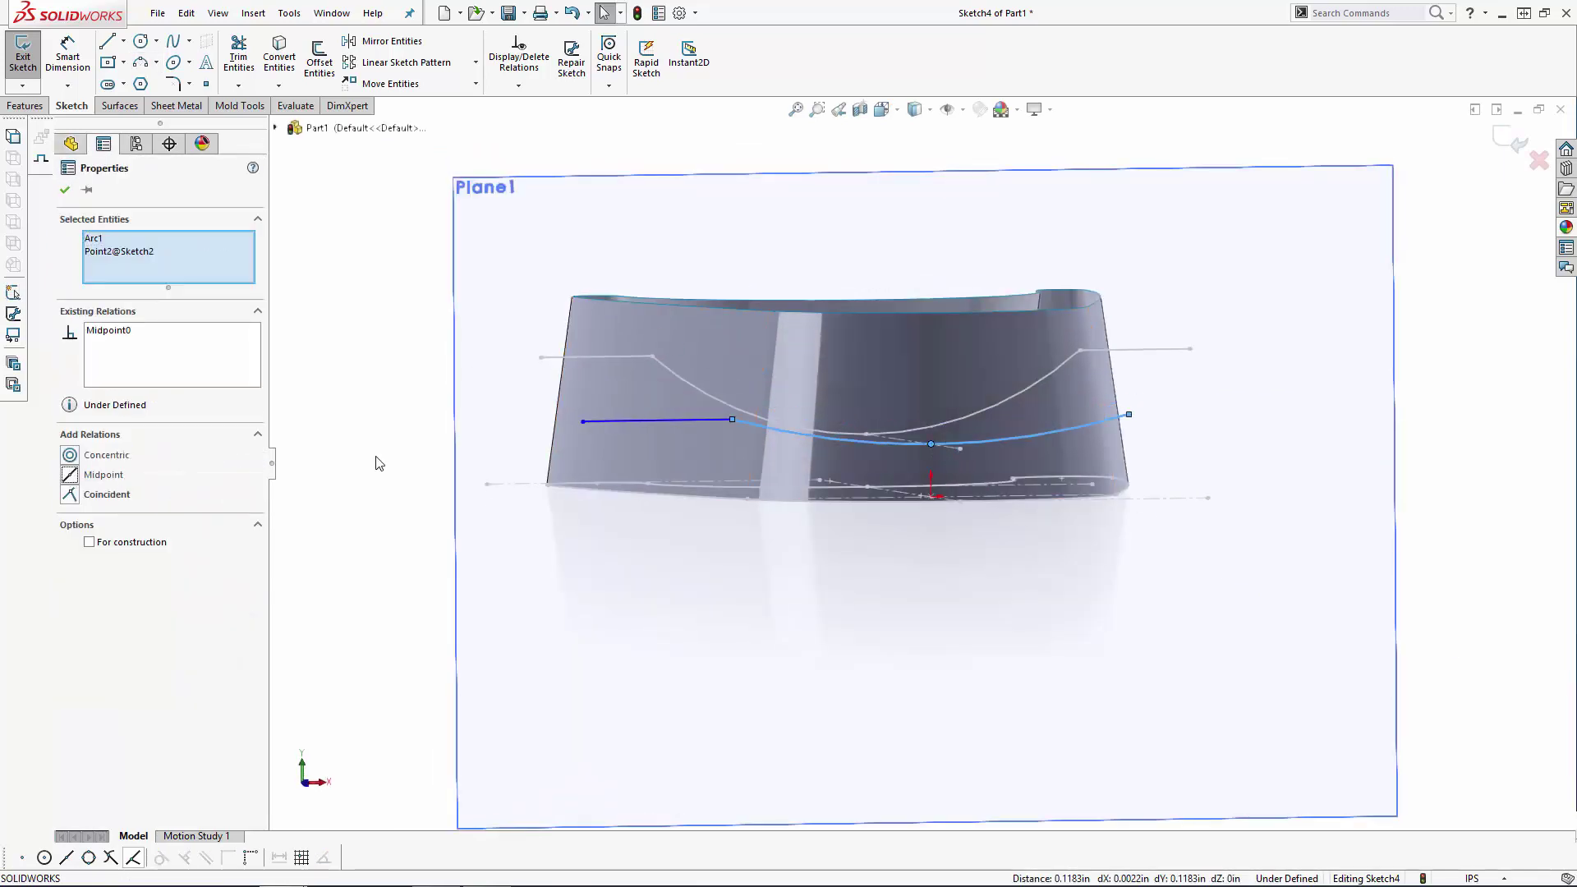
left_click(377, 461)
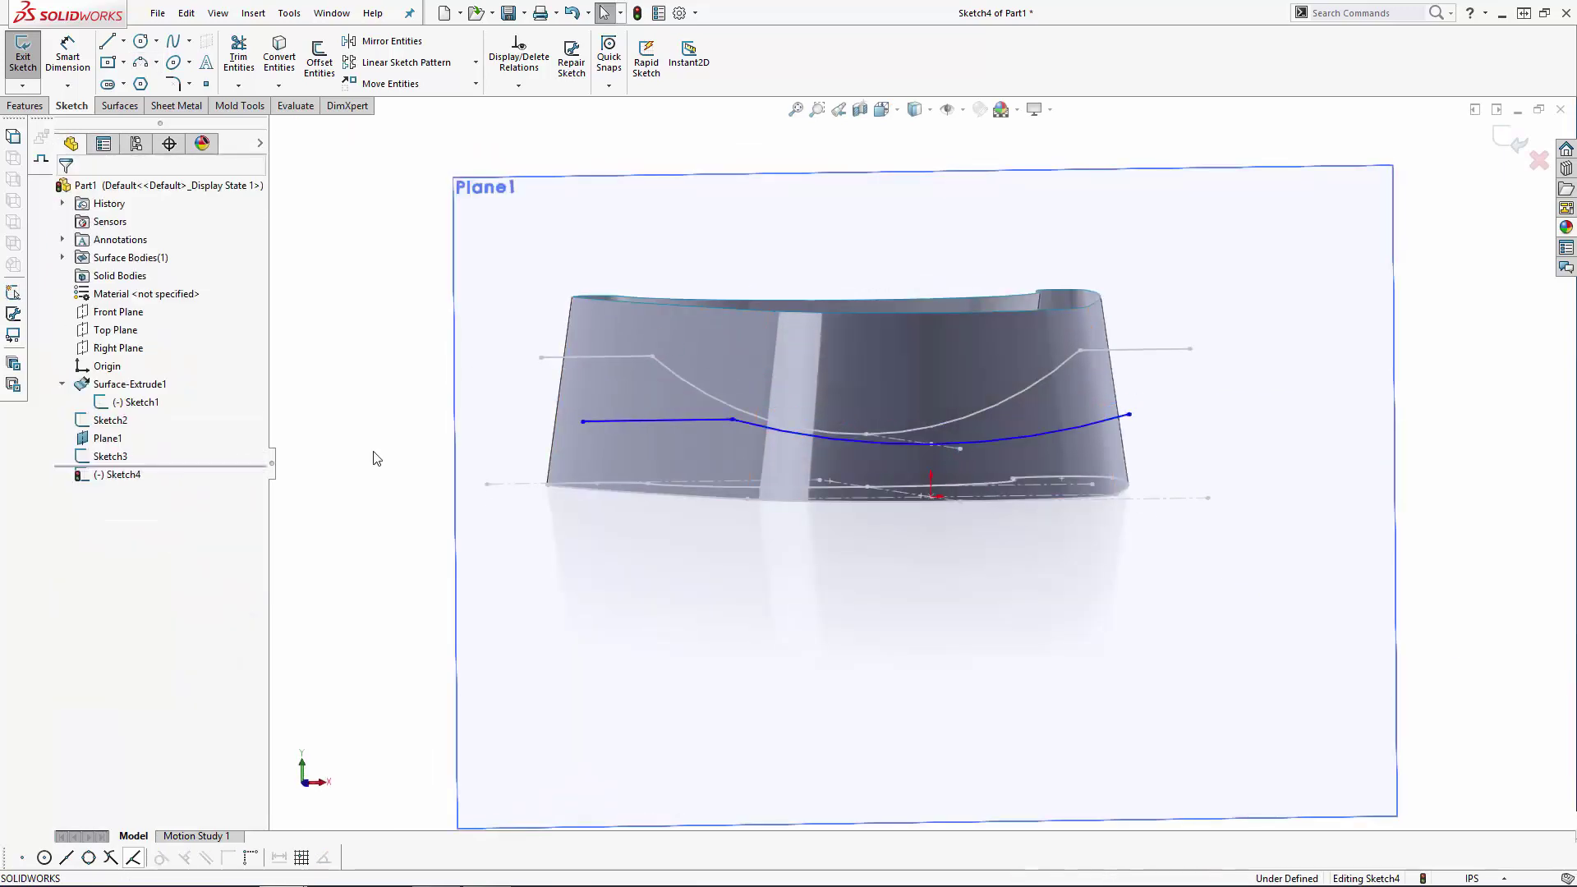
Step: Draw a second horizontal line outward from the arc's free end past the surface's side
left_click(896, 111)
left_click(970, 138)
scroll(902, 397, "down", 2)
left_click(107, 41)
left_click(1185, 395)
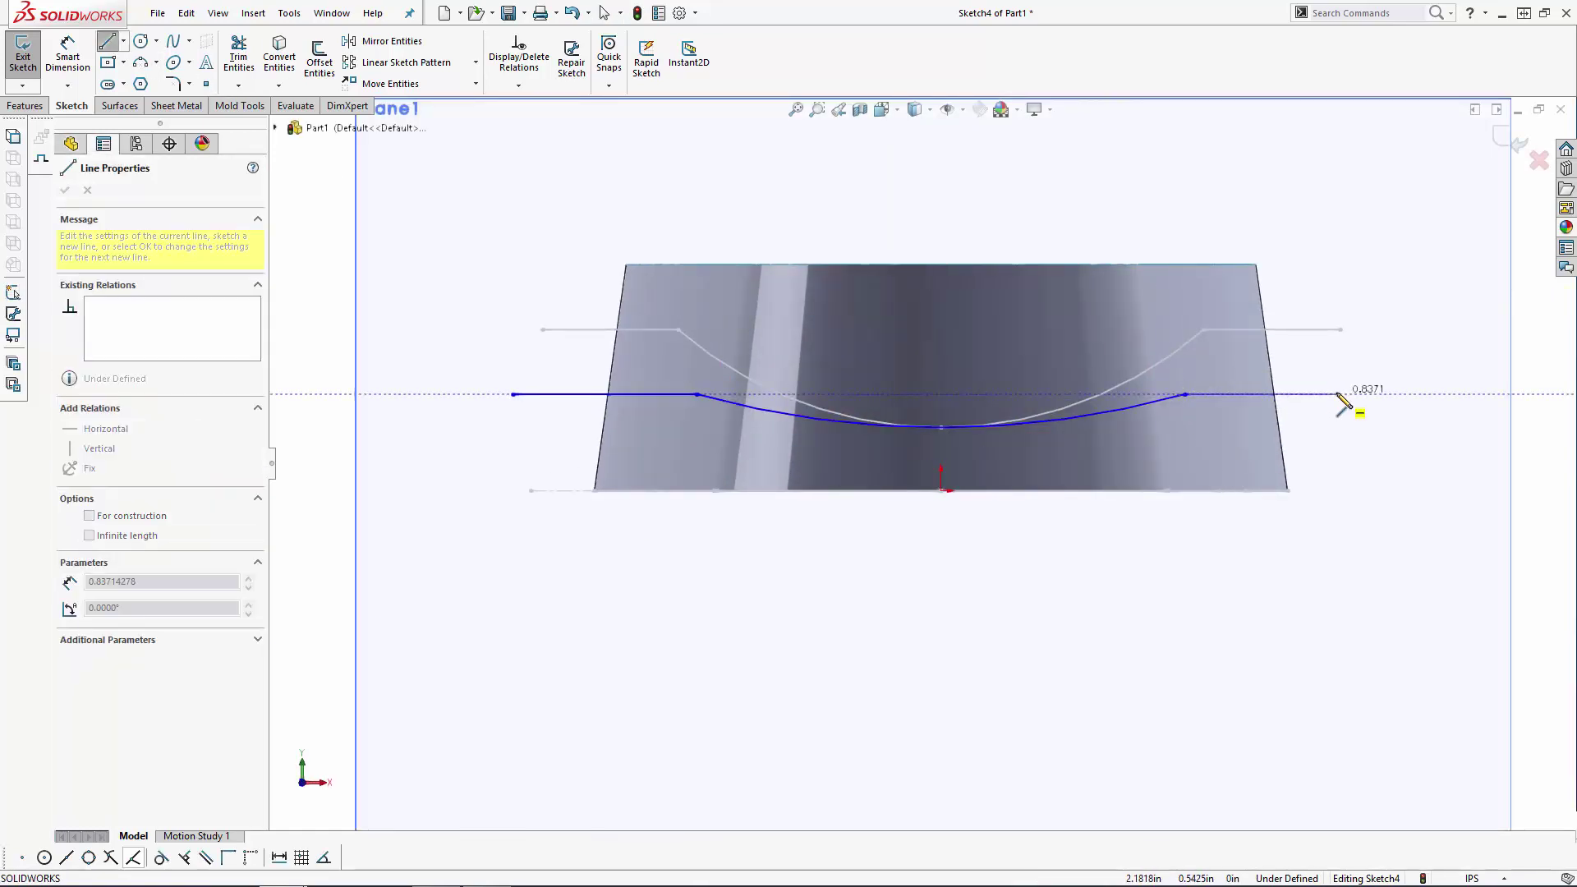
left_click(1337, 396)
key("Escape")
Step: Make the two horizontal lines collinear and equal in length
left_click(1324, 395)
left_click(605, 395, "ctrl")
left_click(77, 494)
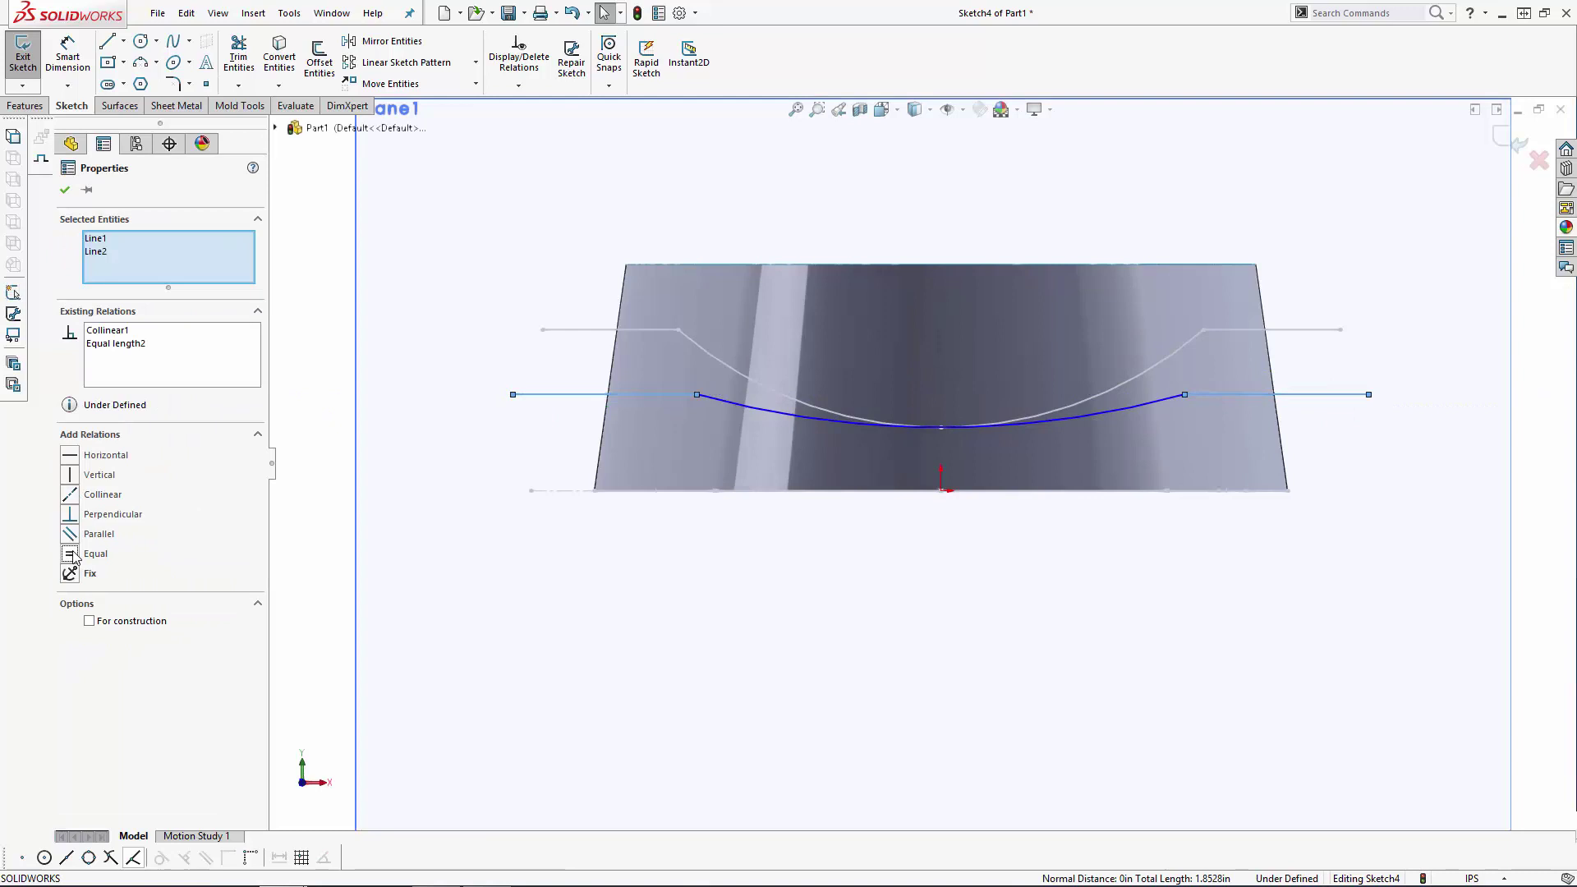
key("Escape")
Step: Dimension the first horizontal line's length to 0.75 in
left_click(67, 57)
left_click(599, 396)
left_click(587, 284)
type("0.")
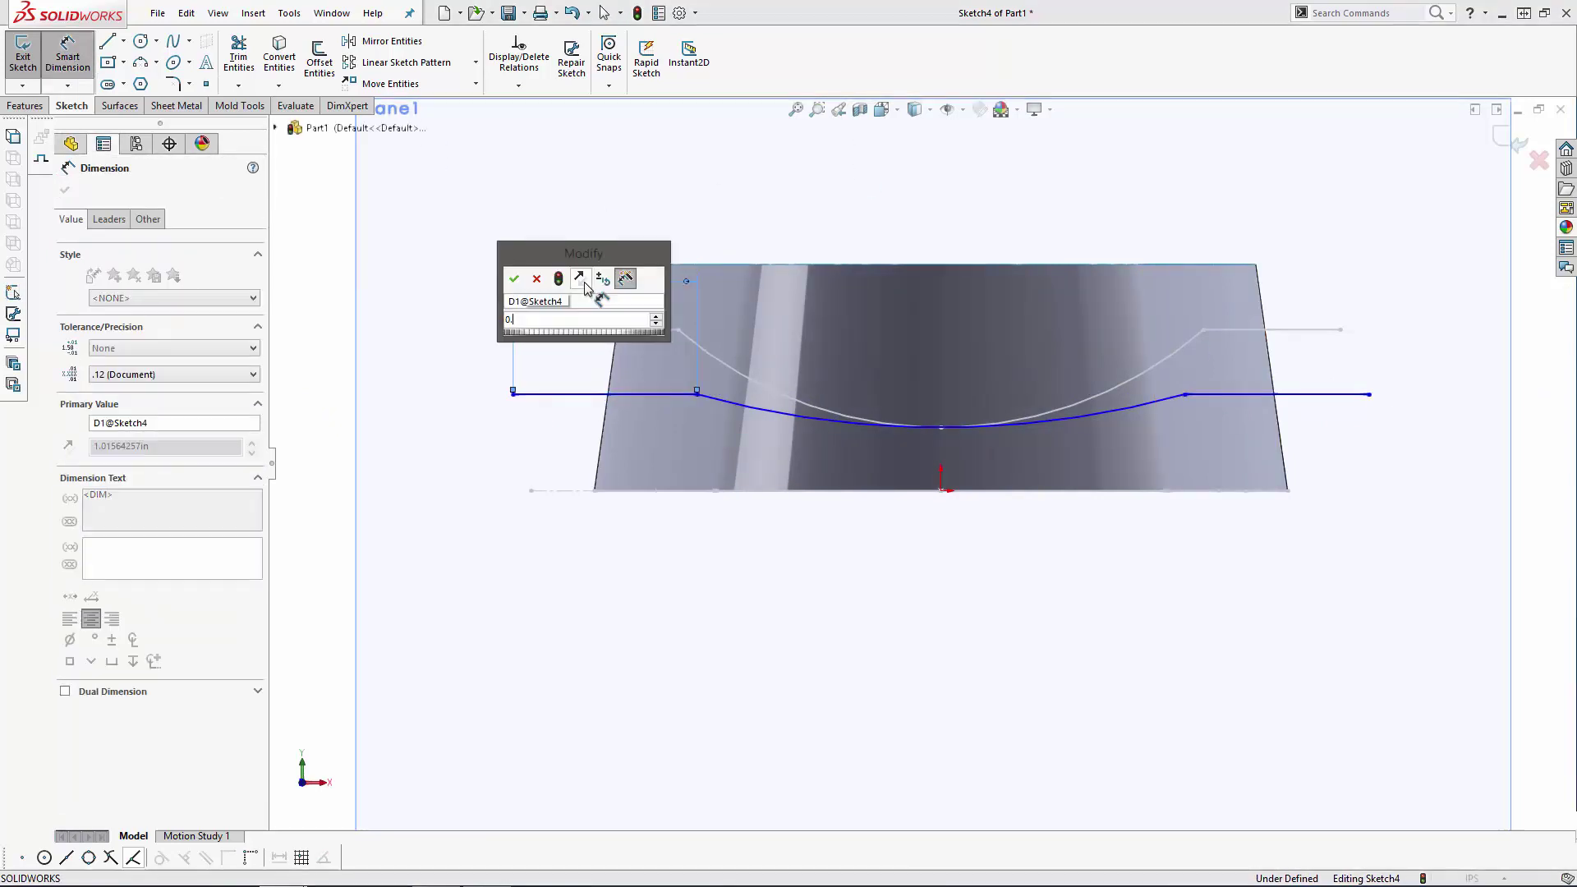
type("75")
key("Return")
key("Escape")
Step: Make the point joining the first line and the arc coincident with the slanted surface edge beside it
left_click(724, 431)
left_click(696, 394, "ctrl")
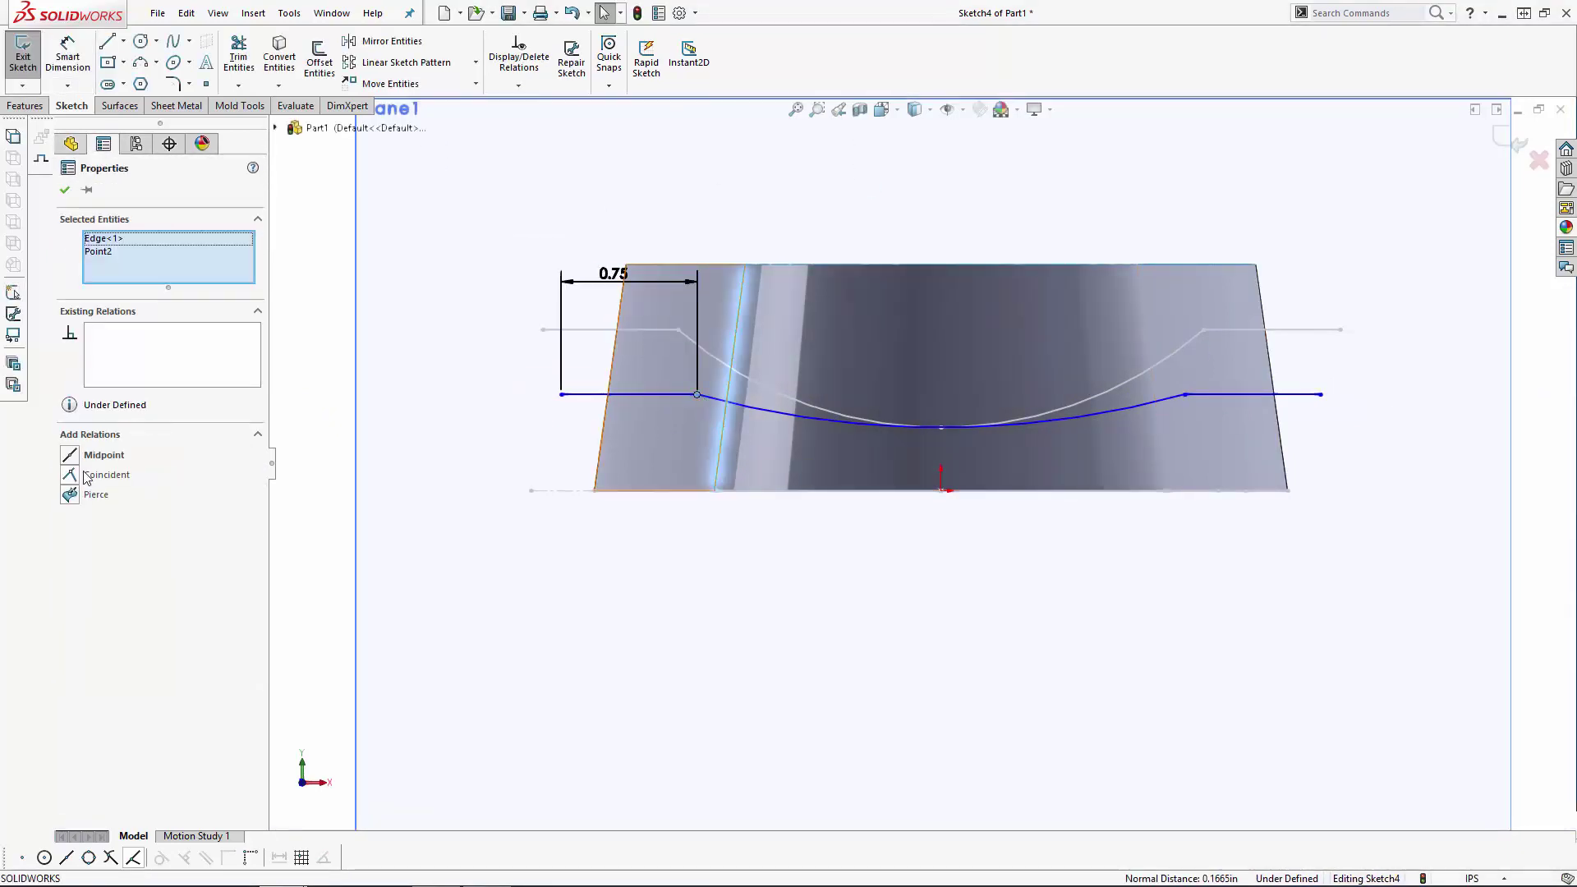
left_click(85, 476)
left_click(1155, 176)
Step: Dimension the horizontal line's height above the origin to 0.68 in and exit the sketch
key("d")
left_click(941, 490)
left_click(644, 402)
left_click(553, 445)
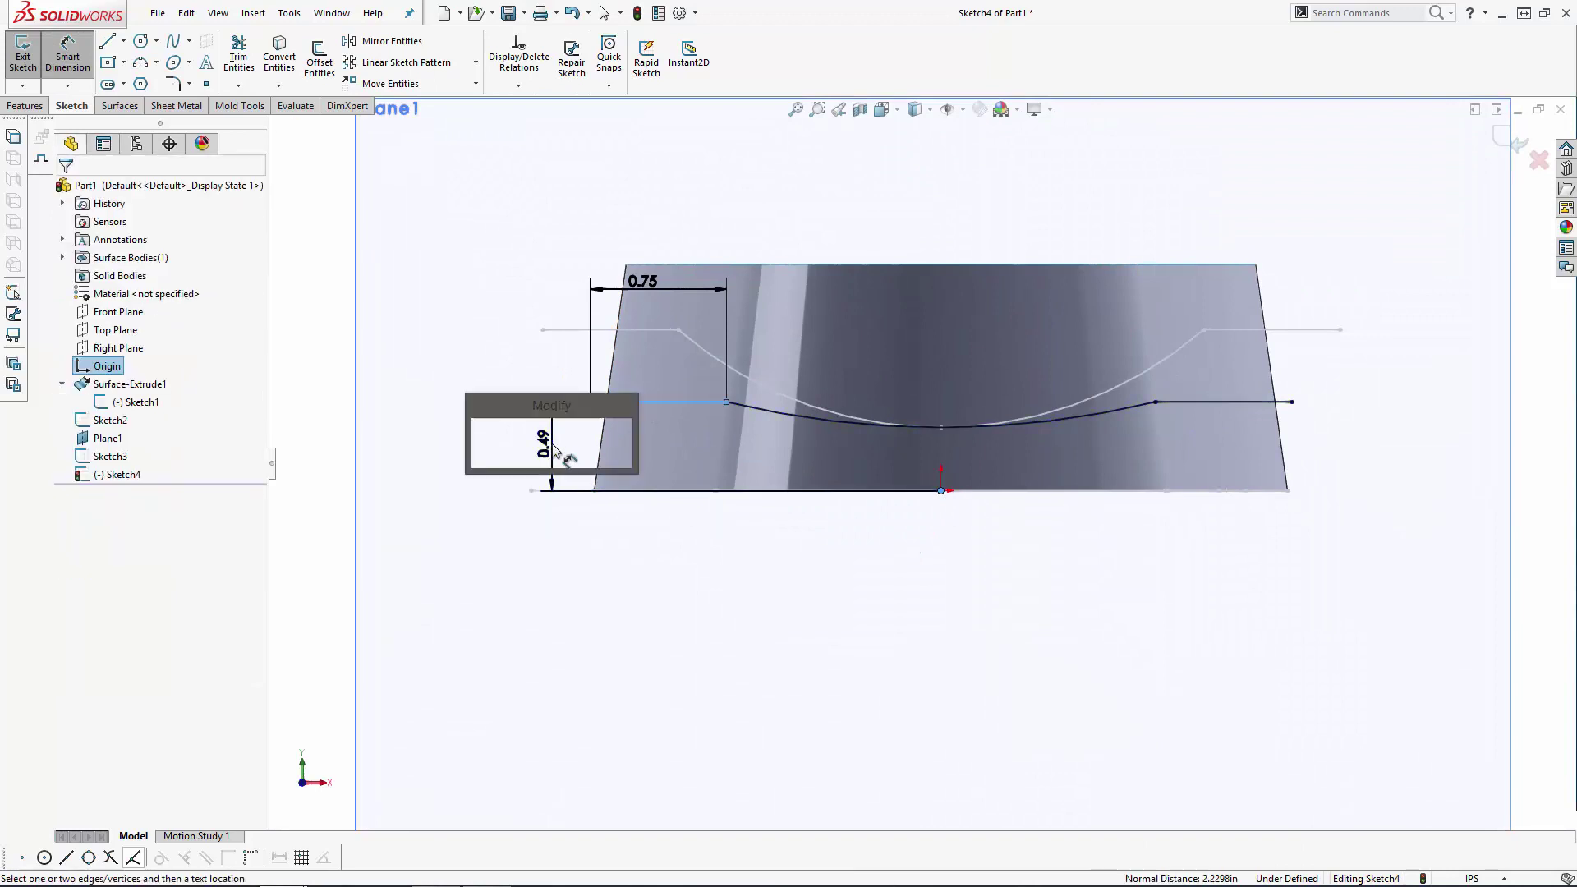
type("0.68")
key("Return")
key("Escape")
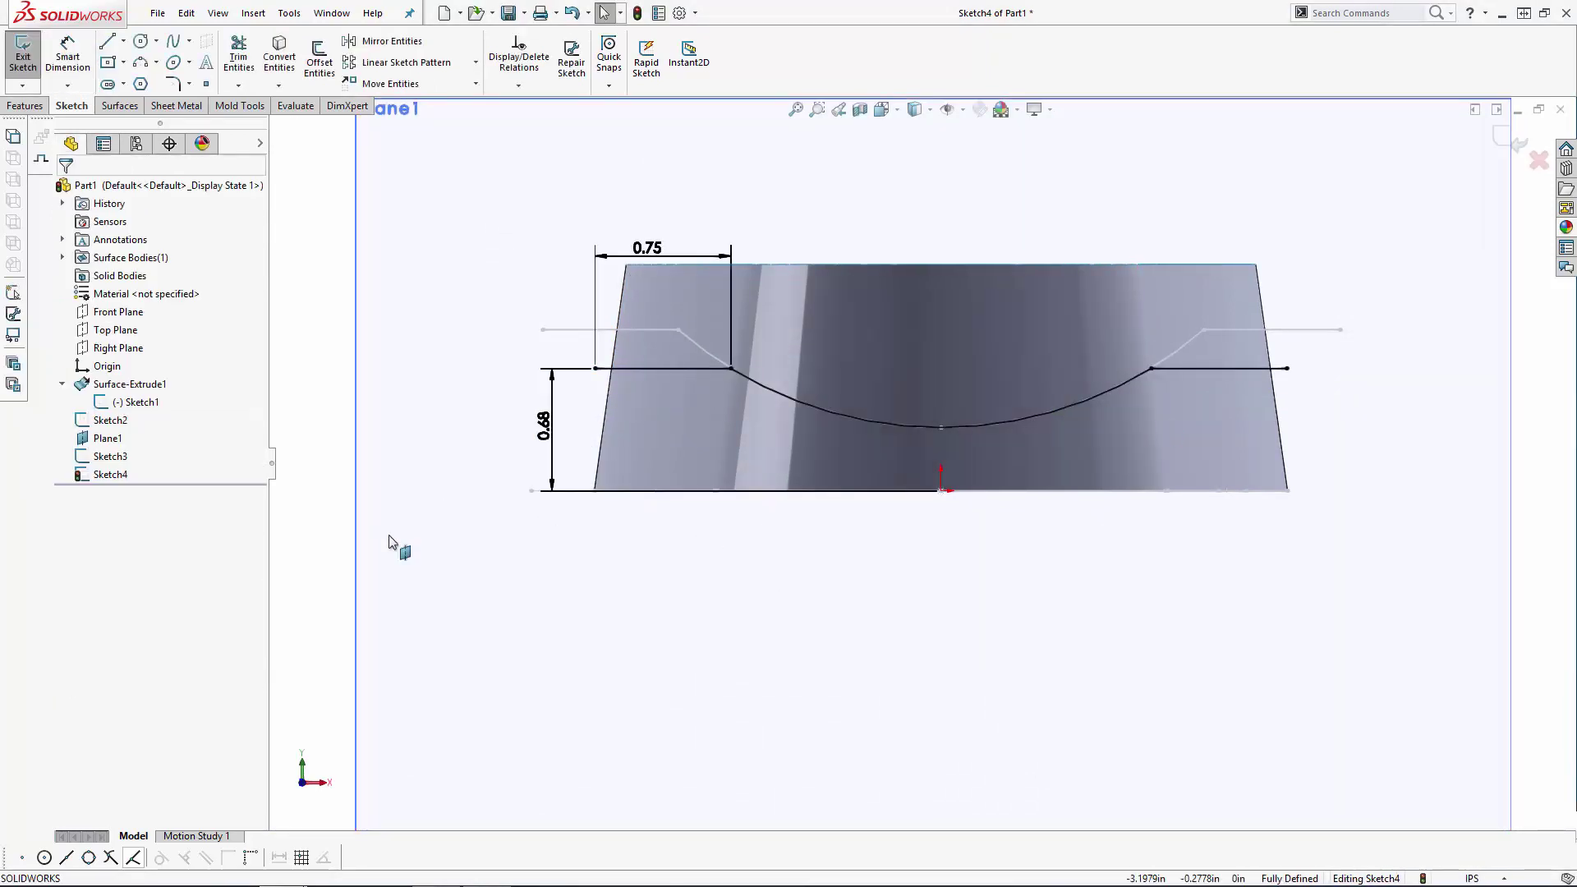
left_click(1499, 141)
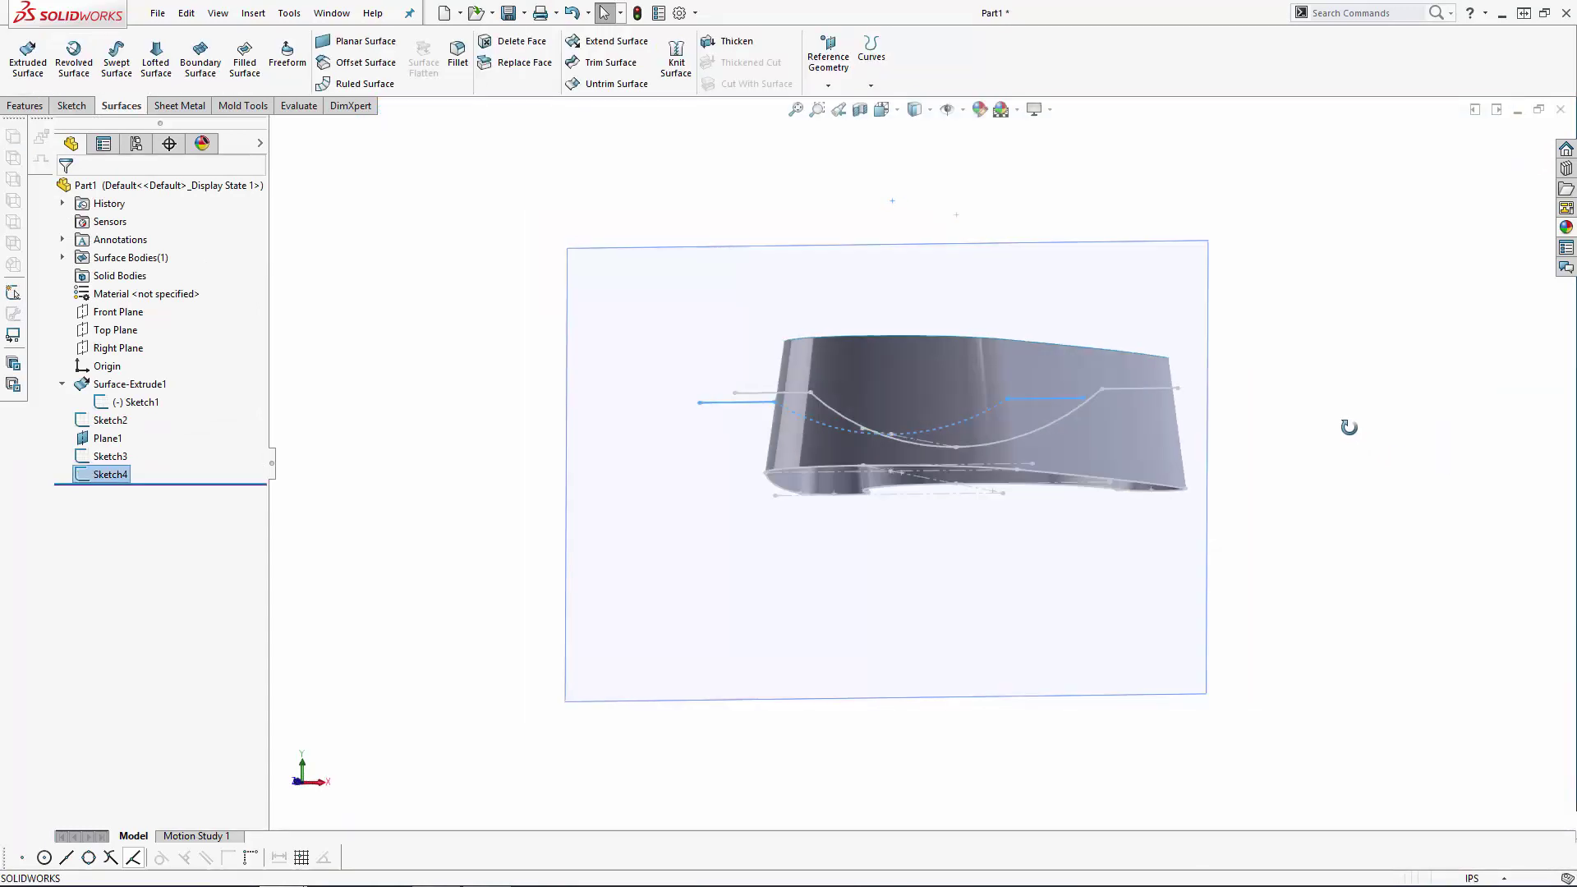
Step: Hide Plane1 and start a sketch on the Right Plane
left_click(1037, 590)
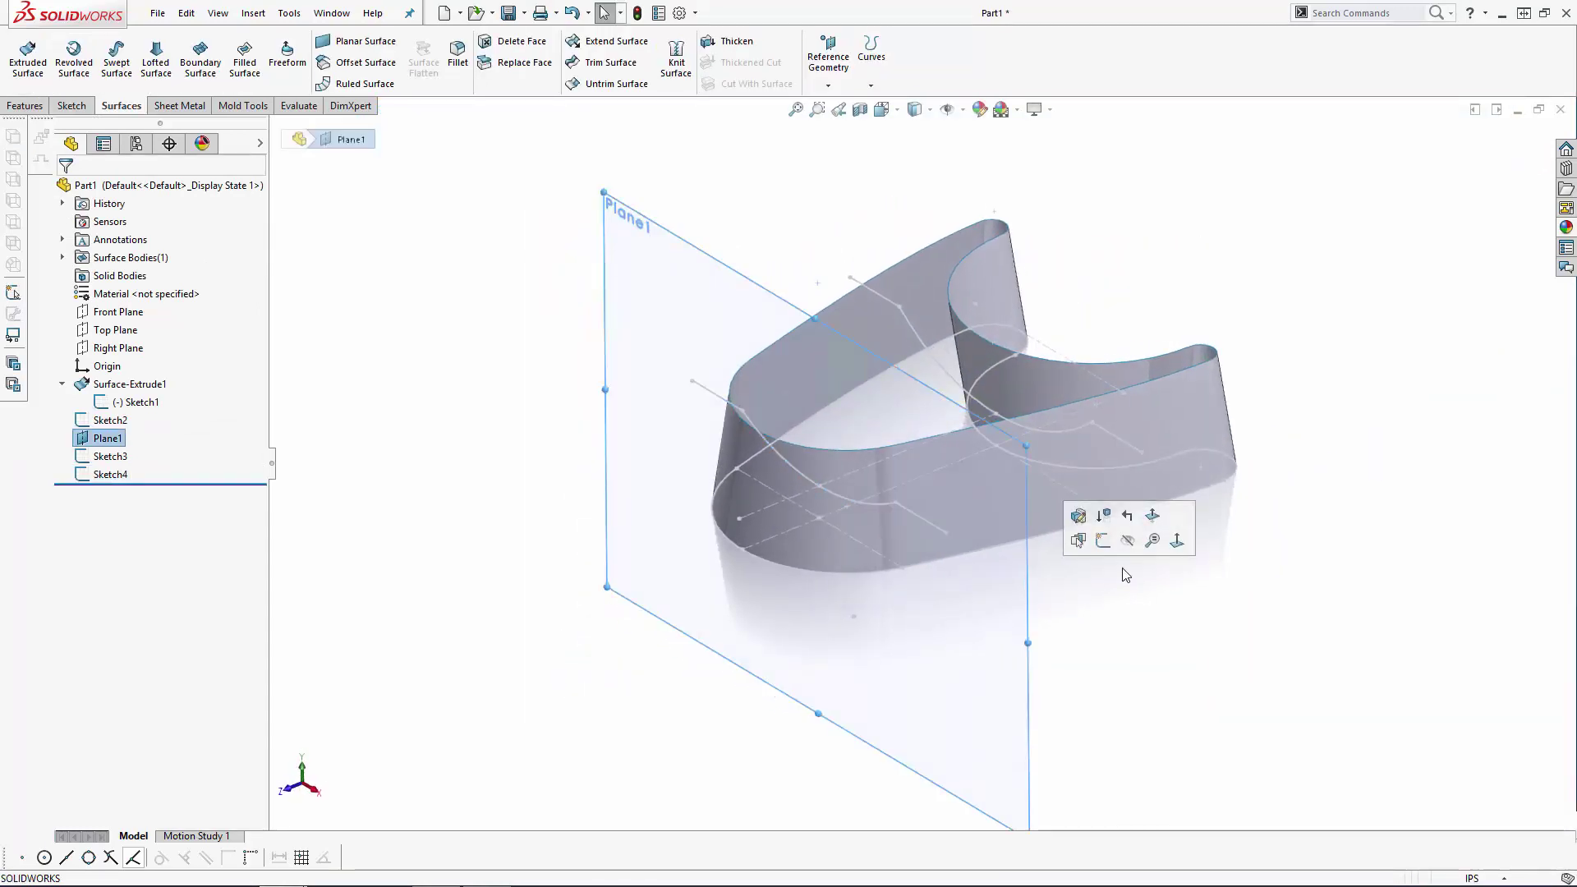
left_click(1099, 516)
left_click(116, 331)
left_click(116, 347)
left_click(132, 330)
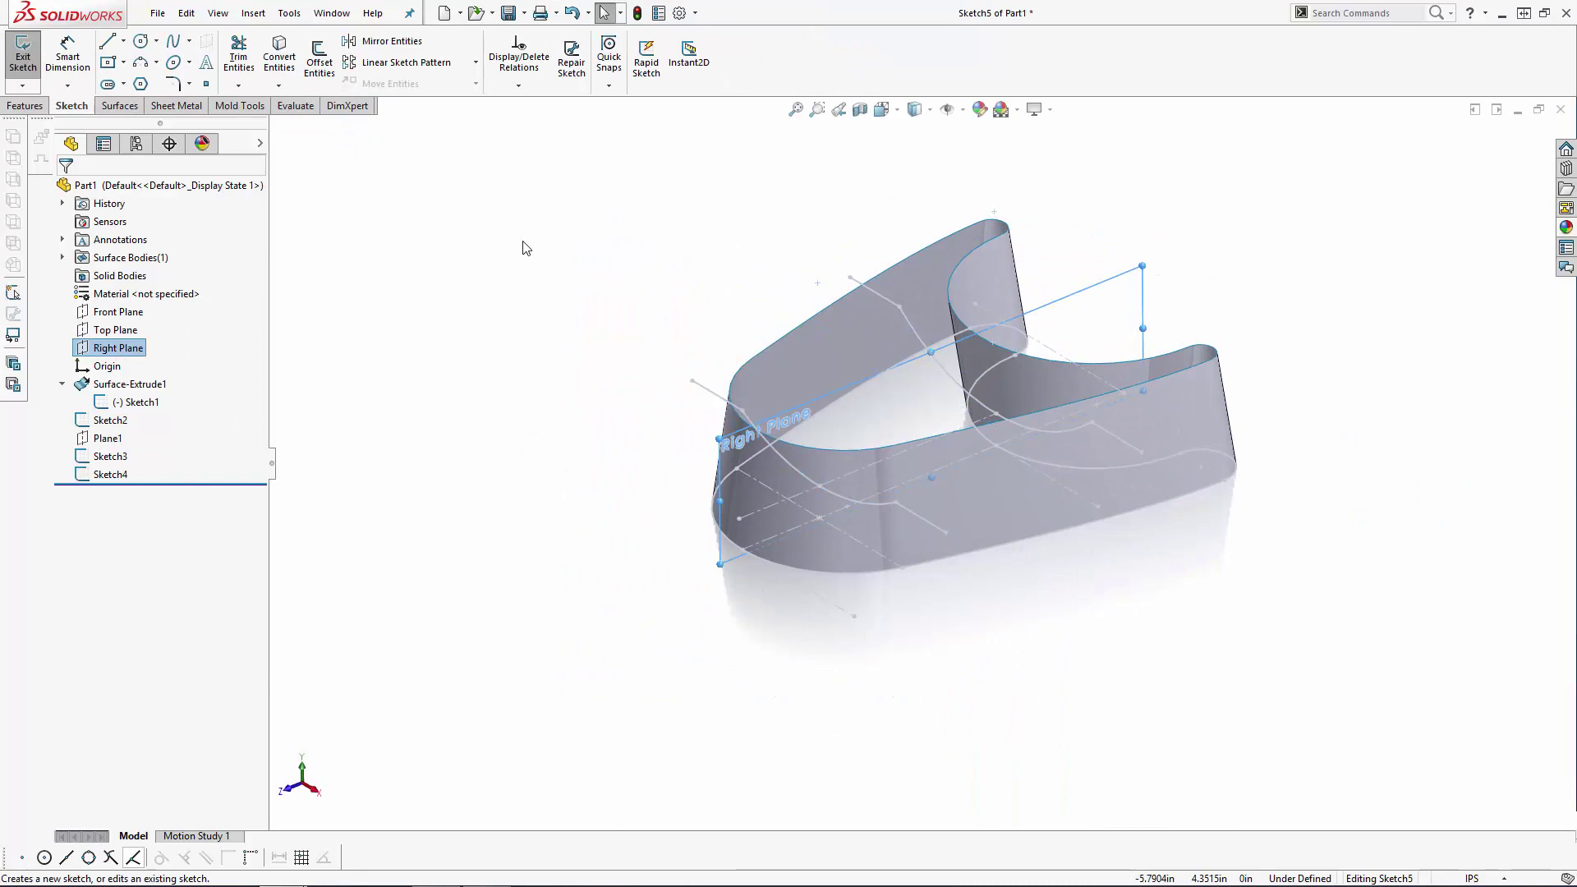
Step: Draw three connected rising lines along the surface's length, passing through the arc ends of both section sketches
left_click(107, 41)
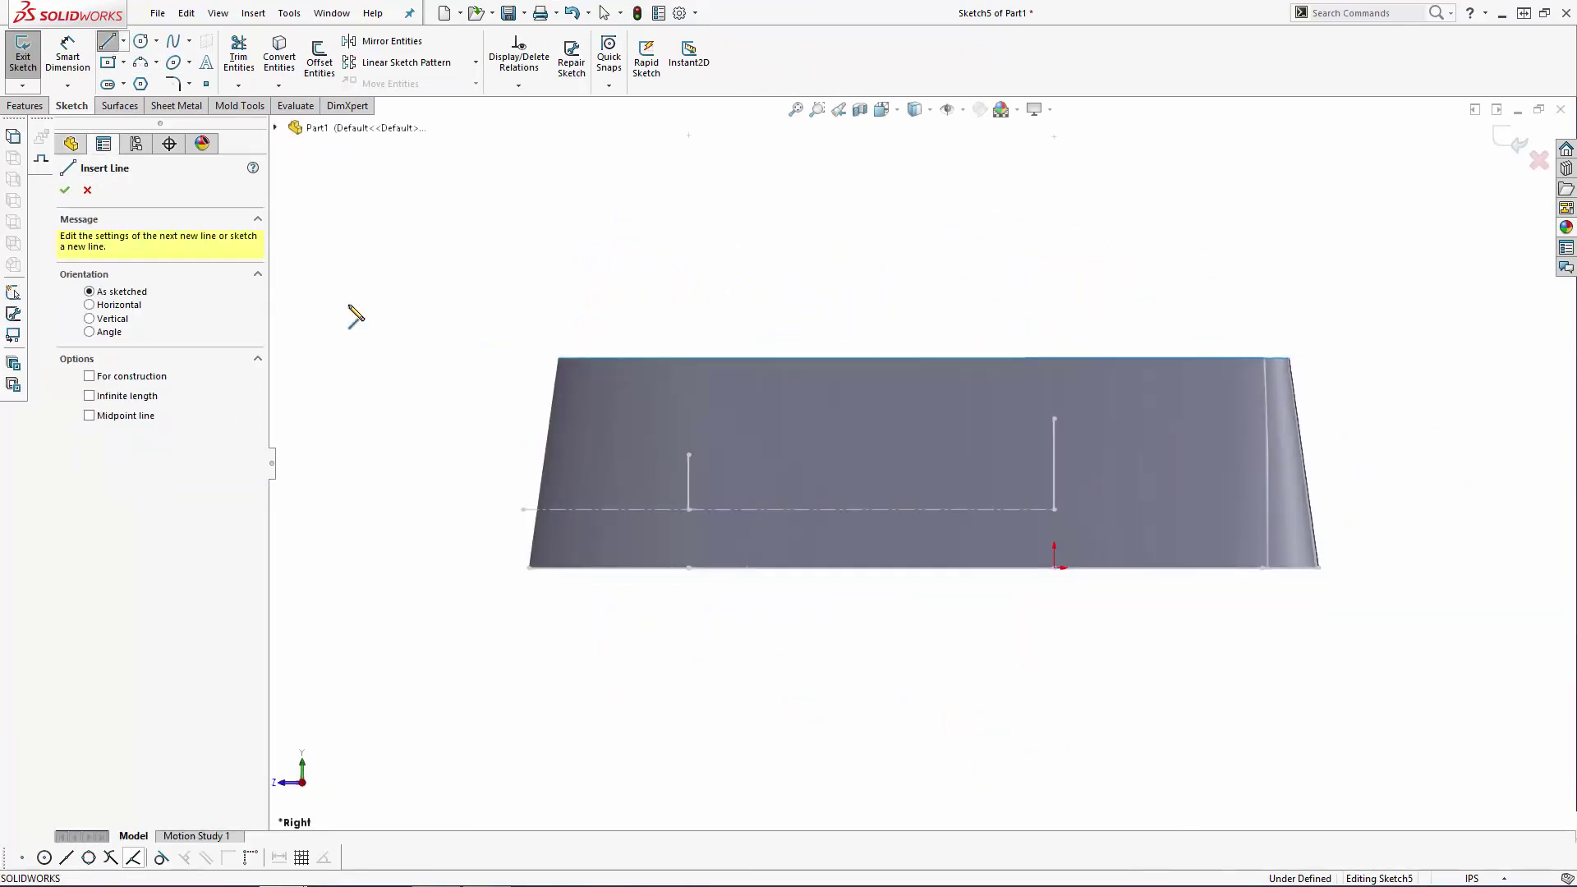
left_click(688, 455)
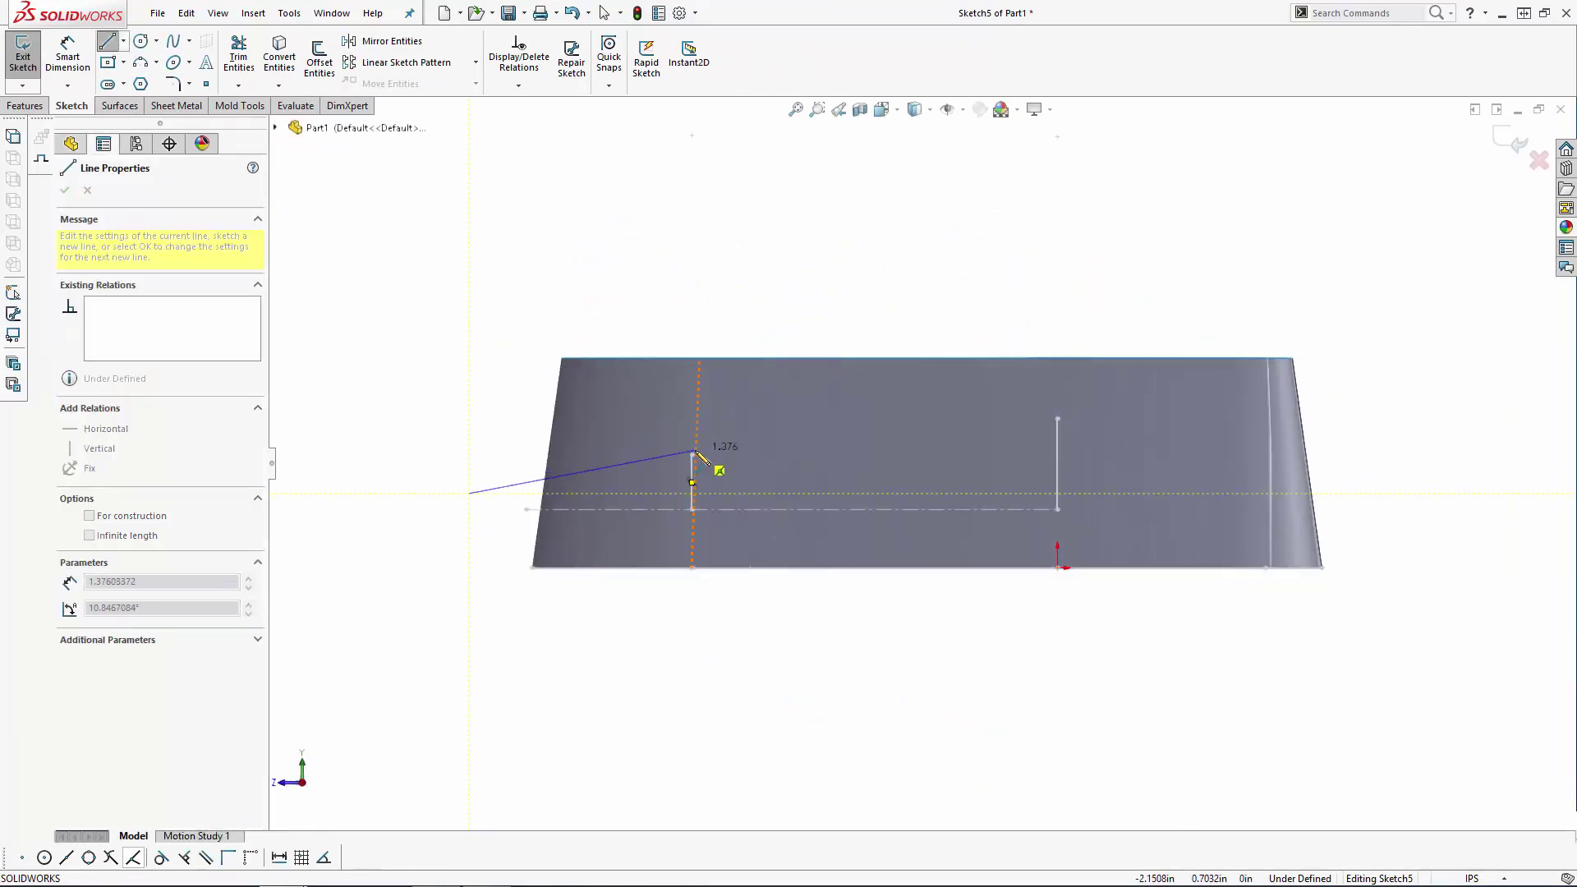
left_click(693, 454)
left_click(1057, 419)
left_click(1298, 395)
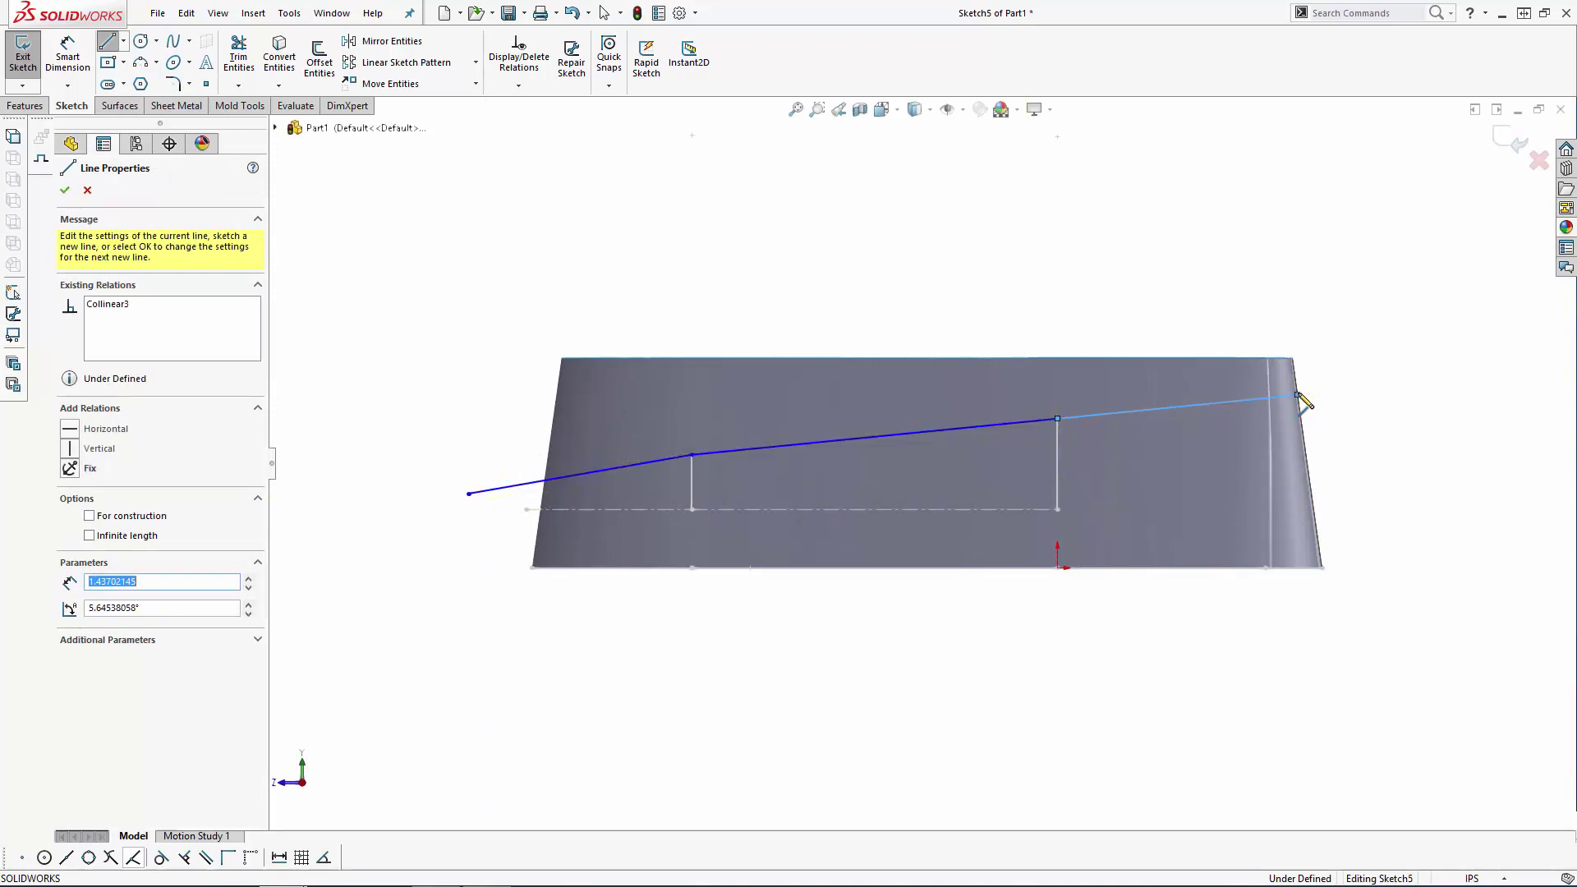
key("Escape")
Step: Make the three connected lines collinear
left_click(1191, 406)
left_click(897, 435, "ctrl")
left_click(660, 460, "ctrl")
left_click(115, 493)
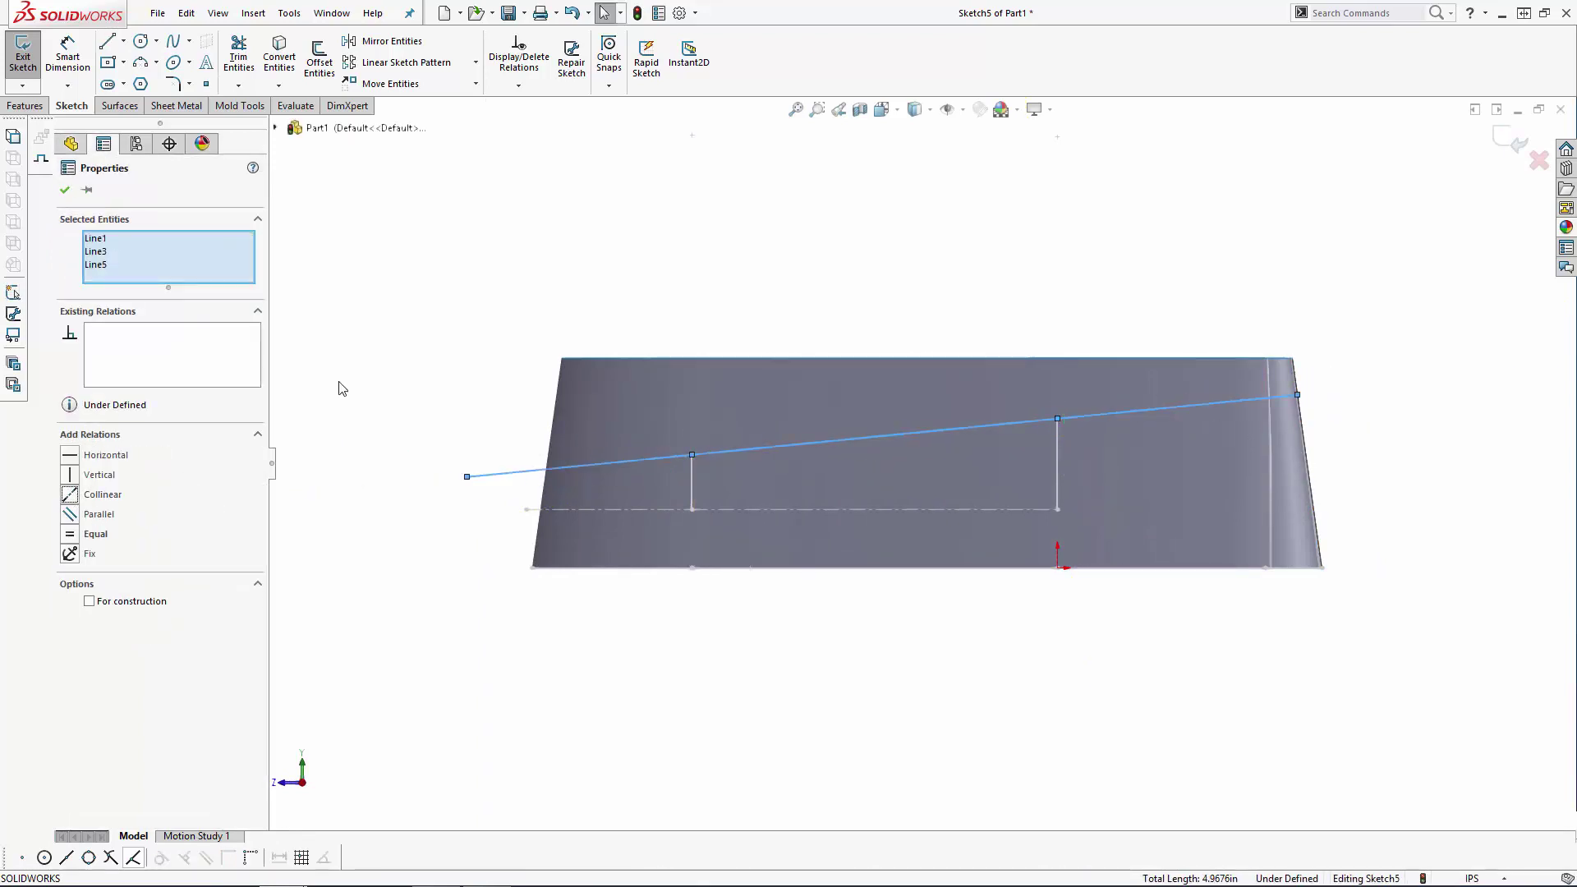
left_click(420, 307)
Step: Make the first inner vertex of the line chain coincident with the arc endpoint of Sketch4
middle_click_drag(565, 296, 666, 370)
left_click(781, 513)
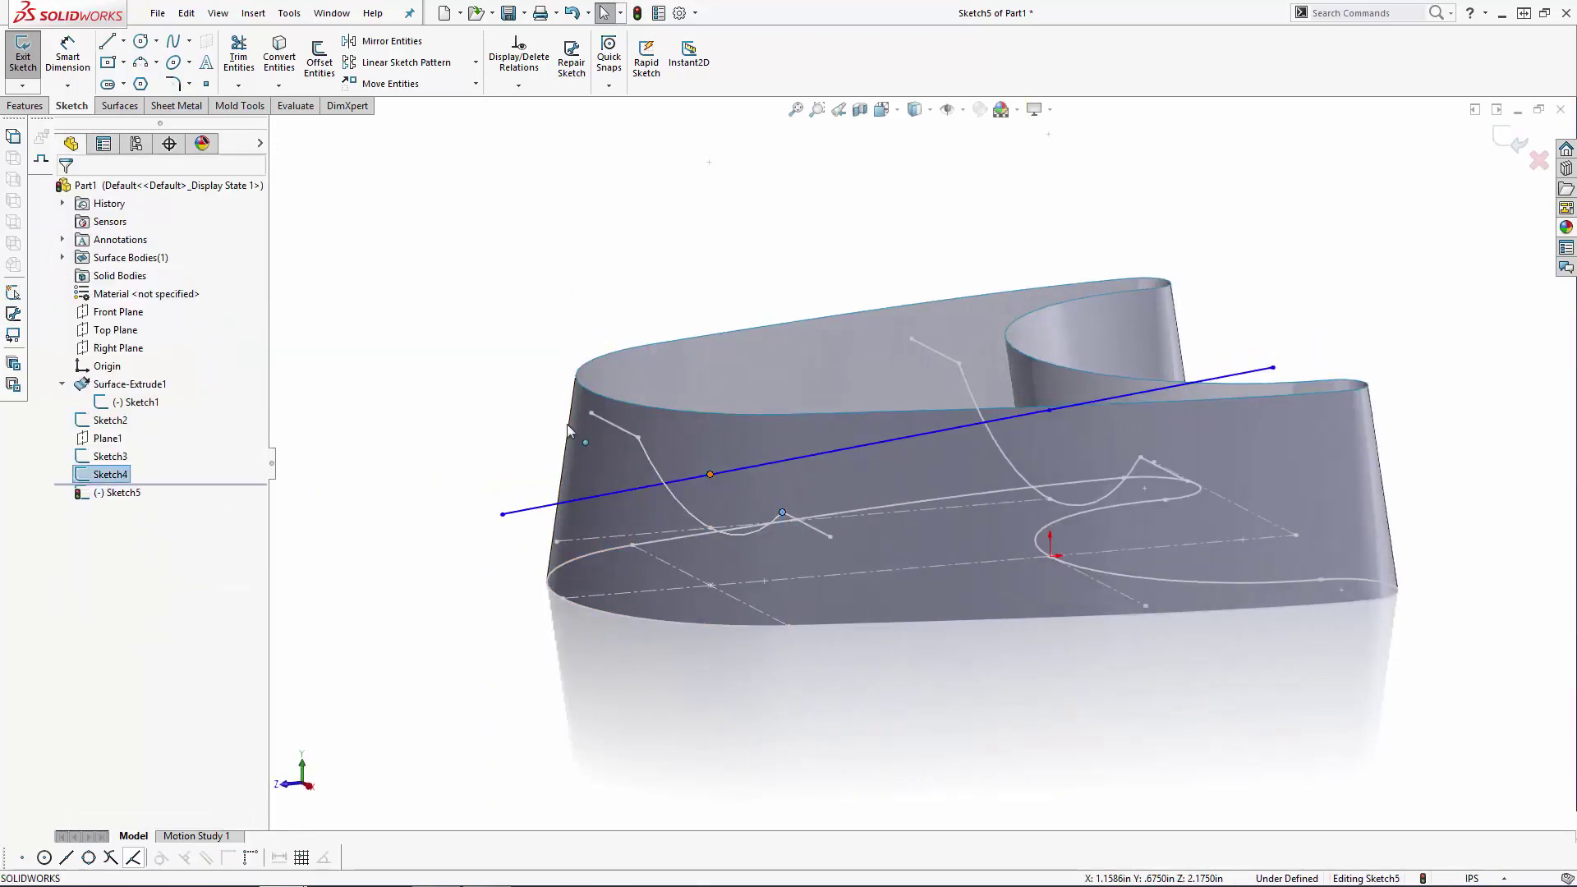
left_click(710, 474, "ctrl")
left_click(77, 497)
left_click(415, 329)
Step: Make the second inner vertex coincident with the arc endpoint of Sketch3 and exit the sketch
left_click(1049, 410)
left_click(1140, 458, "ctrl")
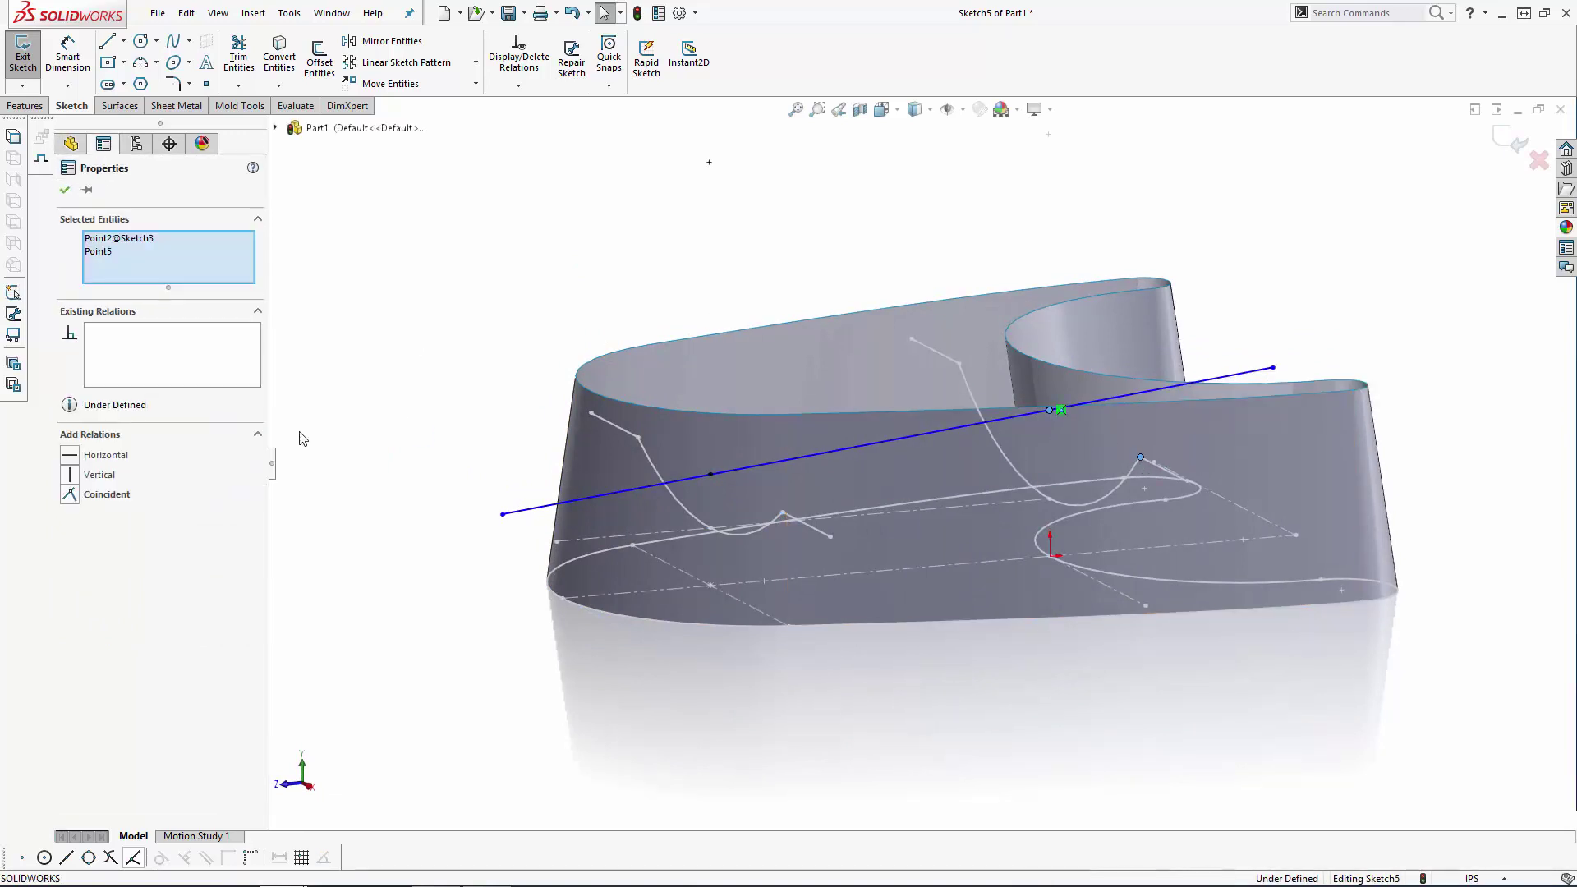
left_click(368, 429)
middle_click_drag(369, 429, 462, 366)
left_click(1510, 138)
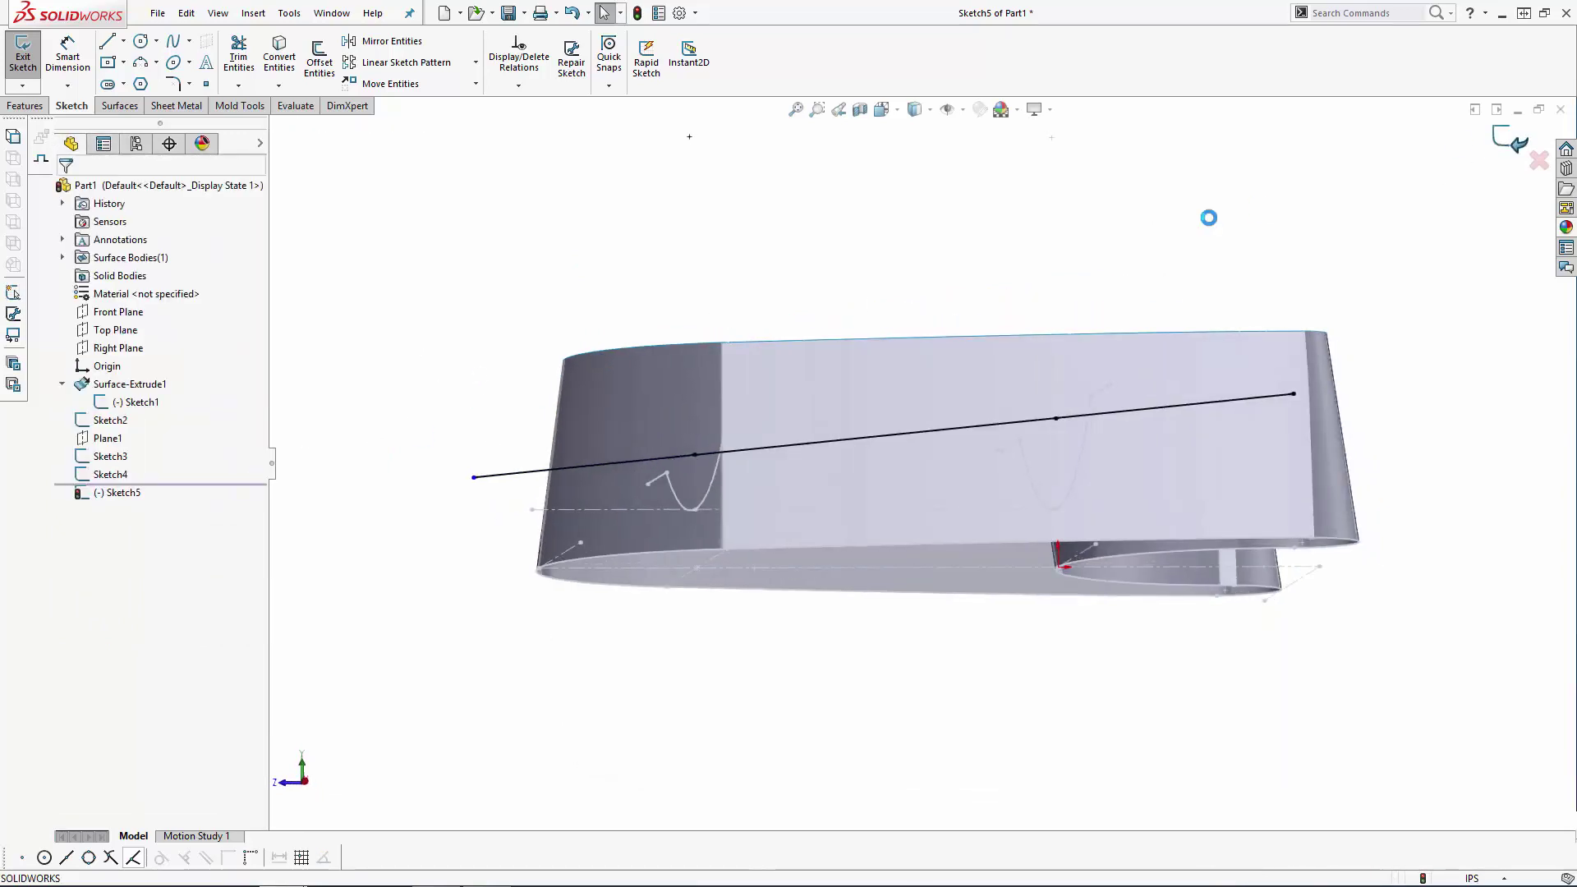
Step: Create a reference plane parallel to the Front Plane through the line chain's free end near the two arms
mouse_move(1208, 219)
middle_mouse_down()
mouse_move(1183, 331)
mouse_move(1191, 306)
middle_mouse_up()
left_click(1227, 202)
left_click(828, 85)
left_click(861, 152)
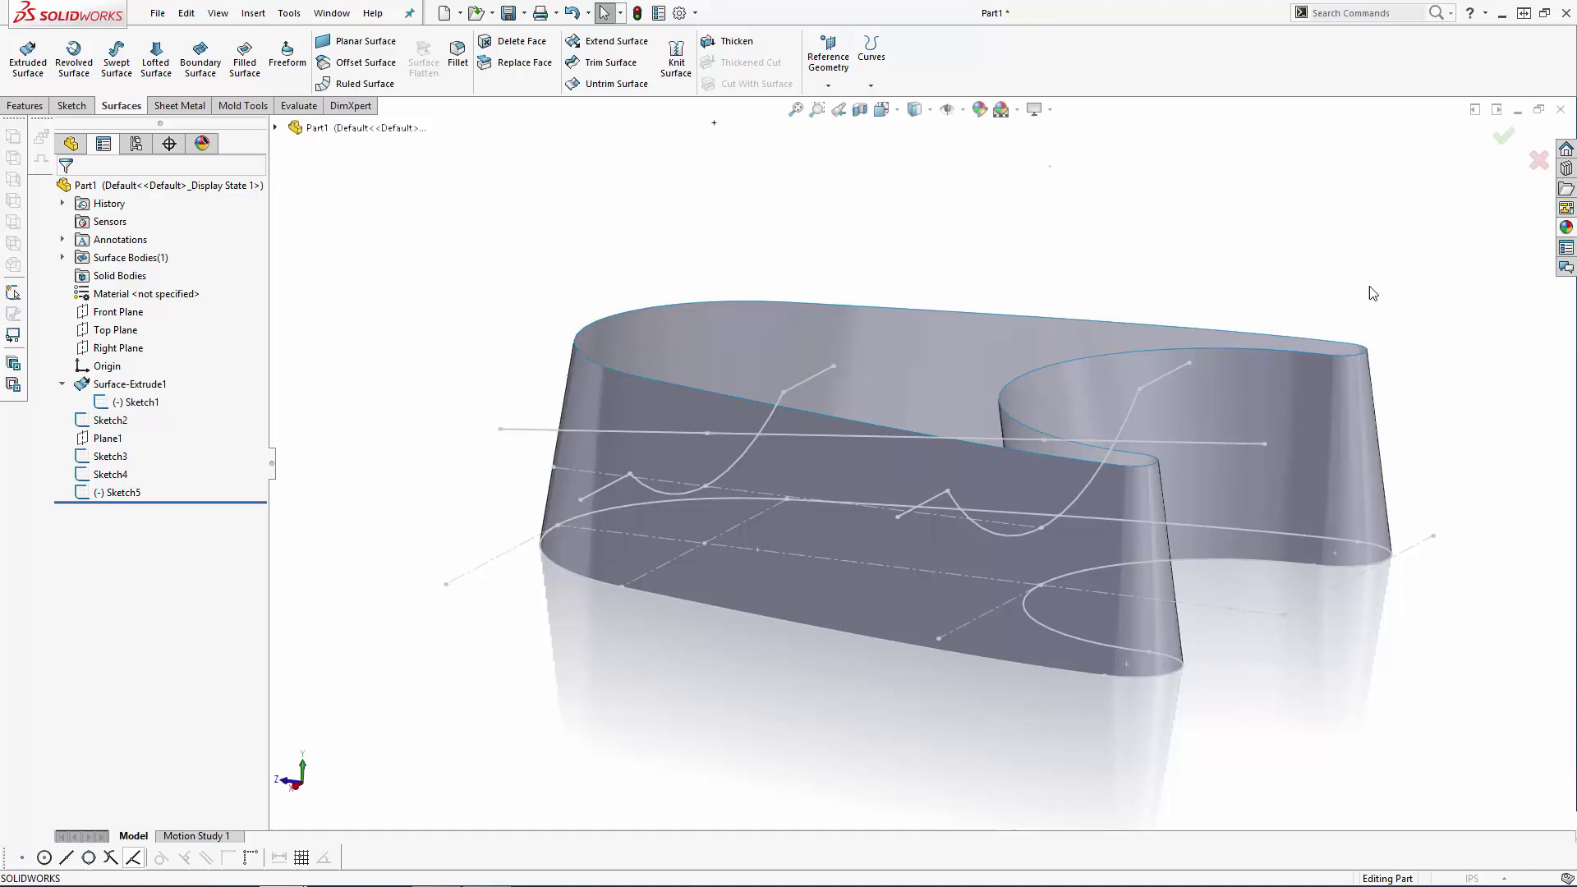
left_click(1257, 444)
left_click(355, 257)
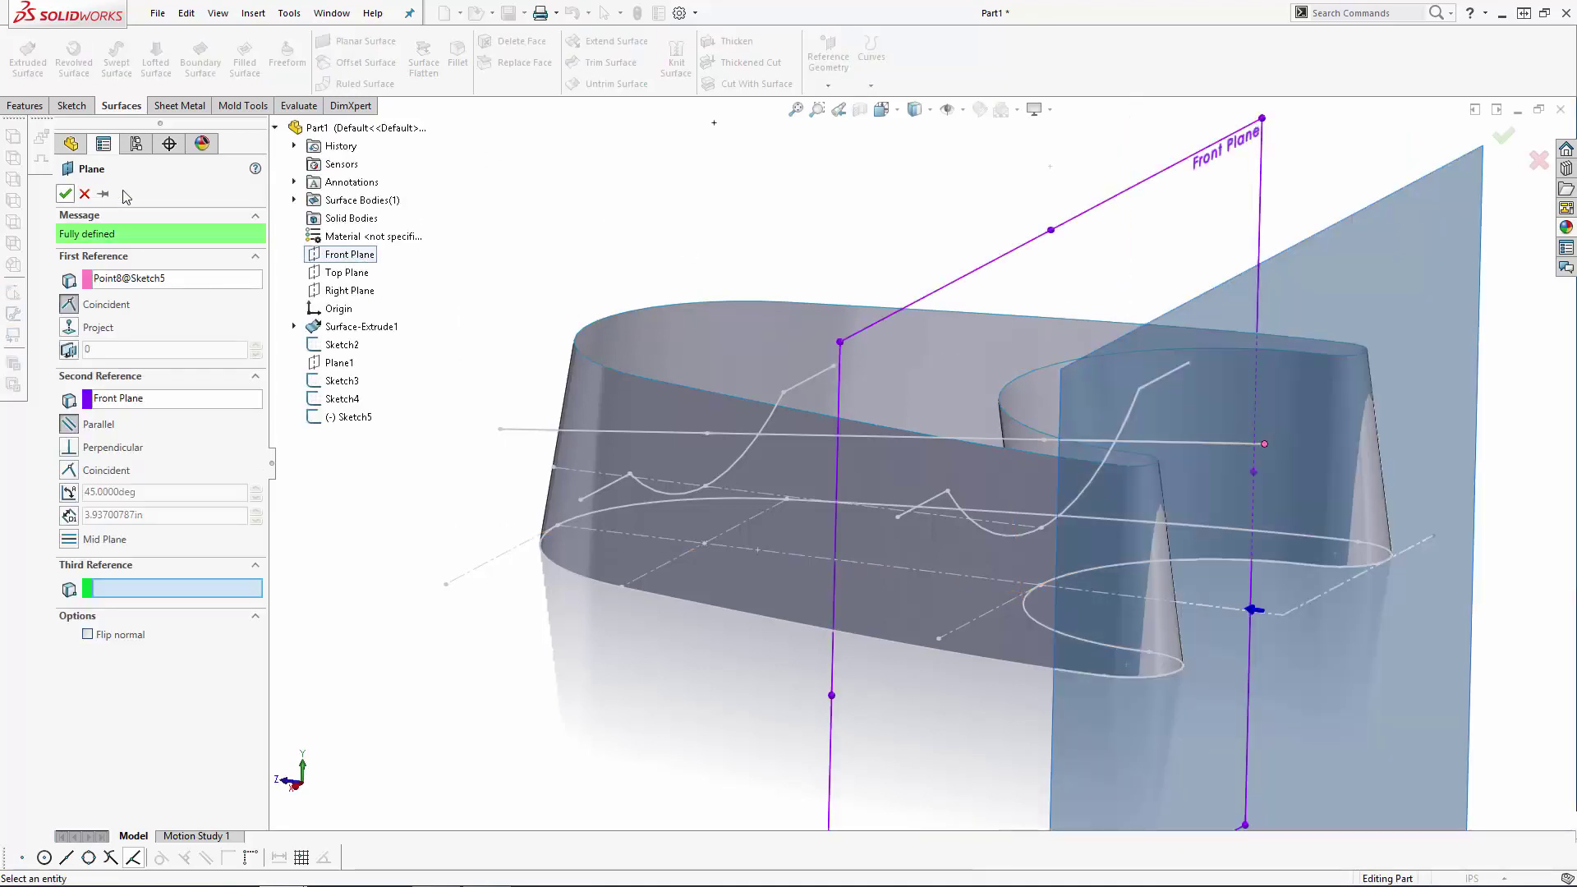
left_click(66, 194)
Step: Start a sketch on the new reference plane and view it straight on
mouse_move(593, 182)
middle_mouse_down()
mouse_move(785, 159)
mouse_move(907, 215)
middle_mouse_up()
left_click(942, 279)
left_click(969, 236)
left_click(883, 109)
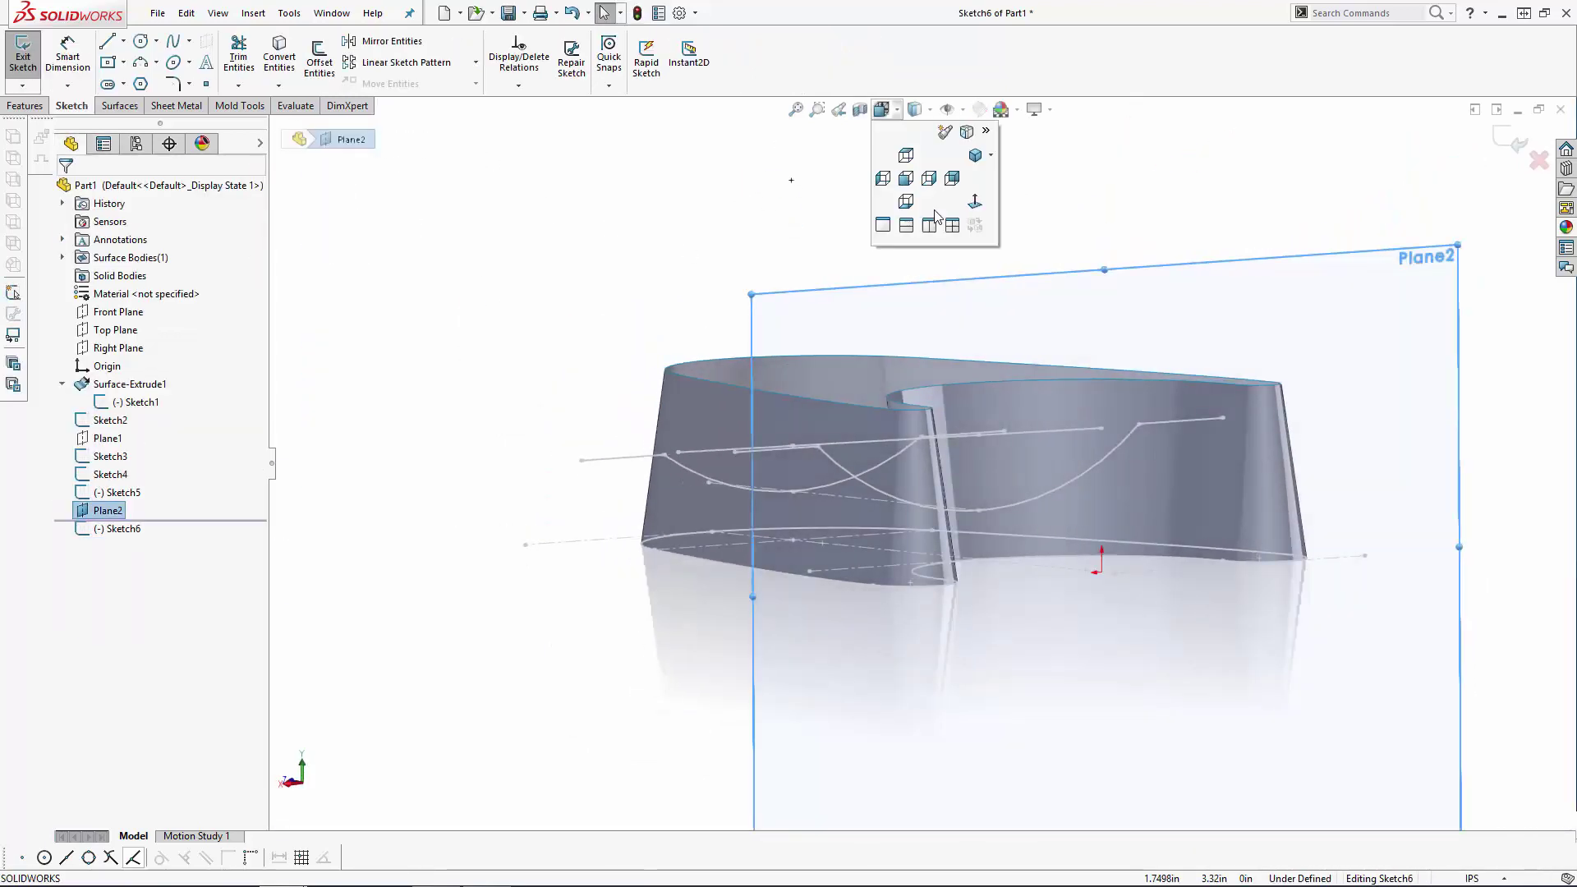
left_click(904, 201)
left_click(883, 110)
left_click(903, 202)
left_click(1387, 359)
middle_click_drag(1387, 359, 1361, 275, "shift")
middle_click_drag(1361, 275, 1297, 371, "ctrl")
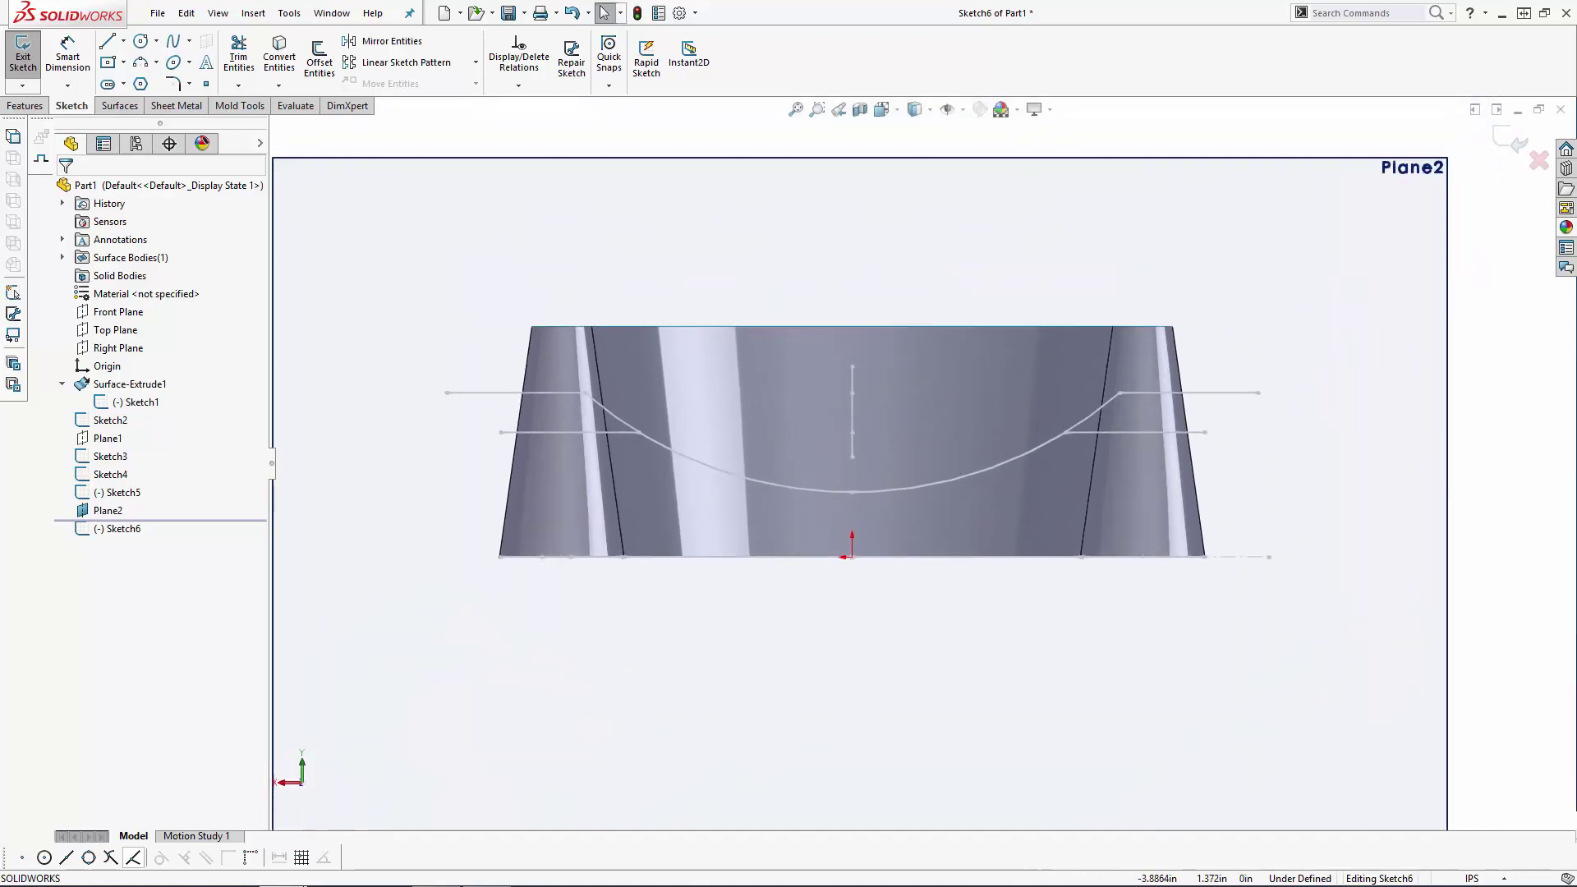
Step: Draw two horizontal lines at the same height across the opposite arms, the first about 0.90 in long
left_click(107, 41)
left_click(445, 354)
left_click(612, 355)
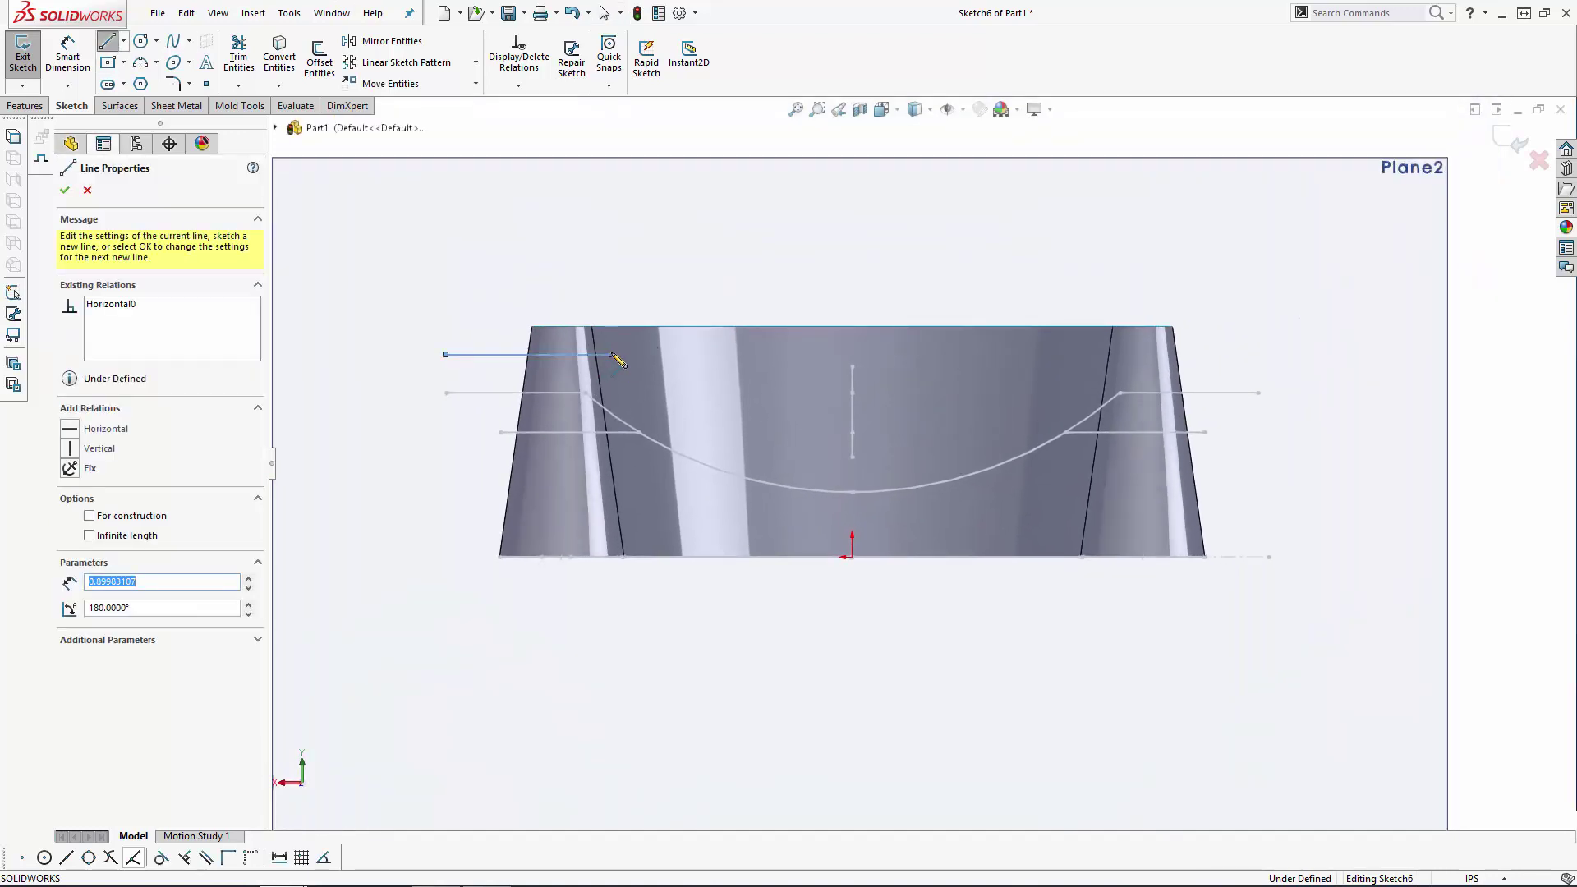
key("Escape")
key("l")
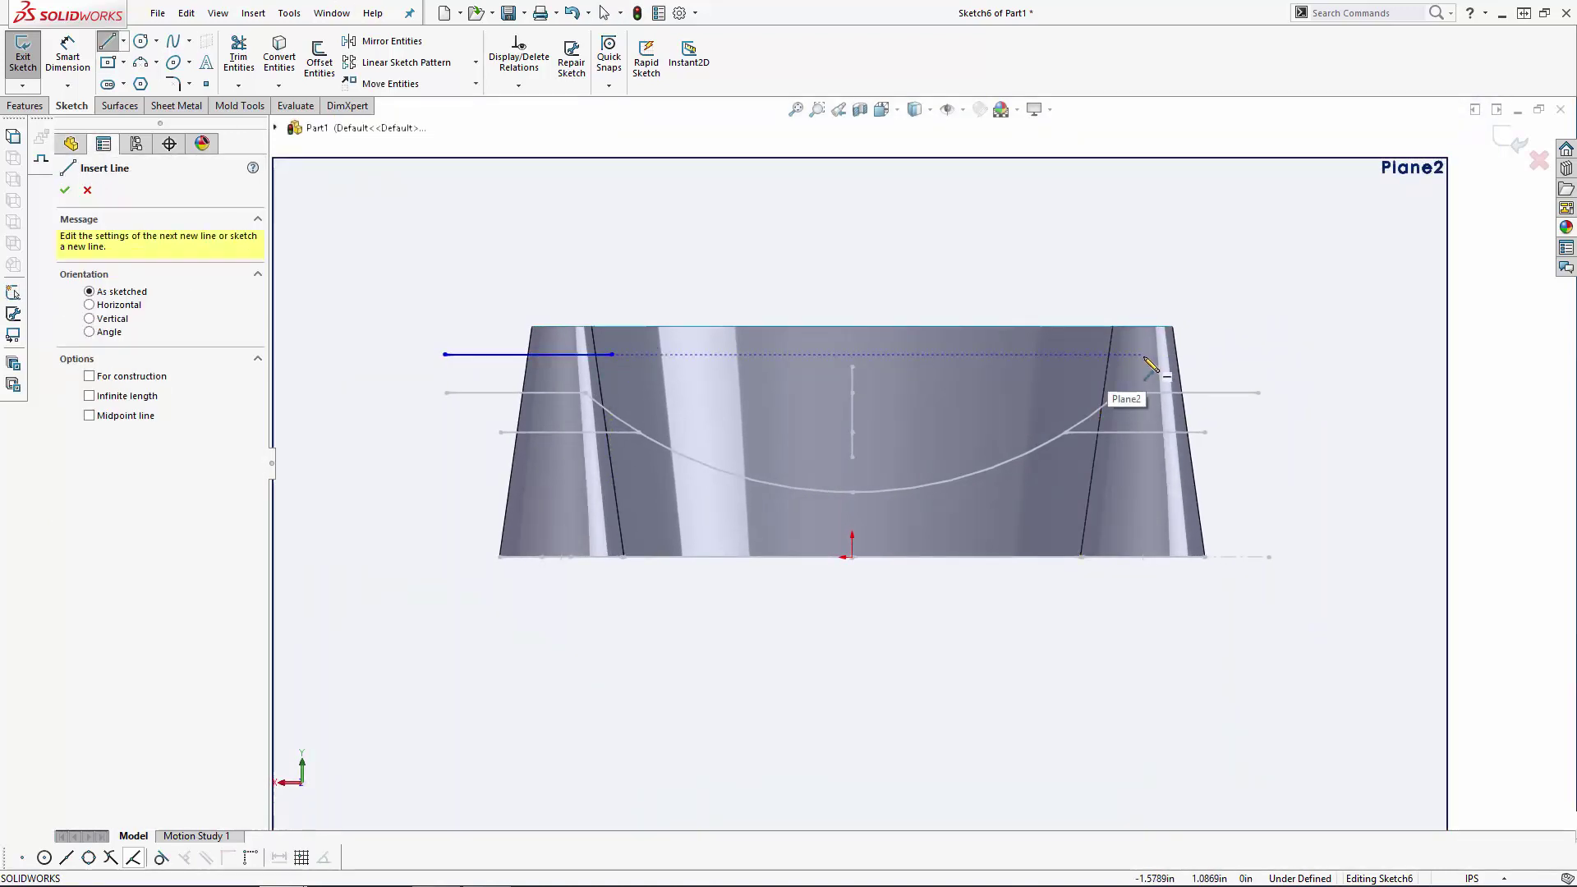
left_click(1144, 355)
left_click(1265, 355)
key("Escape")
Step: Draw a downward-bulging three-point arc between the inner ends of the two horizontal lines
left_click(140, 62)
left_click(612, 355)
left_click(1145, 355)
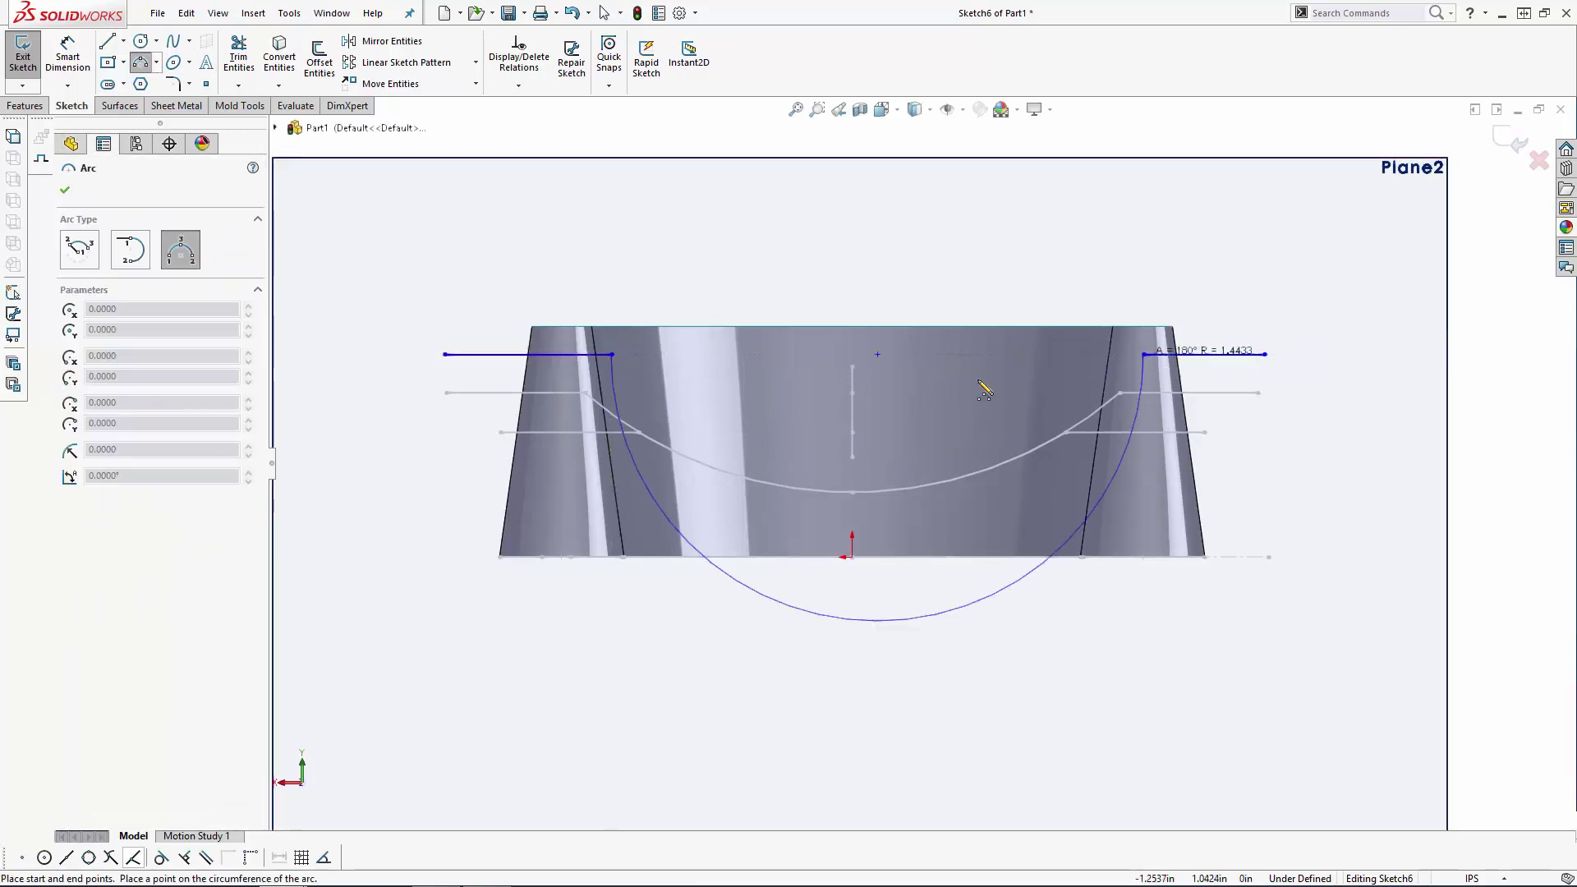
left_click(945, 439)
key("Escape")
Step: Constrain the new arc's midpoint to the raised centerline's endpoint in Sketch2
middle_click_drag(852, 494, 891, 526)
left_click(905, 512)
left_click(900, 475, "ctrl")
left_click(89, 476)
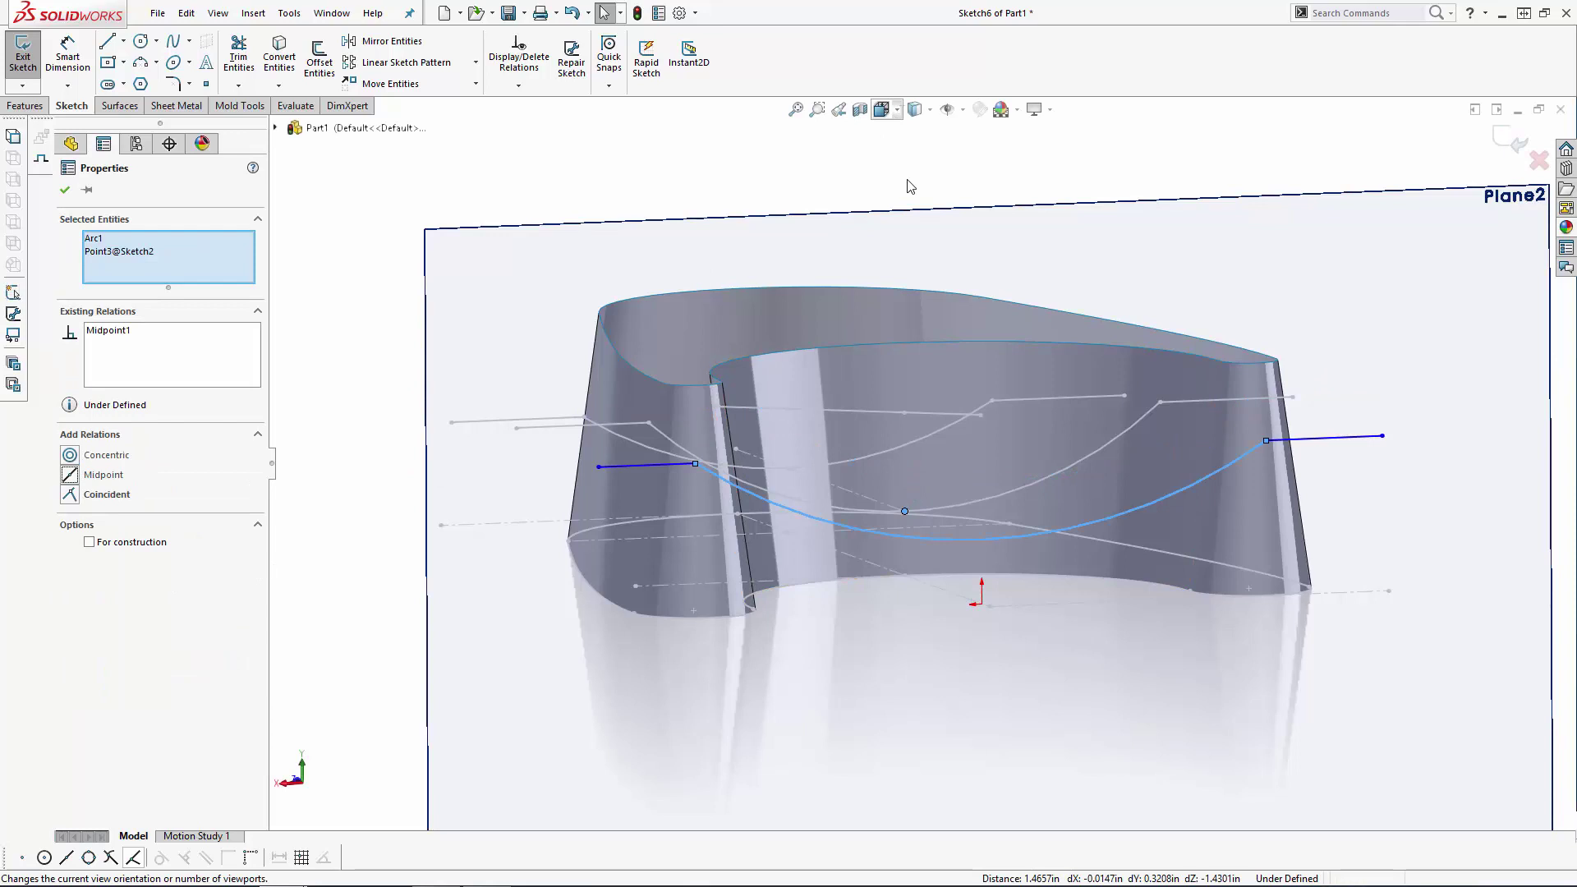
left_click(910, 186)
Step: Place a sketch point at the midpoint of one arm's top edge
left_click(883, 109)
left_click(910, 186)
left_click(984, 193)
left_click(206, 84)
scroll(1142, 325, "down", 5)
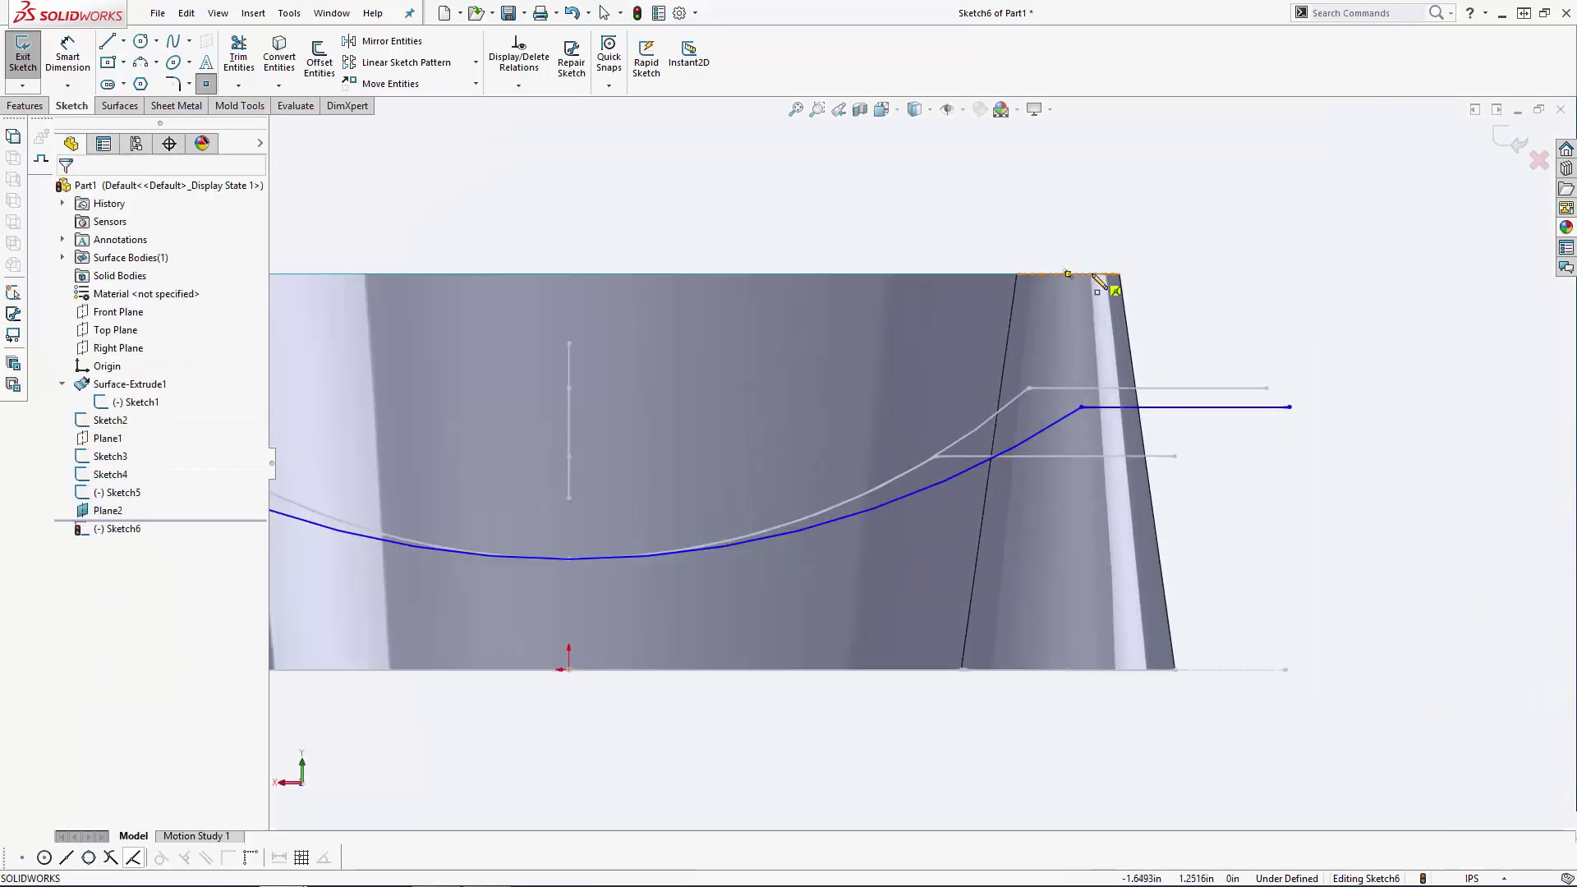
left_click(1069, 275)
key("Escape")
Step: Align the arc's endpoint vertically with the sketch point on the arm's top edge
left_click(1069, 275)
left_click(1083, 407, "ctrl")
left_click(79, 476)
left_click(1341, 406)
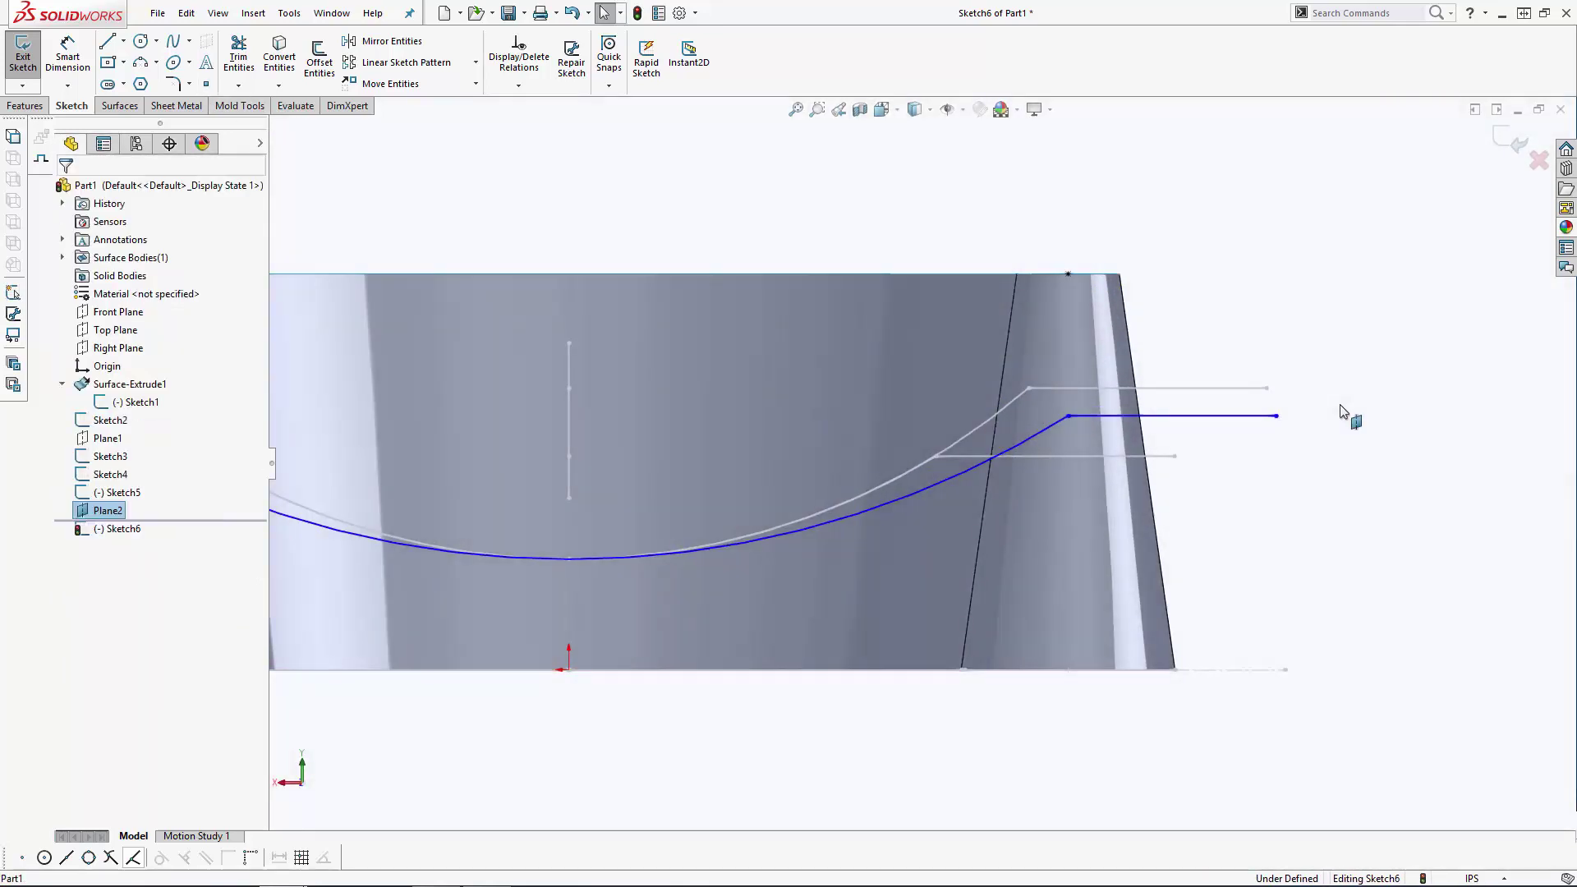
Step: Make the two horizontal lines at the arc's ends collinear
scroll(1009, 463, "up", 3)
left_click(456, 436)
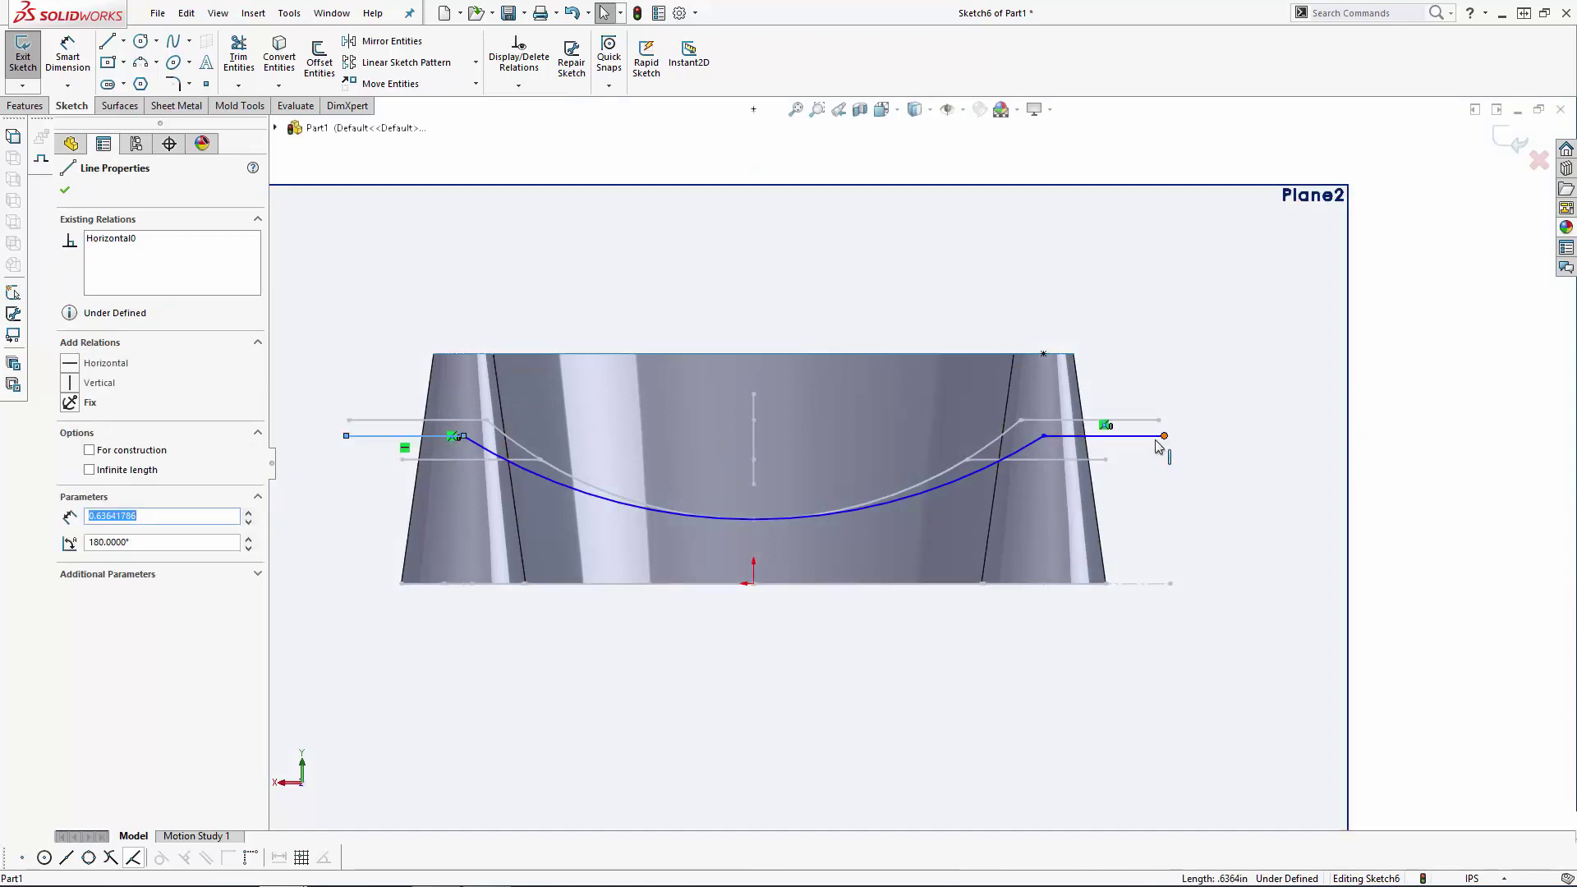
left_click(1147, 437, "ctrl")
left_click(90, 496)
left_click(1479, 448)
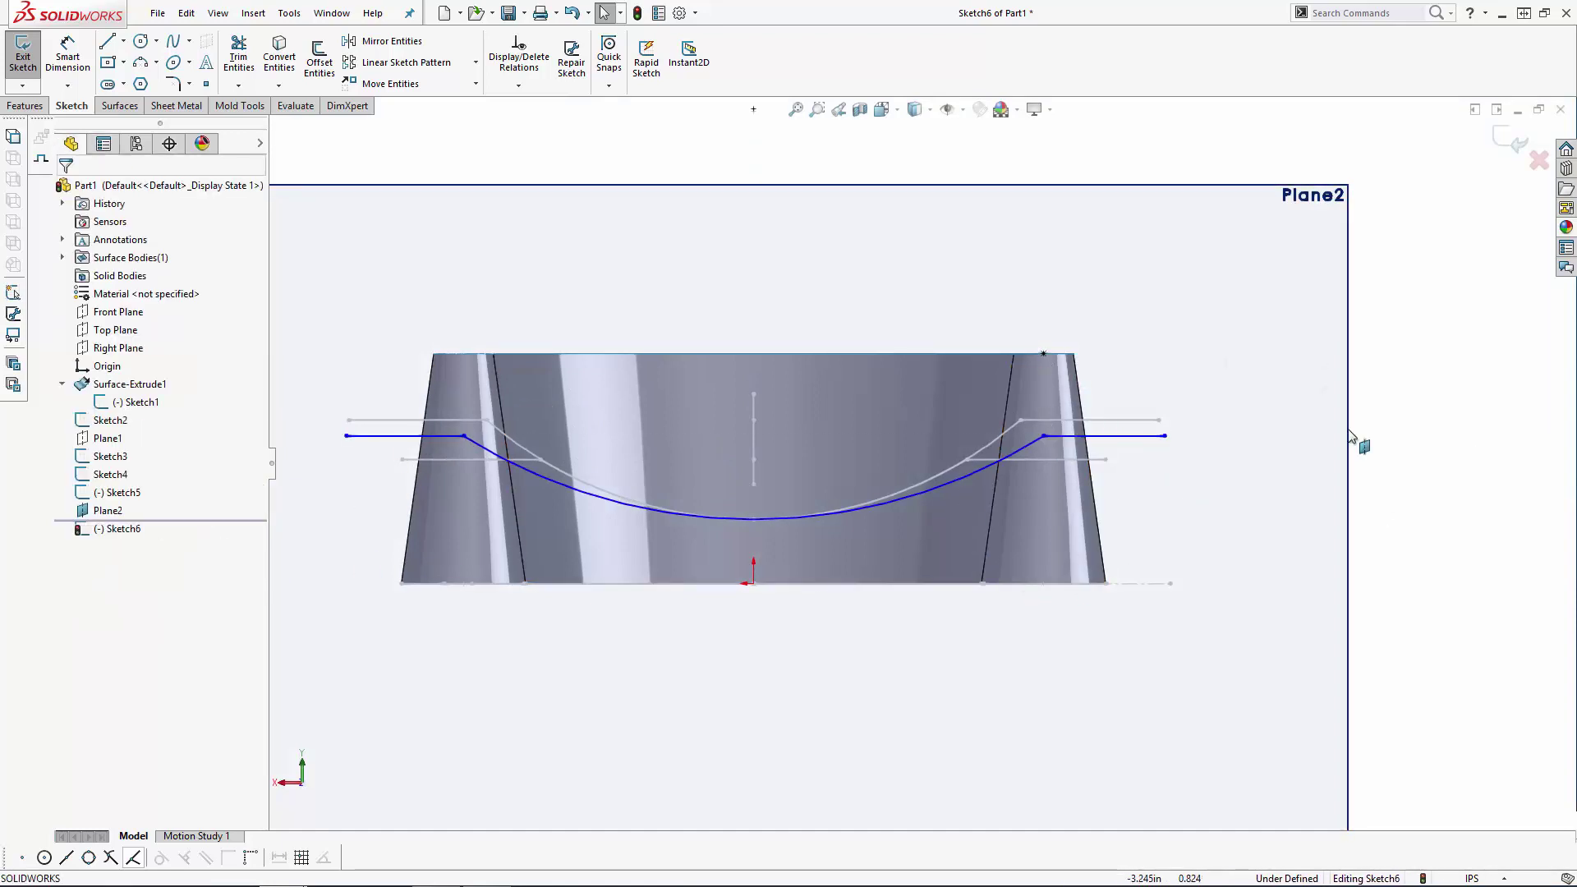
Step: Align the arc's right endpoint horizontally with the upper endpoint of the guide line in Sketch5
middle_click_drag(755, 393, 844, 391)
left_click(844, 390)
left_click(1129, 431, "ctrl")
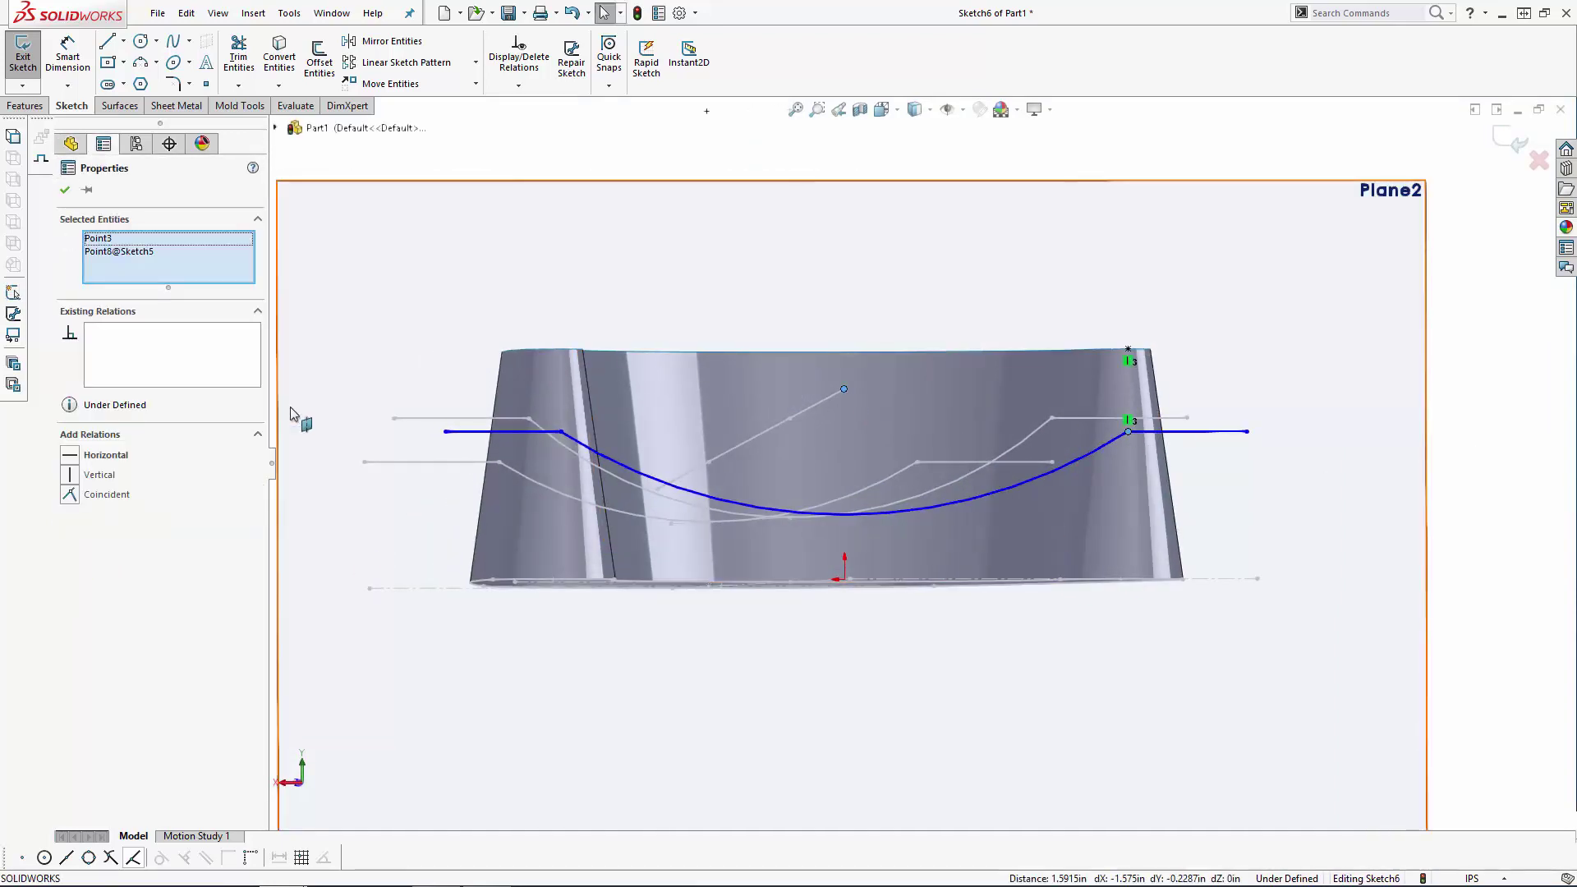
left_click(70, 455)
left_click(883, 110)
left_click(969, 146)
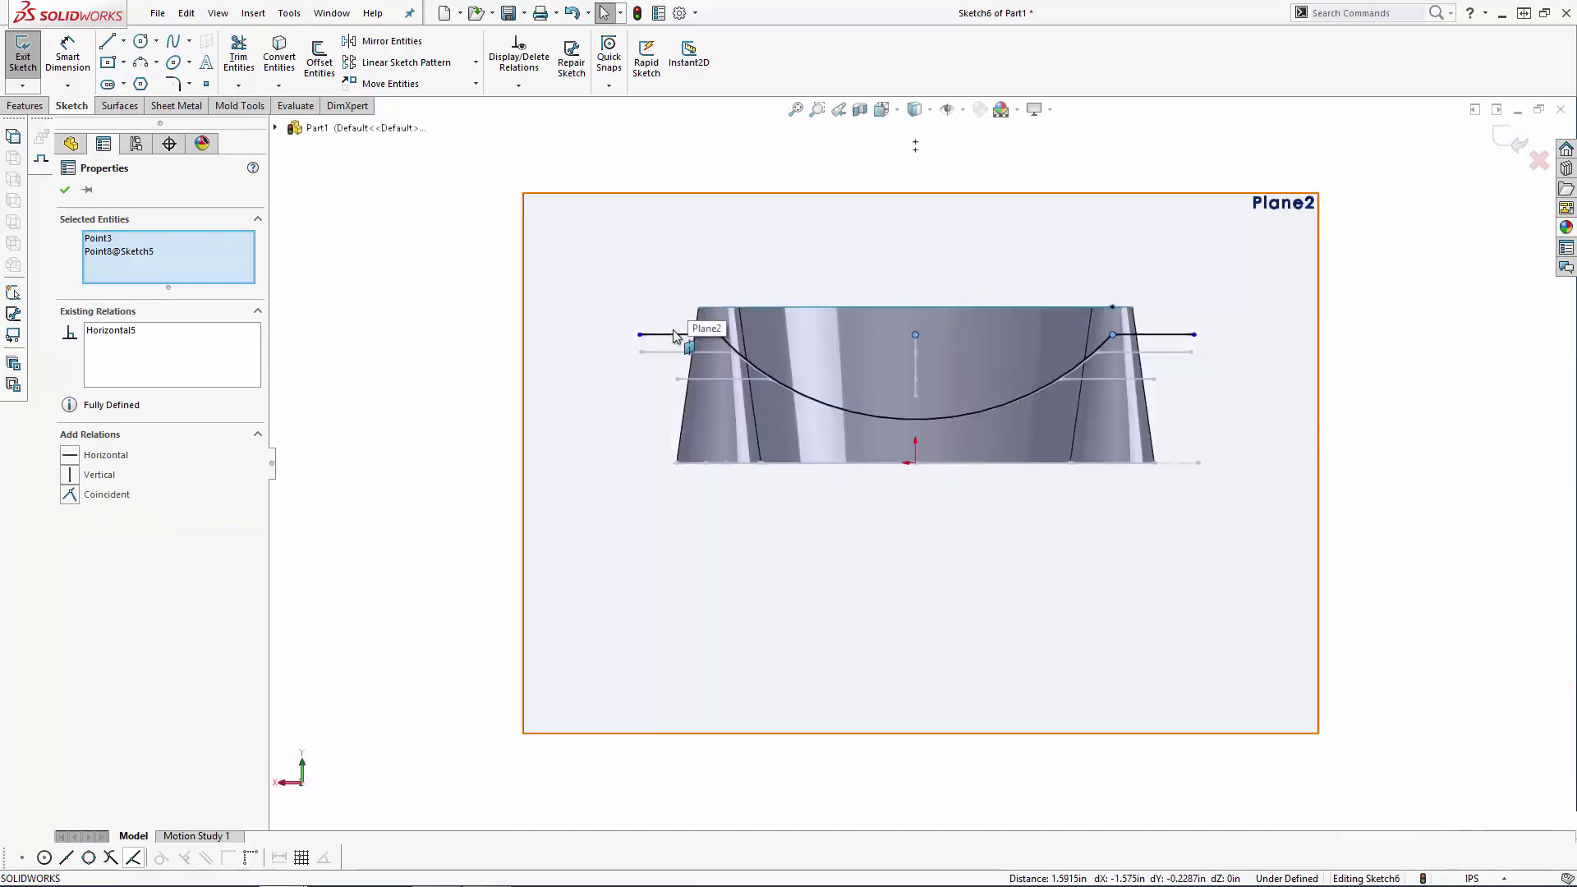
Step: Dimension the left horizontal line's length to 0.75 in
left_click(67, 57)
left_click(675, 334)
key("Escape")
left_click(67, 57)
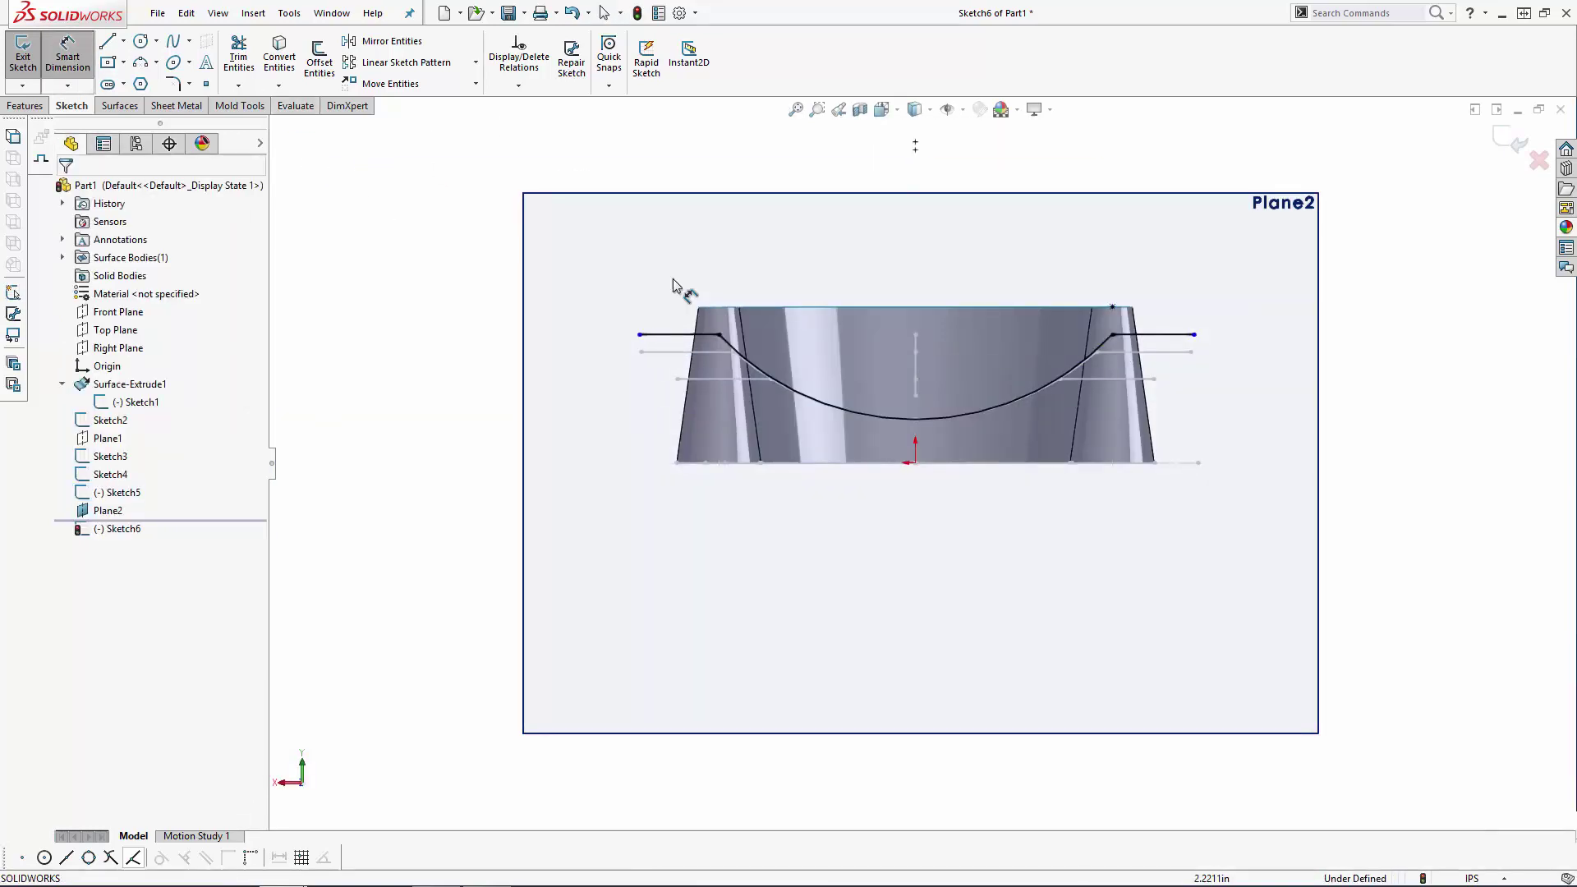
left_click(678, 335)
left_click(682, 284)
type(".75")
key("Return")
key("Escape")
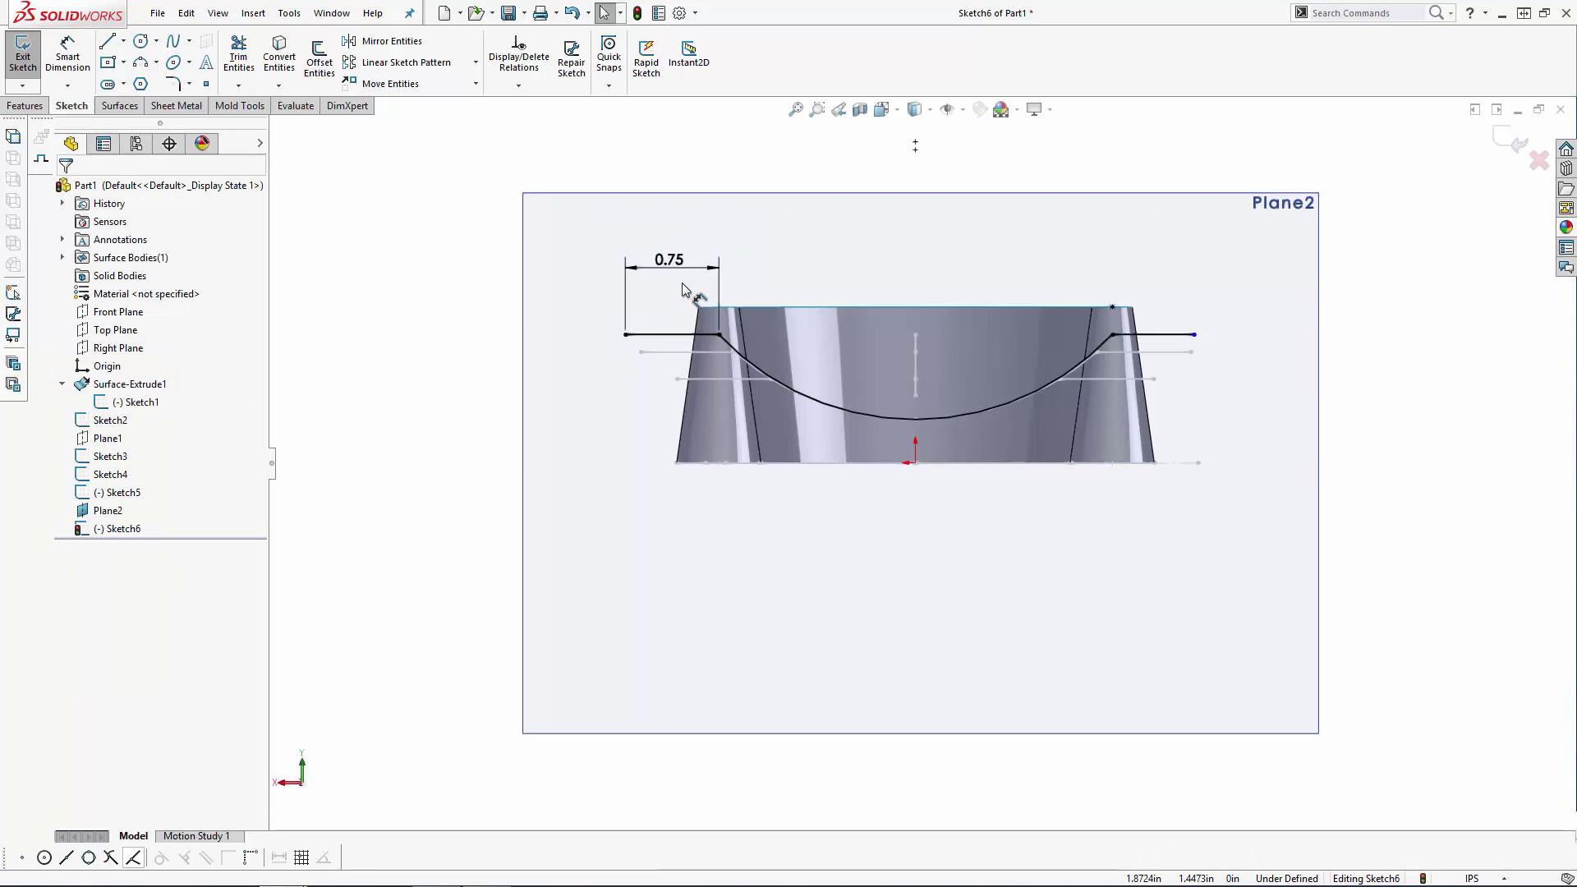
key("Escape")
Step: Make the two horizontal lines equal in length and finish Sketch6
left_click(678, 335, "ctrl")
left_click(94, 553)
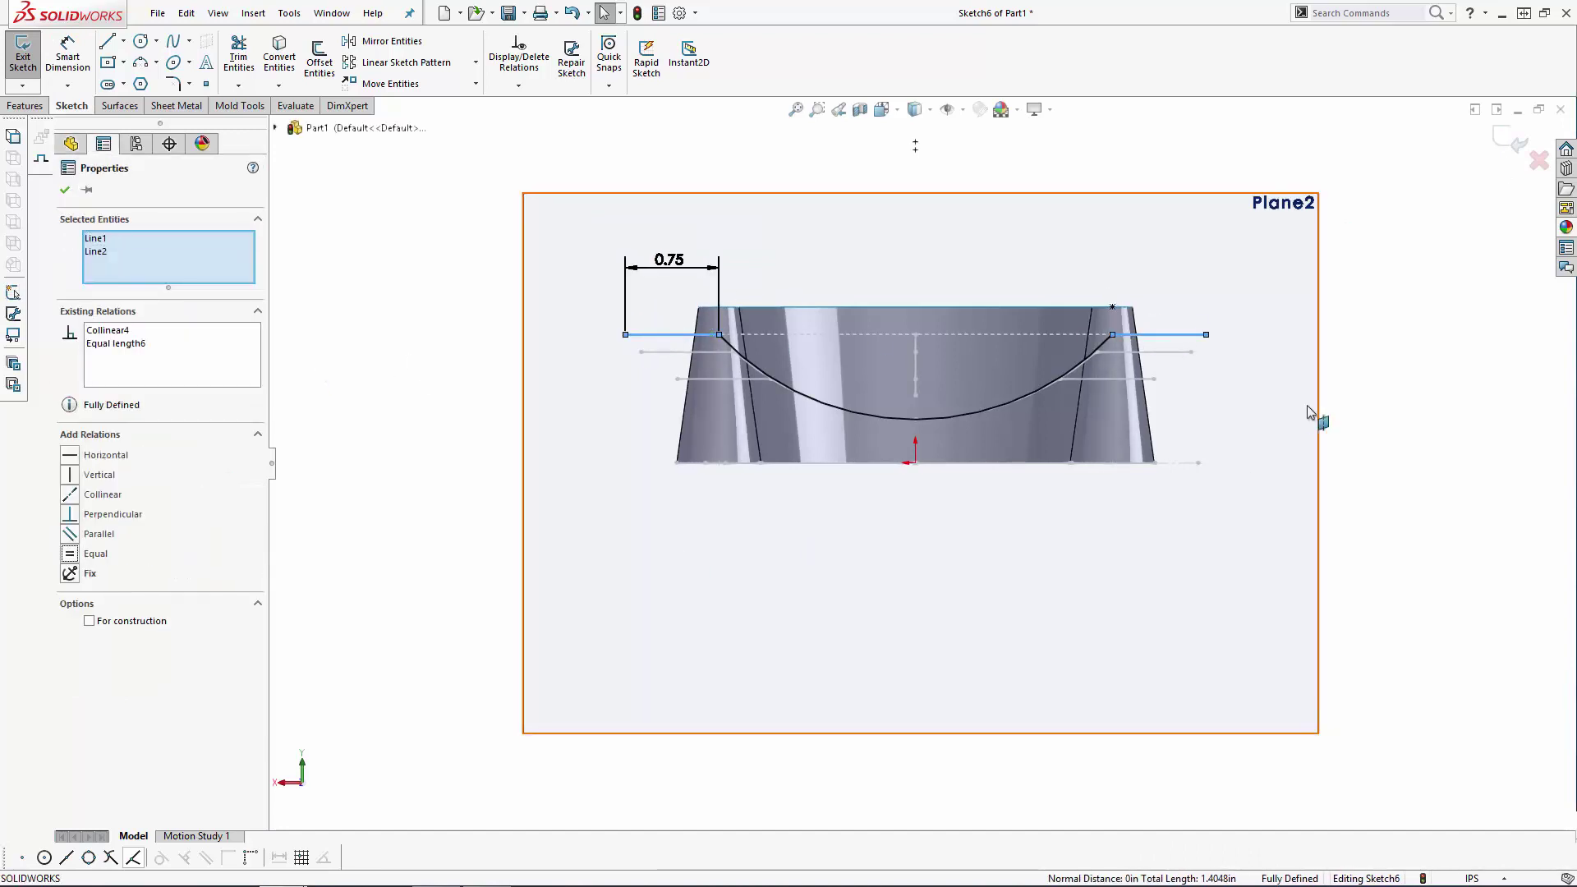
left_click(1405, 381)
left_click(1509, 141)
Step: Hide Plane2 in the model
middle_click_drag(1133, 411, 1397, 454)
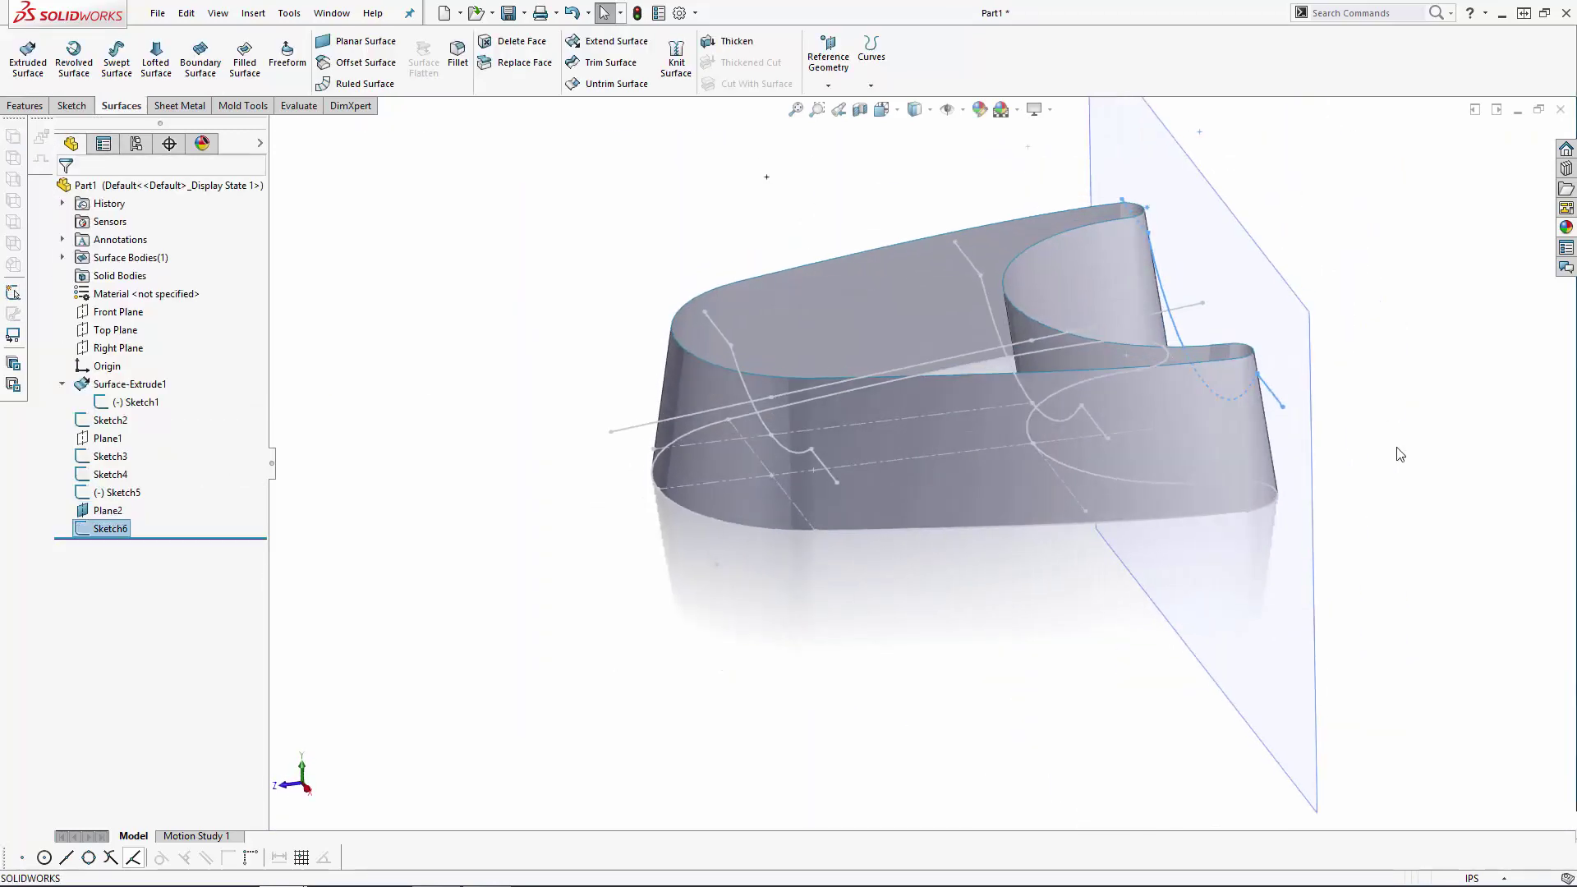
left_click(1297, 360)
left_click(1409, 319)
scroll(1134, 418, "up", 1)
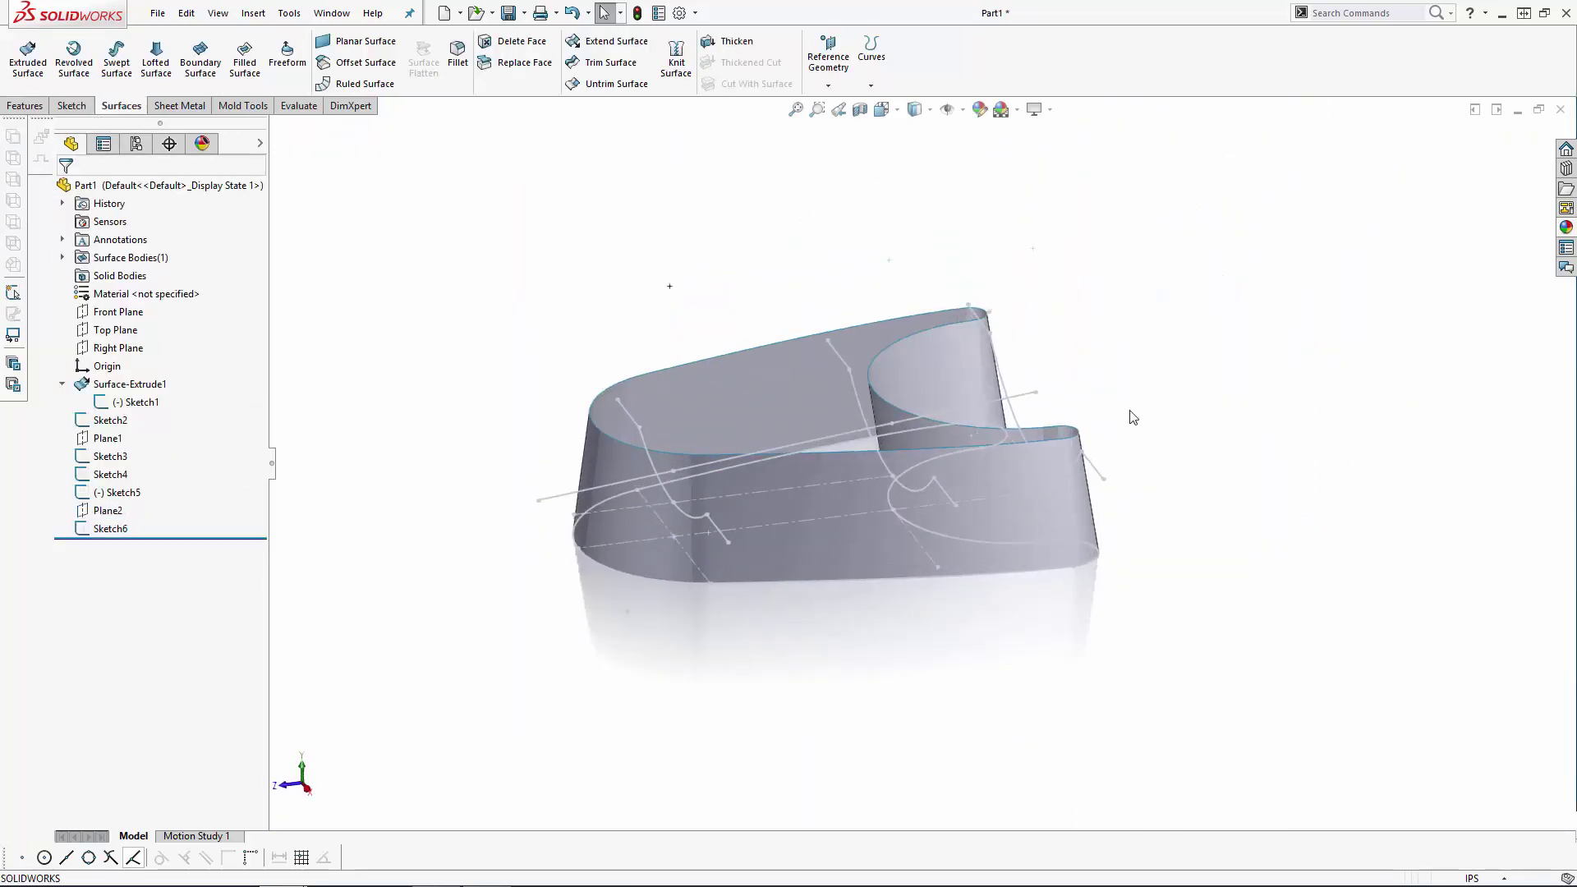
Step: Create a boundary surface through Sketch6, Sketch3 and Sketch4 as Direction 1 profiles
left_click(196, 59)
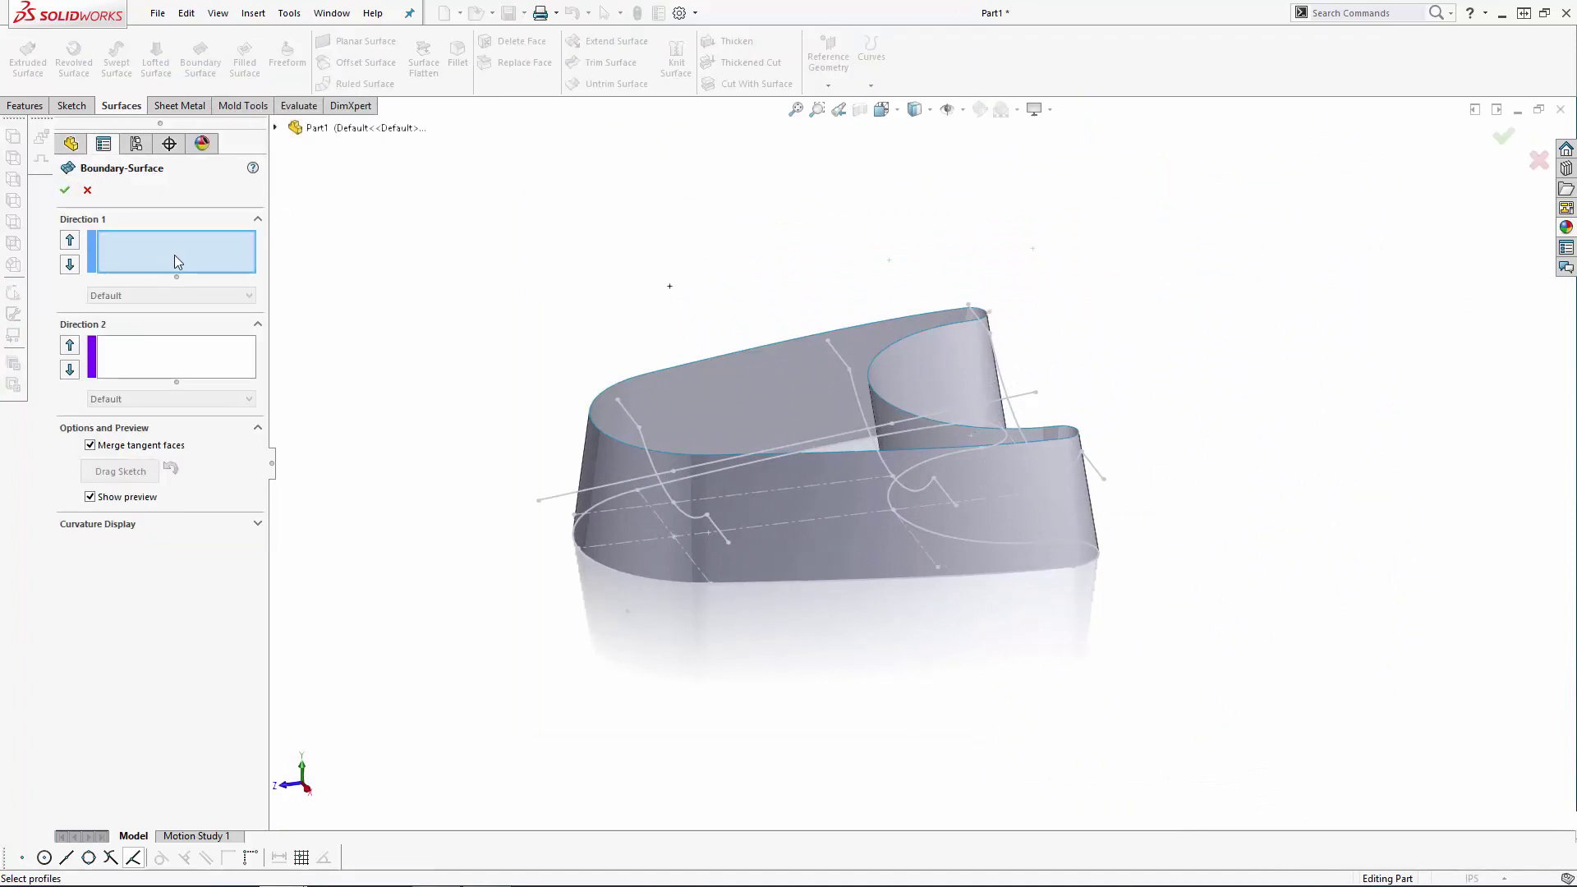
middle_click_drag(530, 339, 589, 356)
scroll(850, 369, "down", 2)
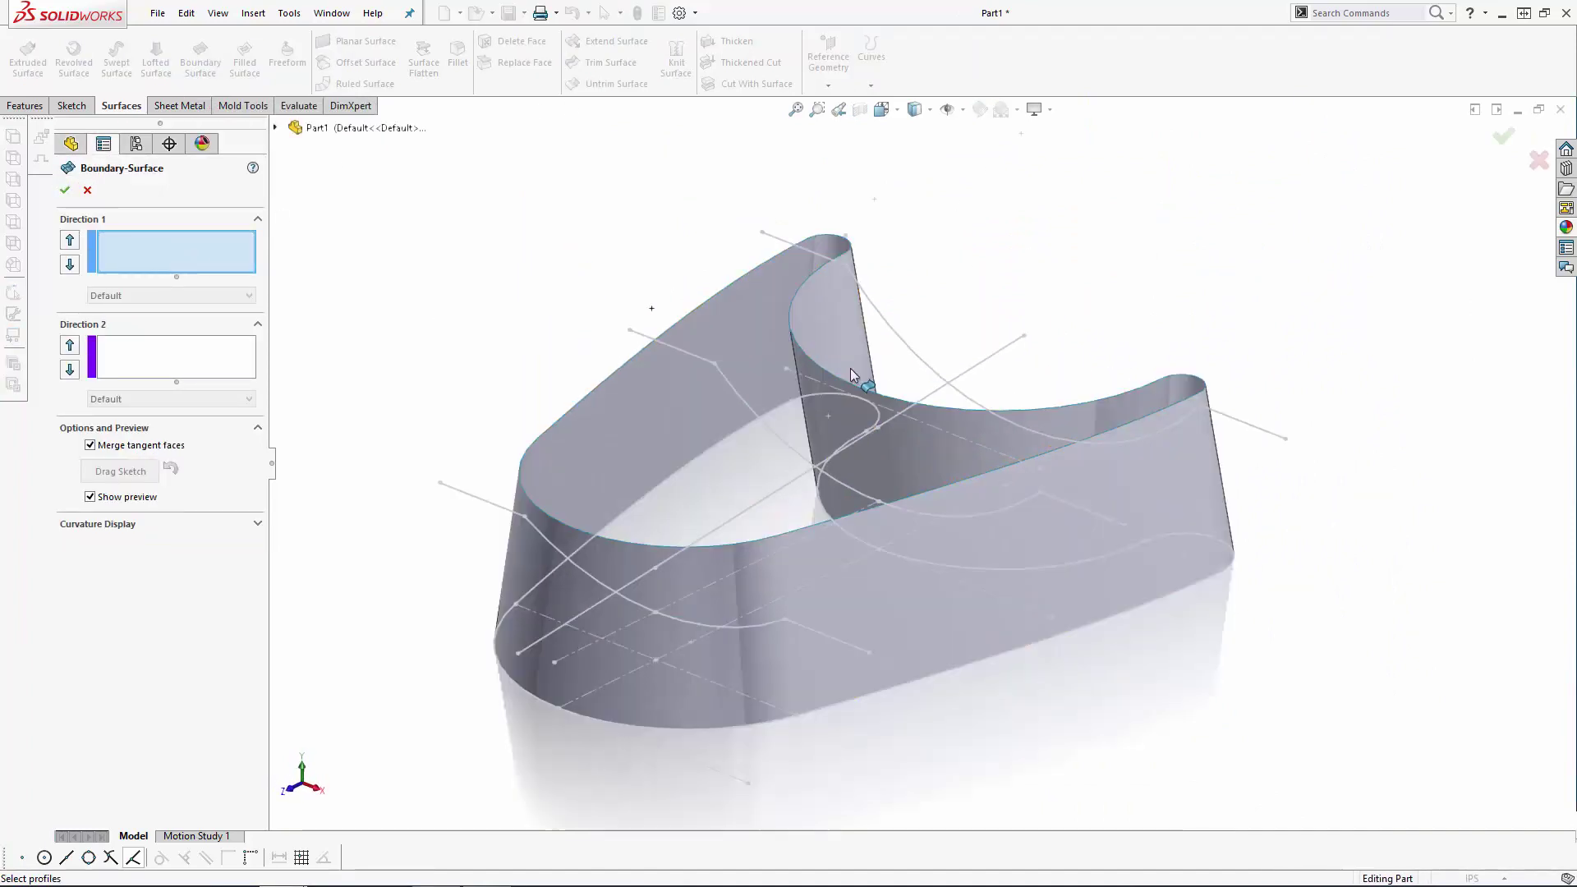
left_click(779, 244)
left_click(639, 333)
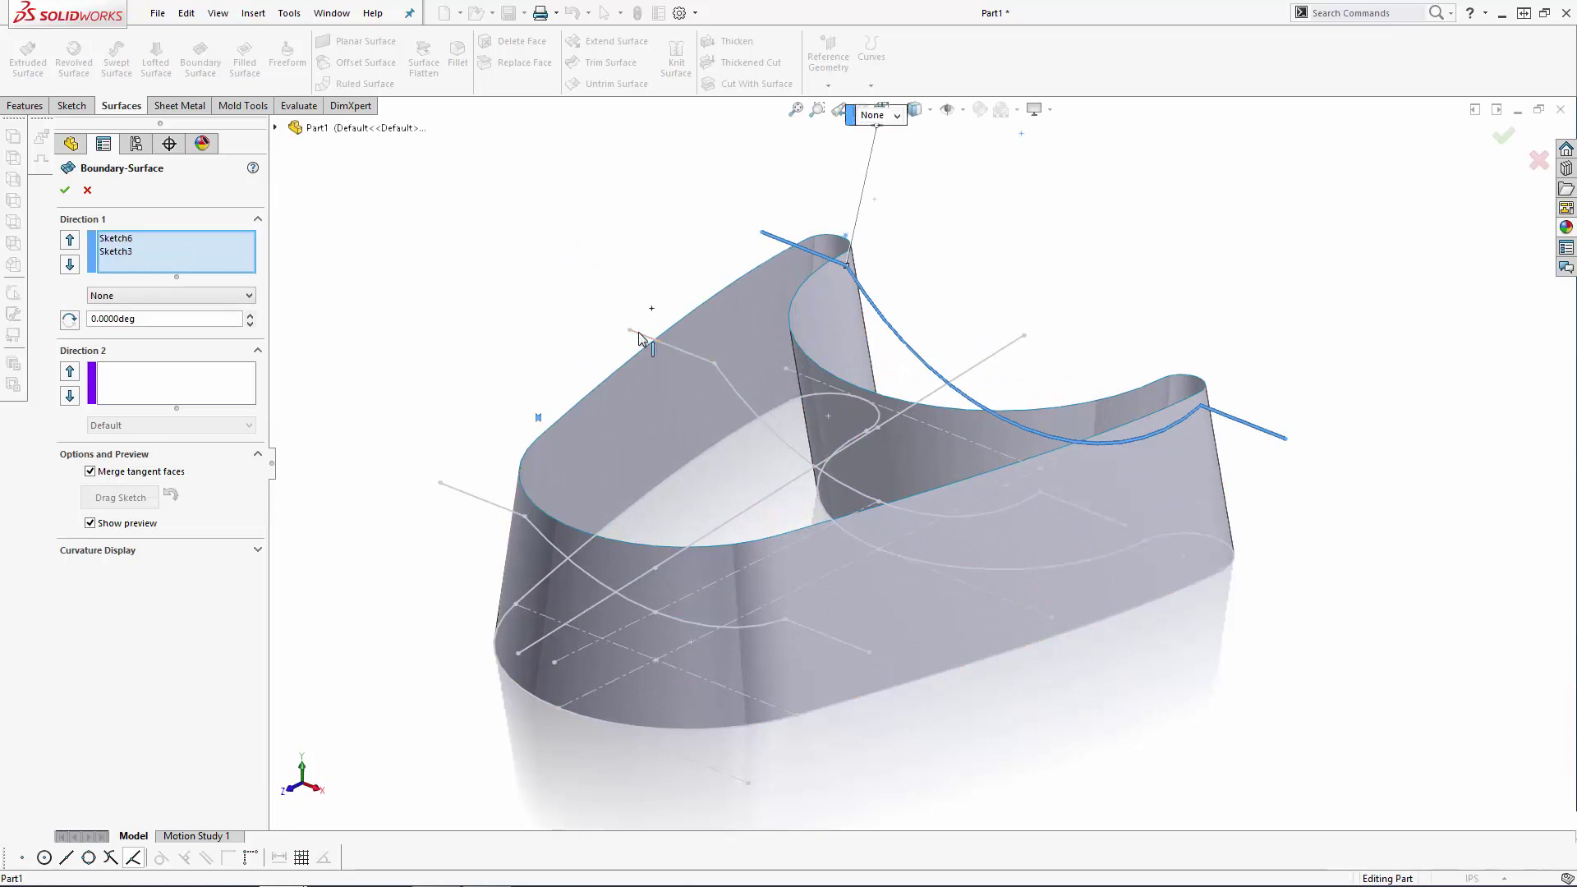
left_click(452, 491)
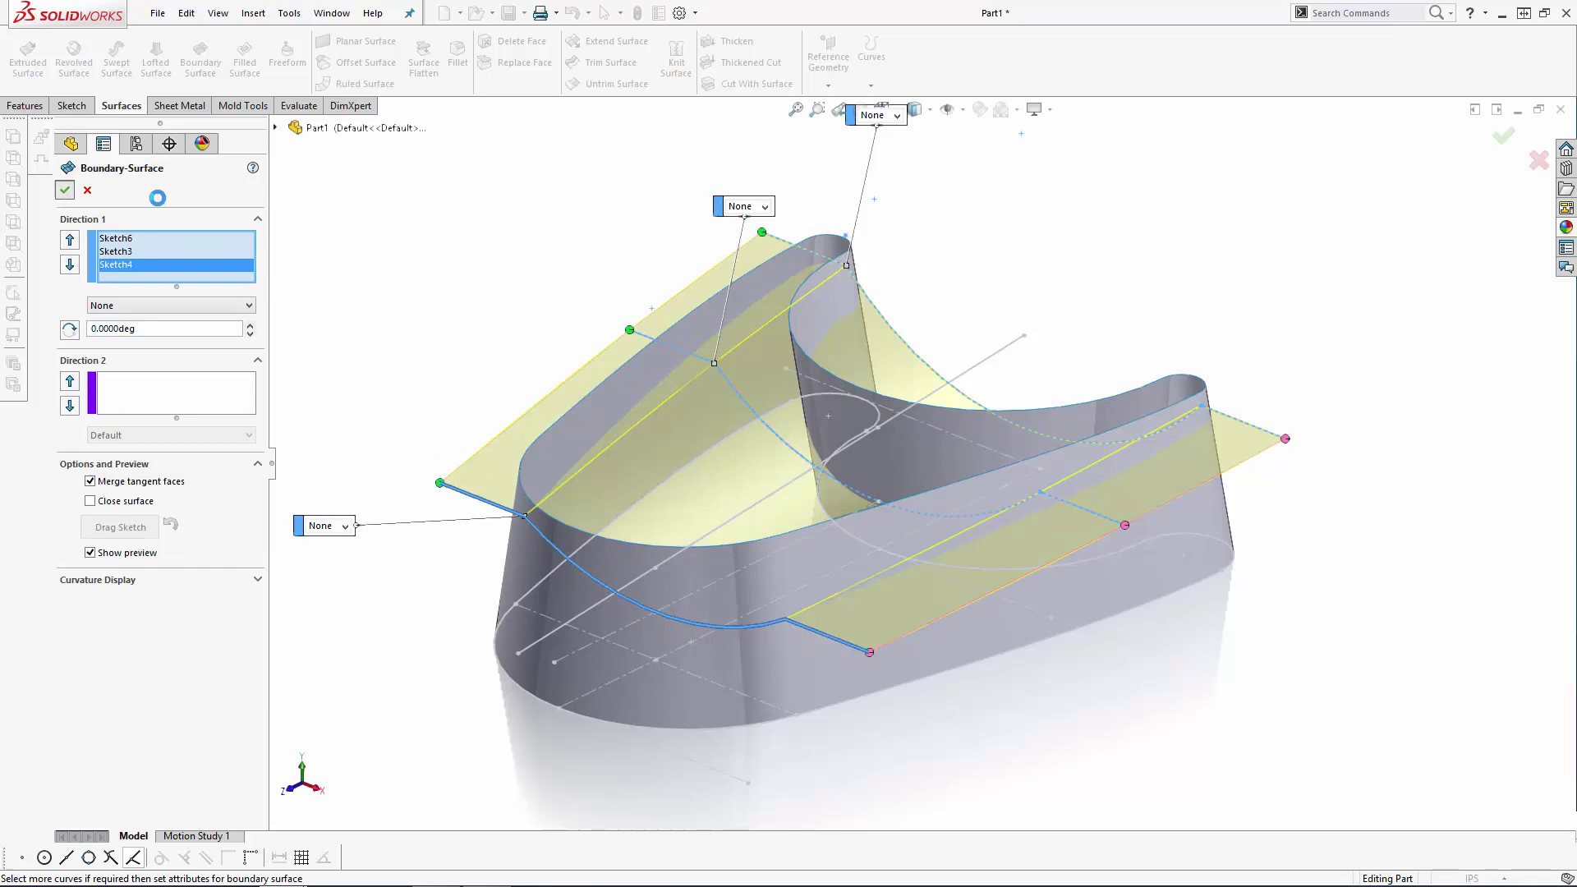
left_click(405, 215)
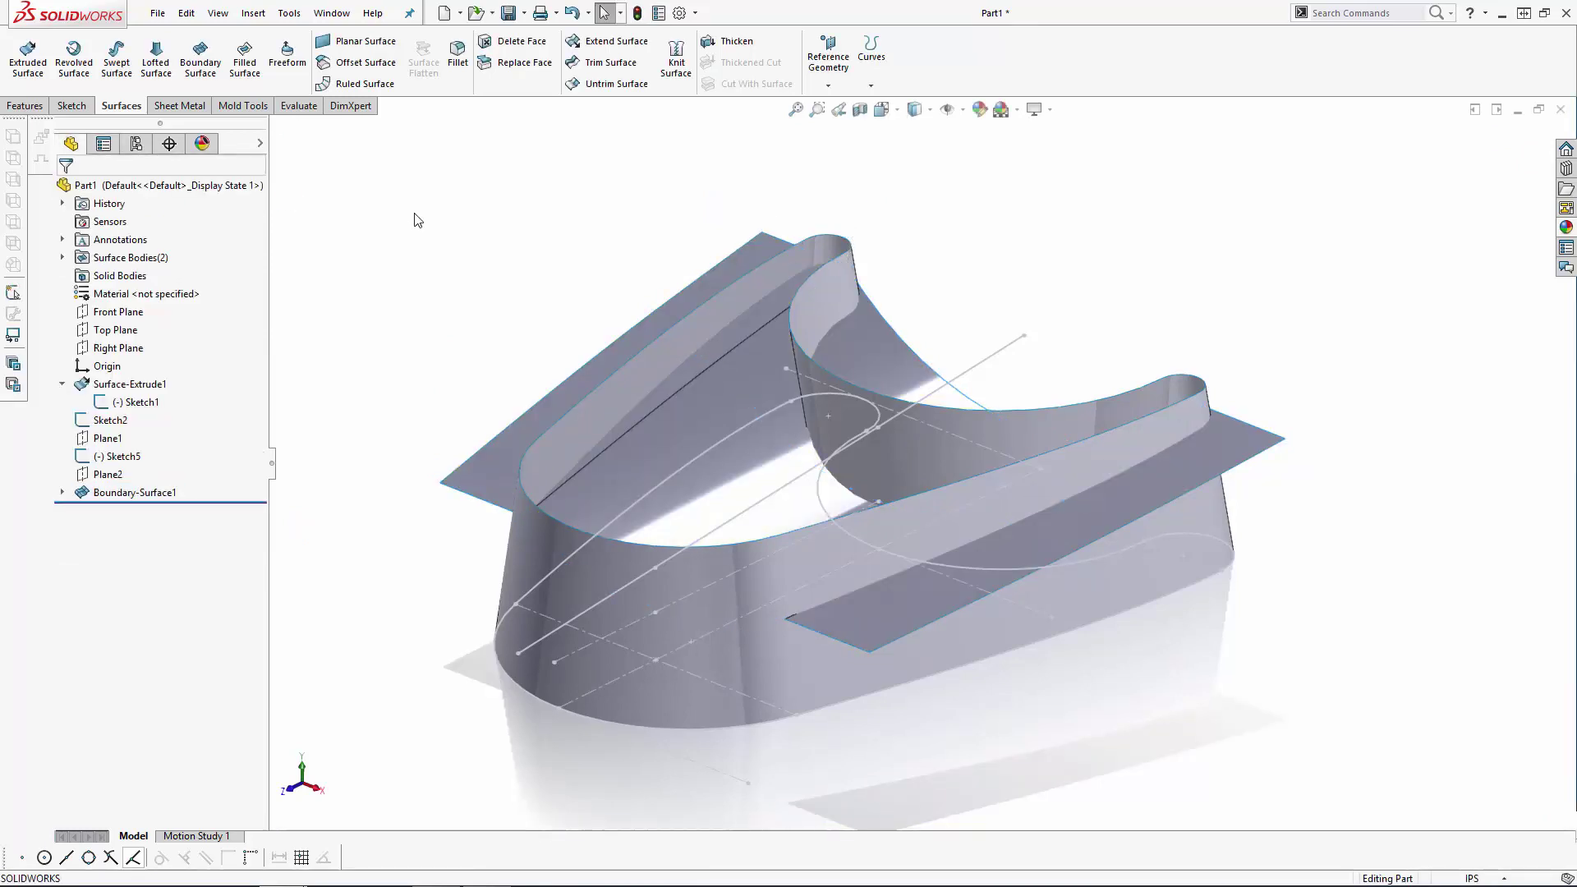
Step: Hide Sketch1, Sketch2 and Sketch5
left_click(110, 420)
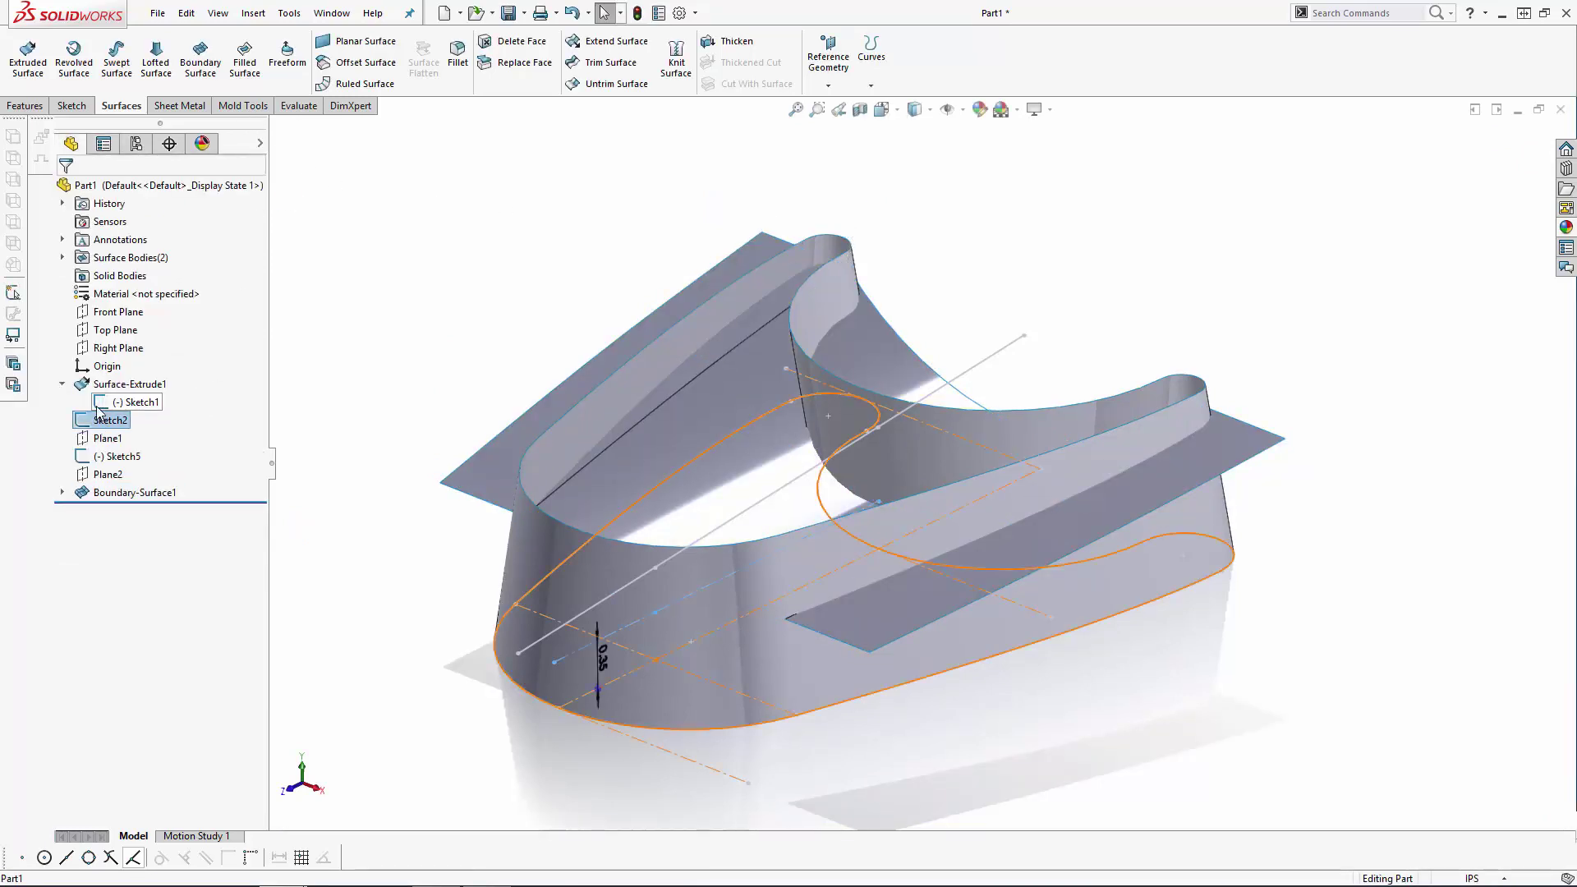
left_click(134, 456)
left_click(133, 428)
left_click(478, 240)
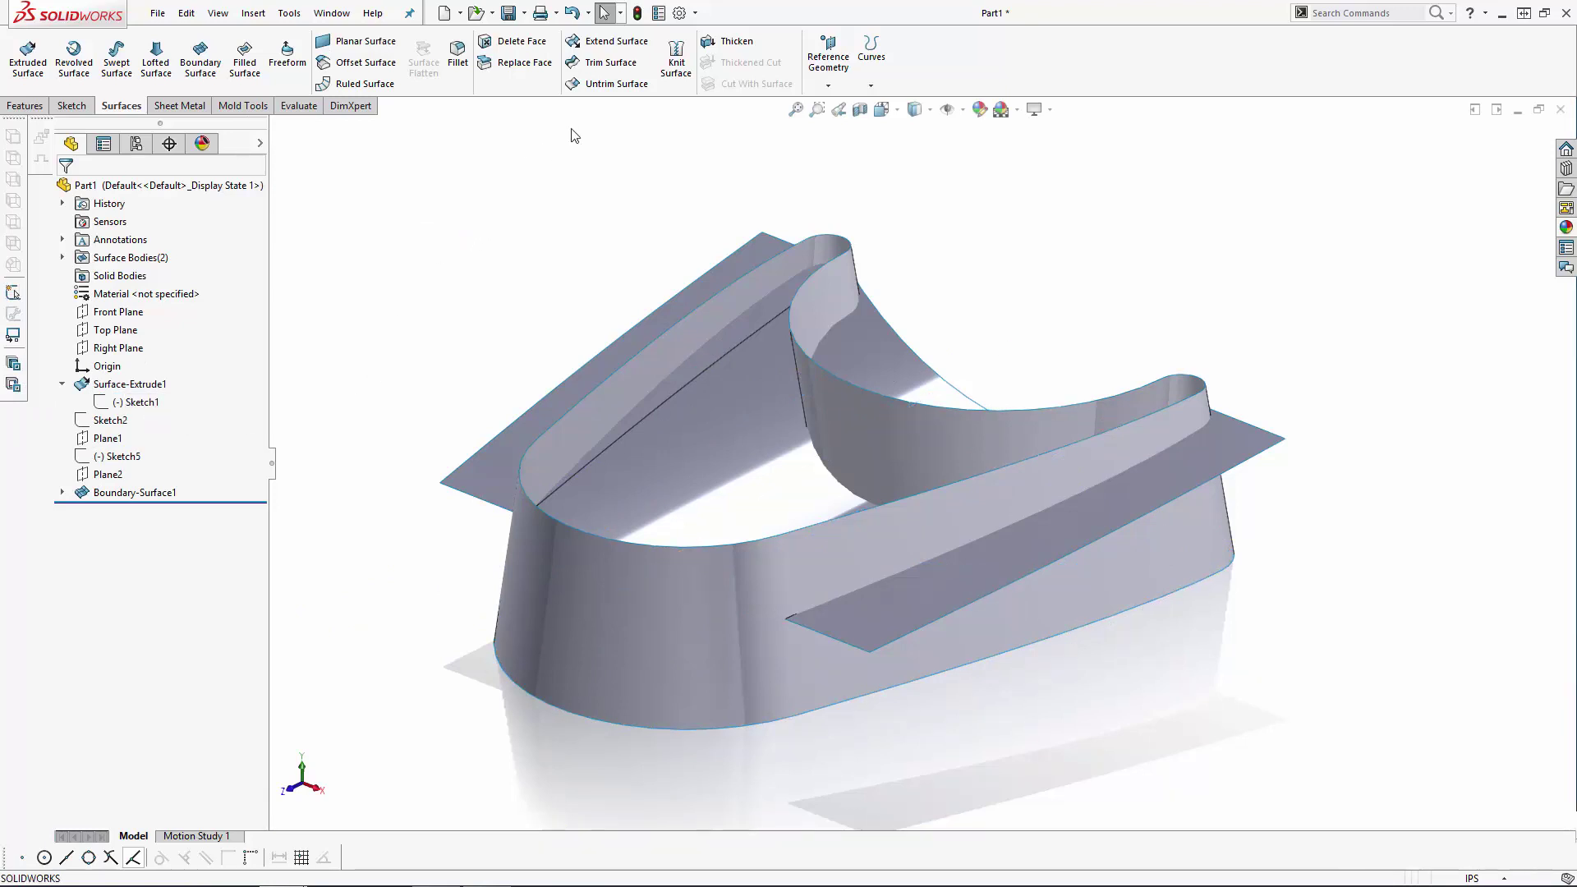
Step: Set up a surface extension of 1.25 in from the boundary surface's three edges at the notched end
left_click(616, 41)
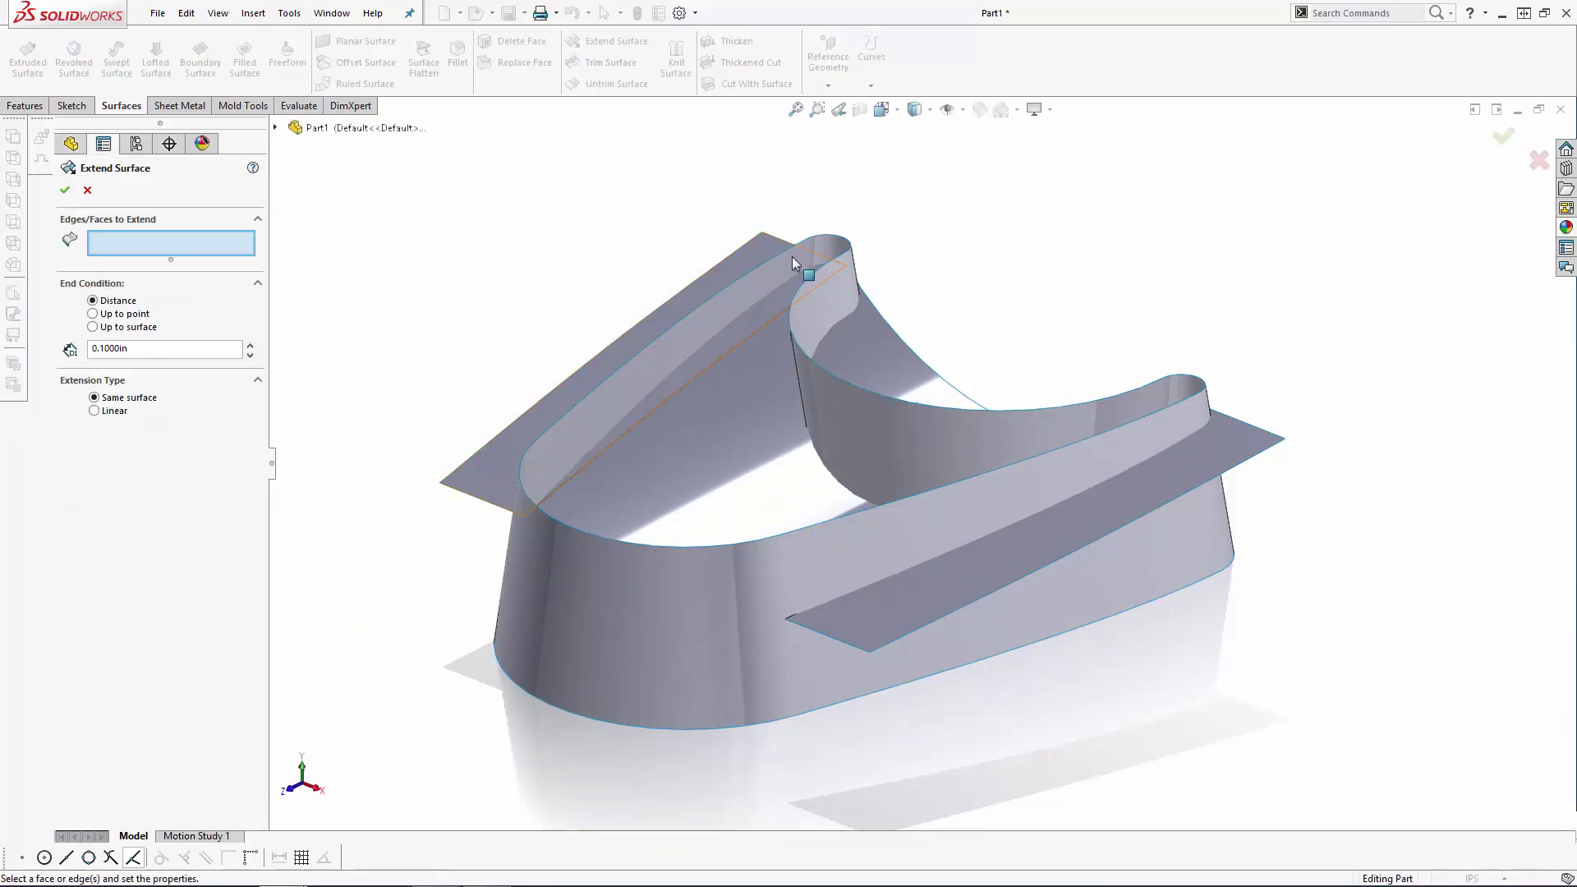
middle_click_drag(792, 256, 976, 350)
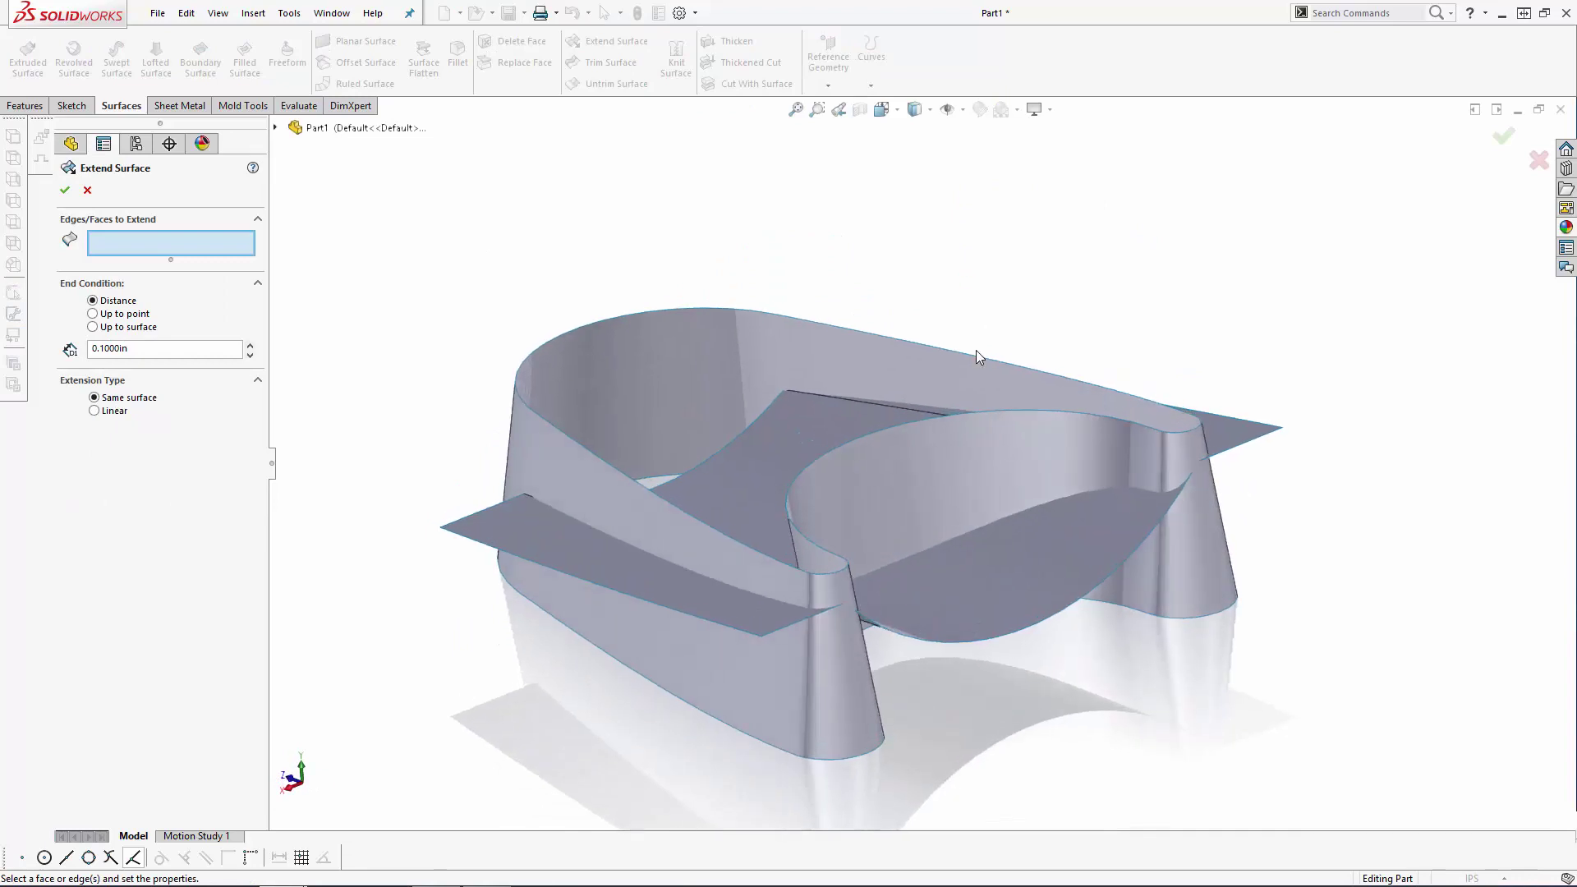
left_click(779, 626)
left_click(986, 641)
left_click(1248, 447)
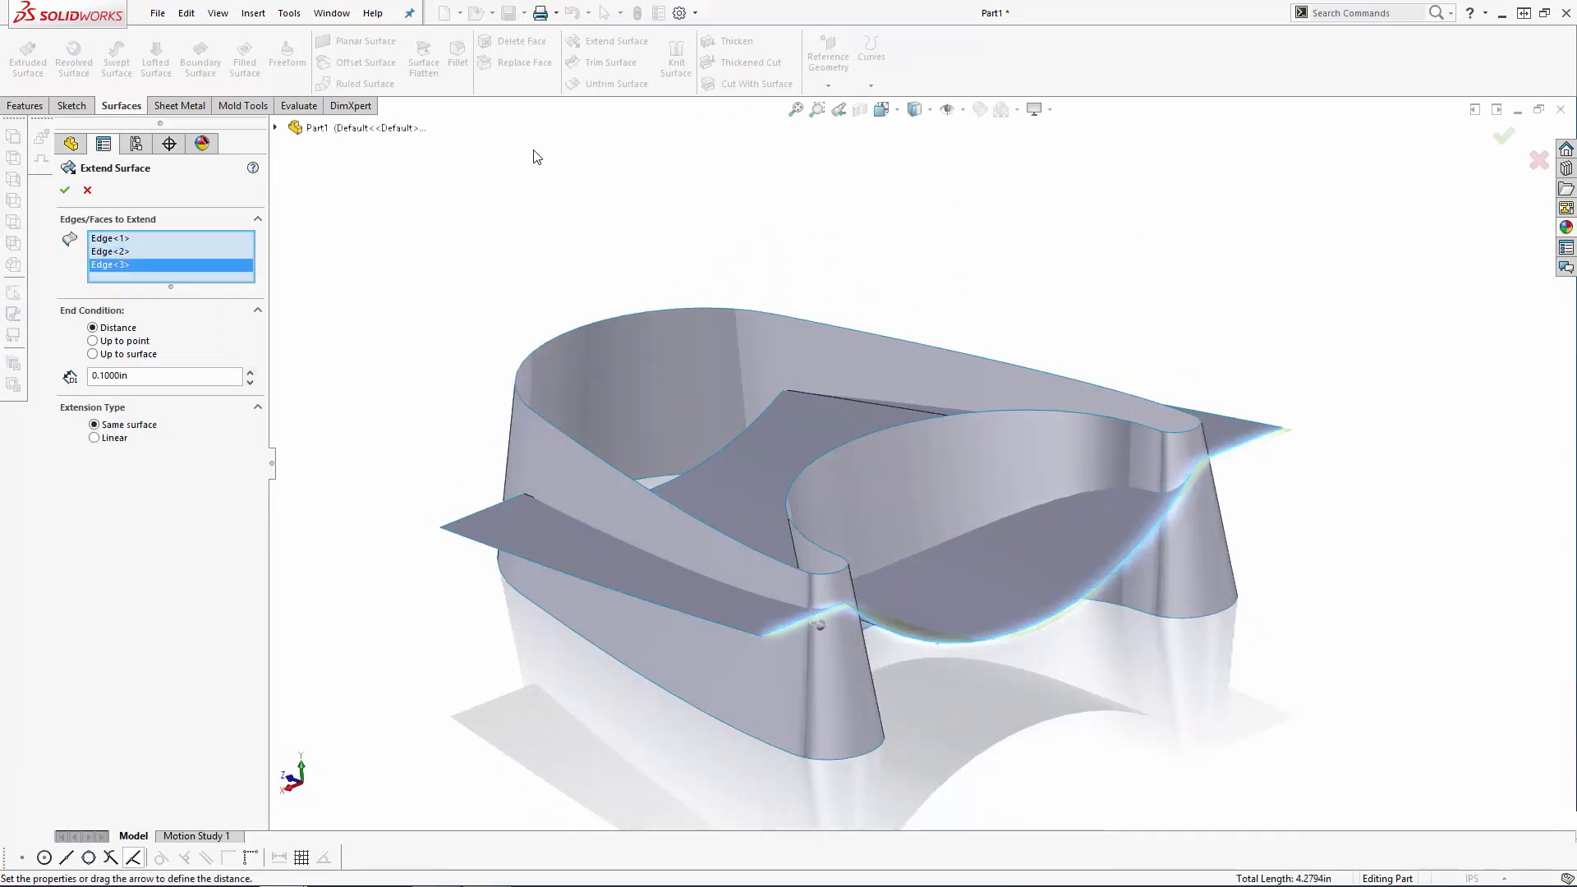
left_click(160, 379)
type("1.25")
key("Return")
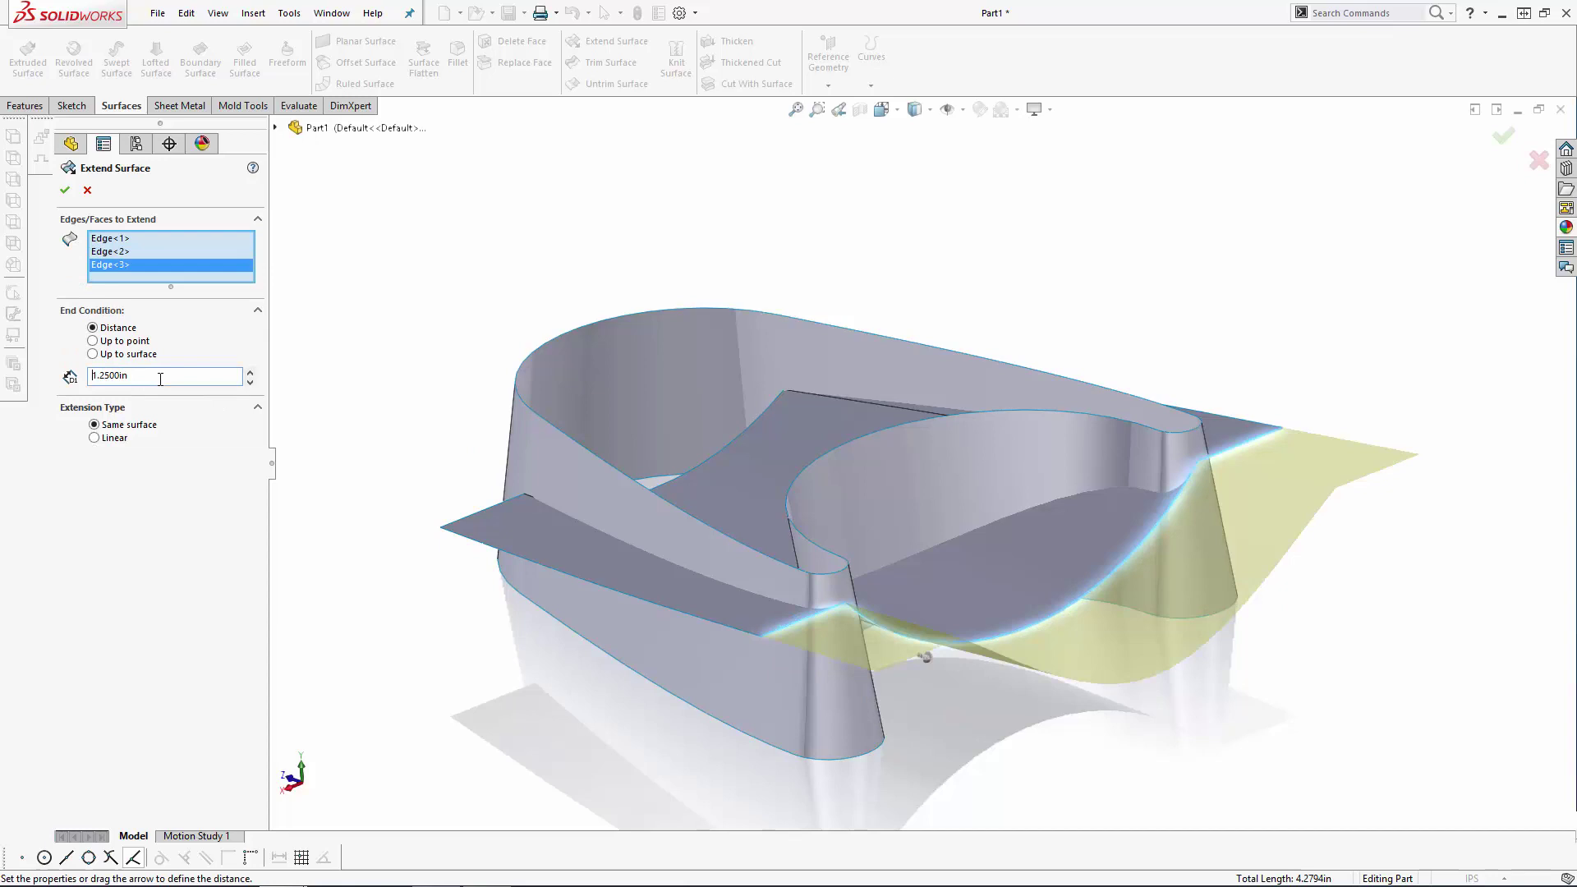
Step: Add the three edges at the rounded end to the surface extension and create it
middle_click_drag(818, 178, 729, 590)
left_click(855, 662)
scroll(681, 539, "down", 3)
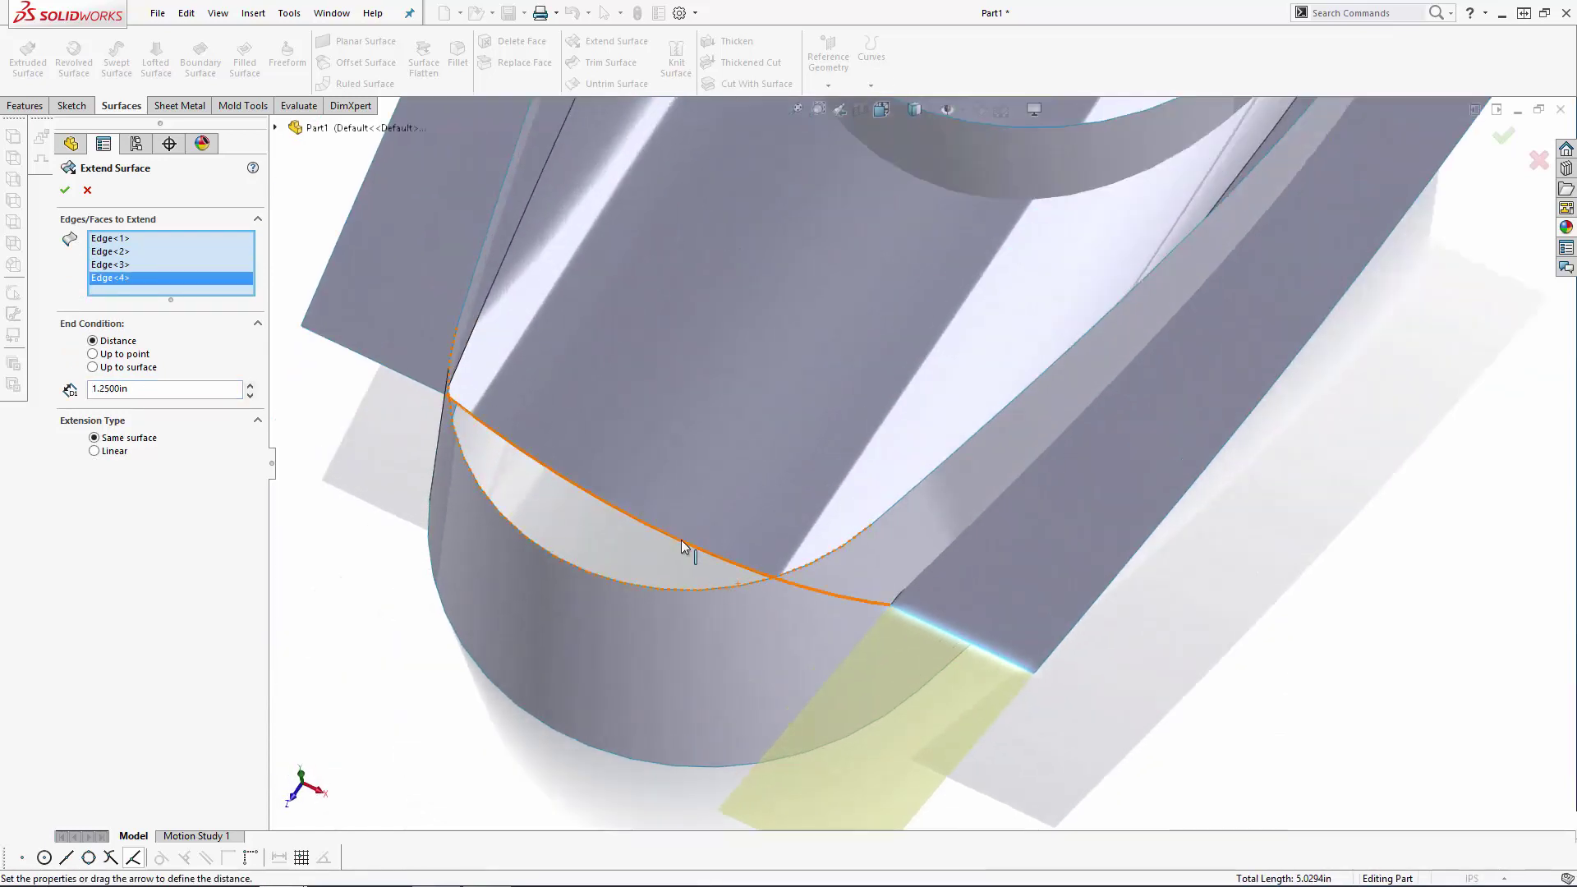
left_click(682, 540)
left_click(355, 355)
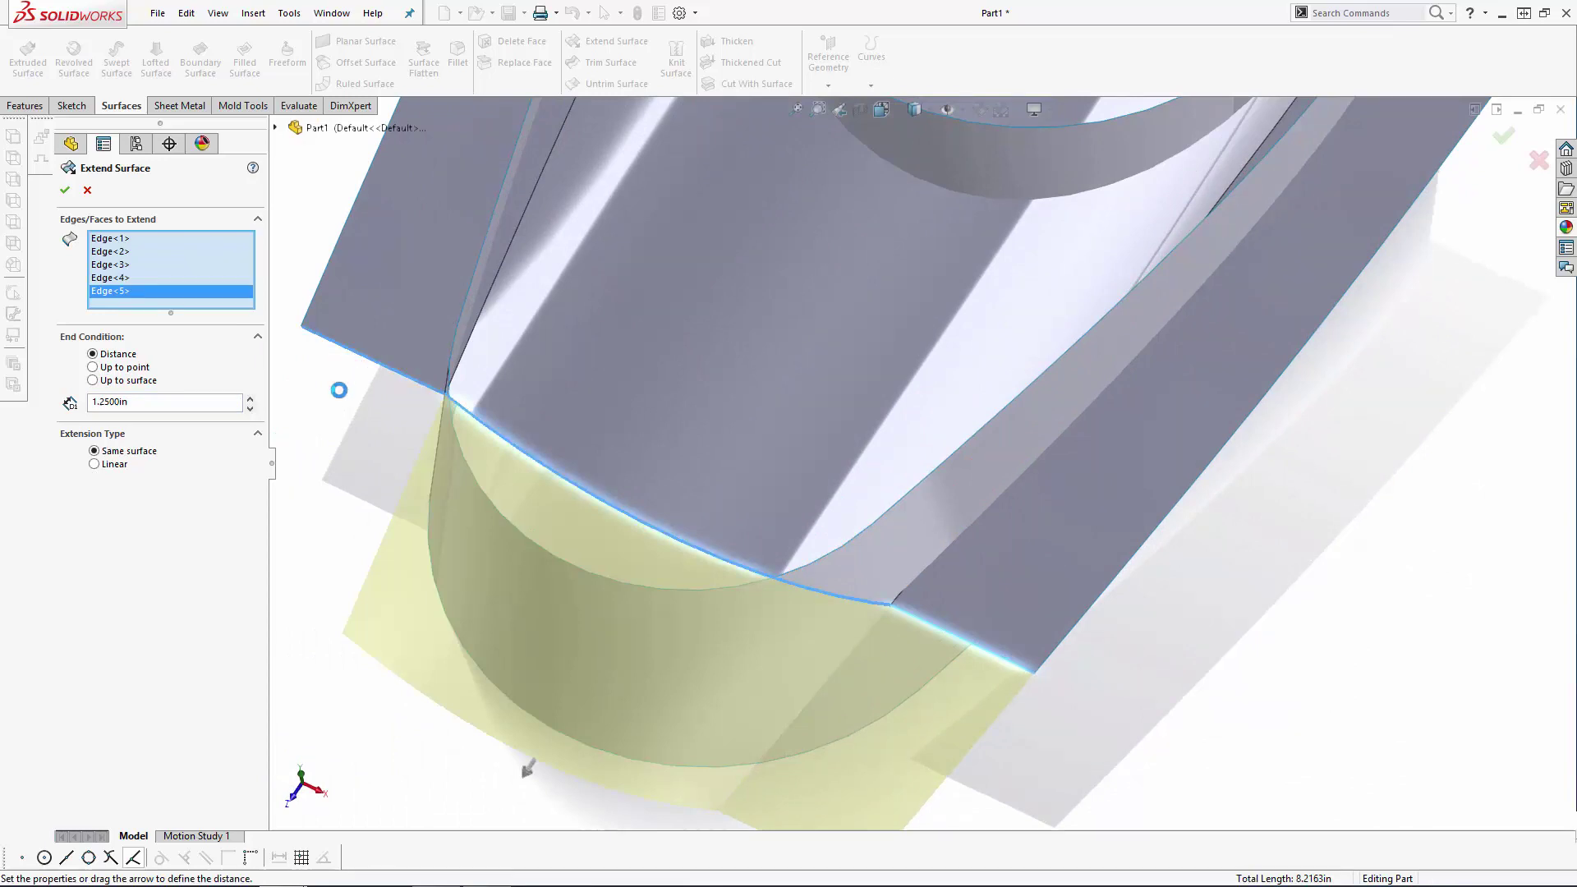
scroll(489, 476, "up", 4)
middle_click_drag(642, 424, 575, 405)
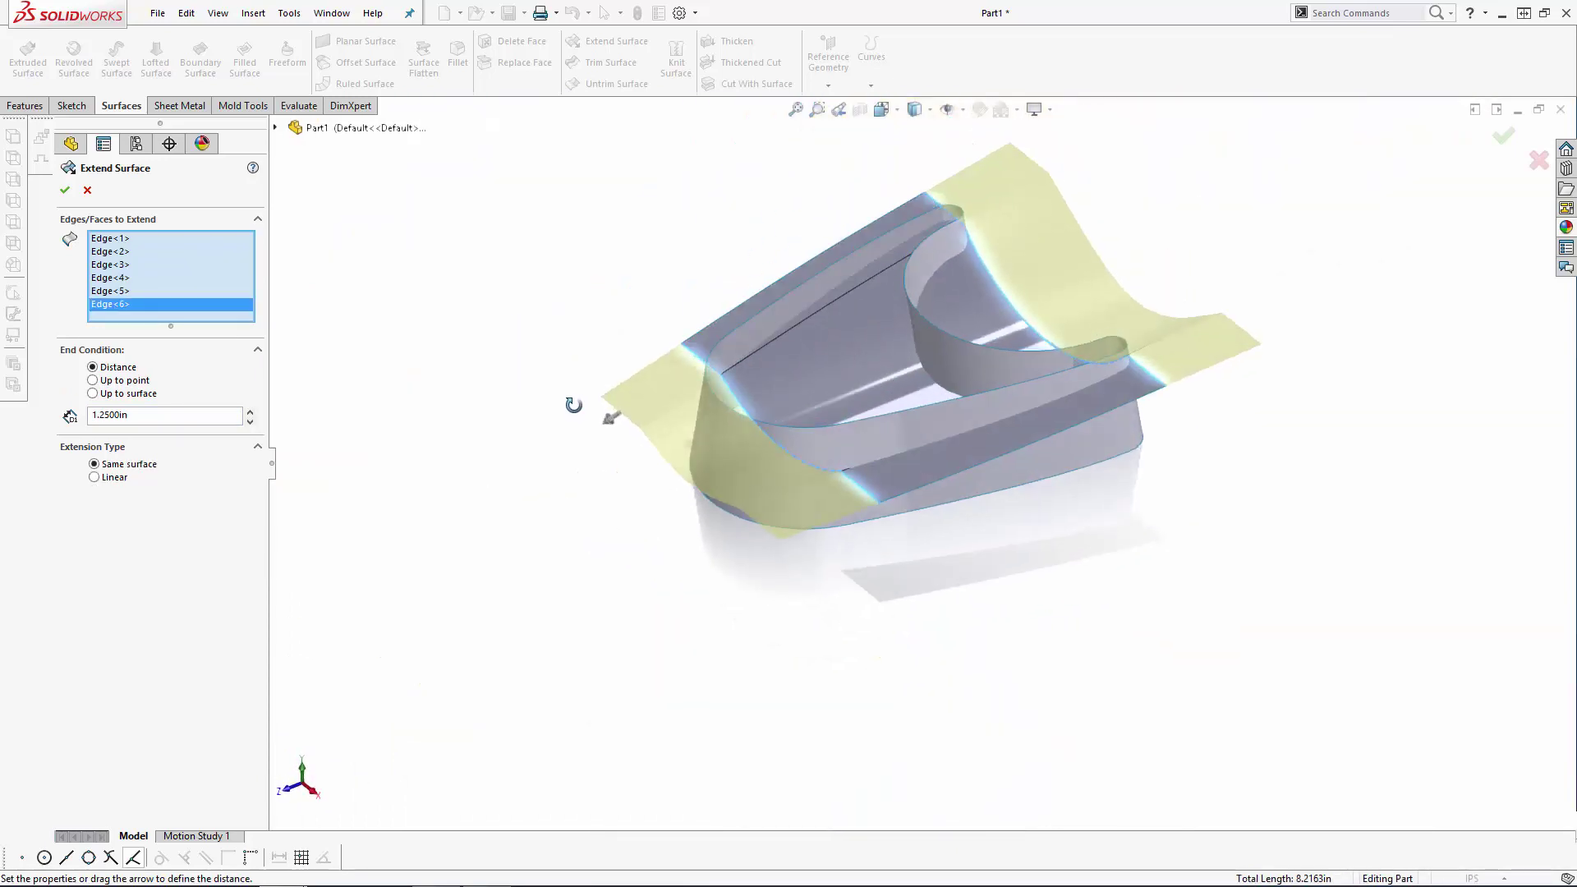
left_click(66, 190)
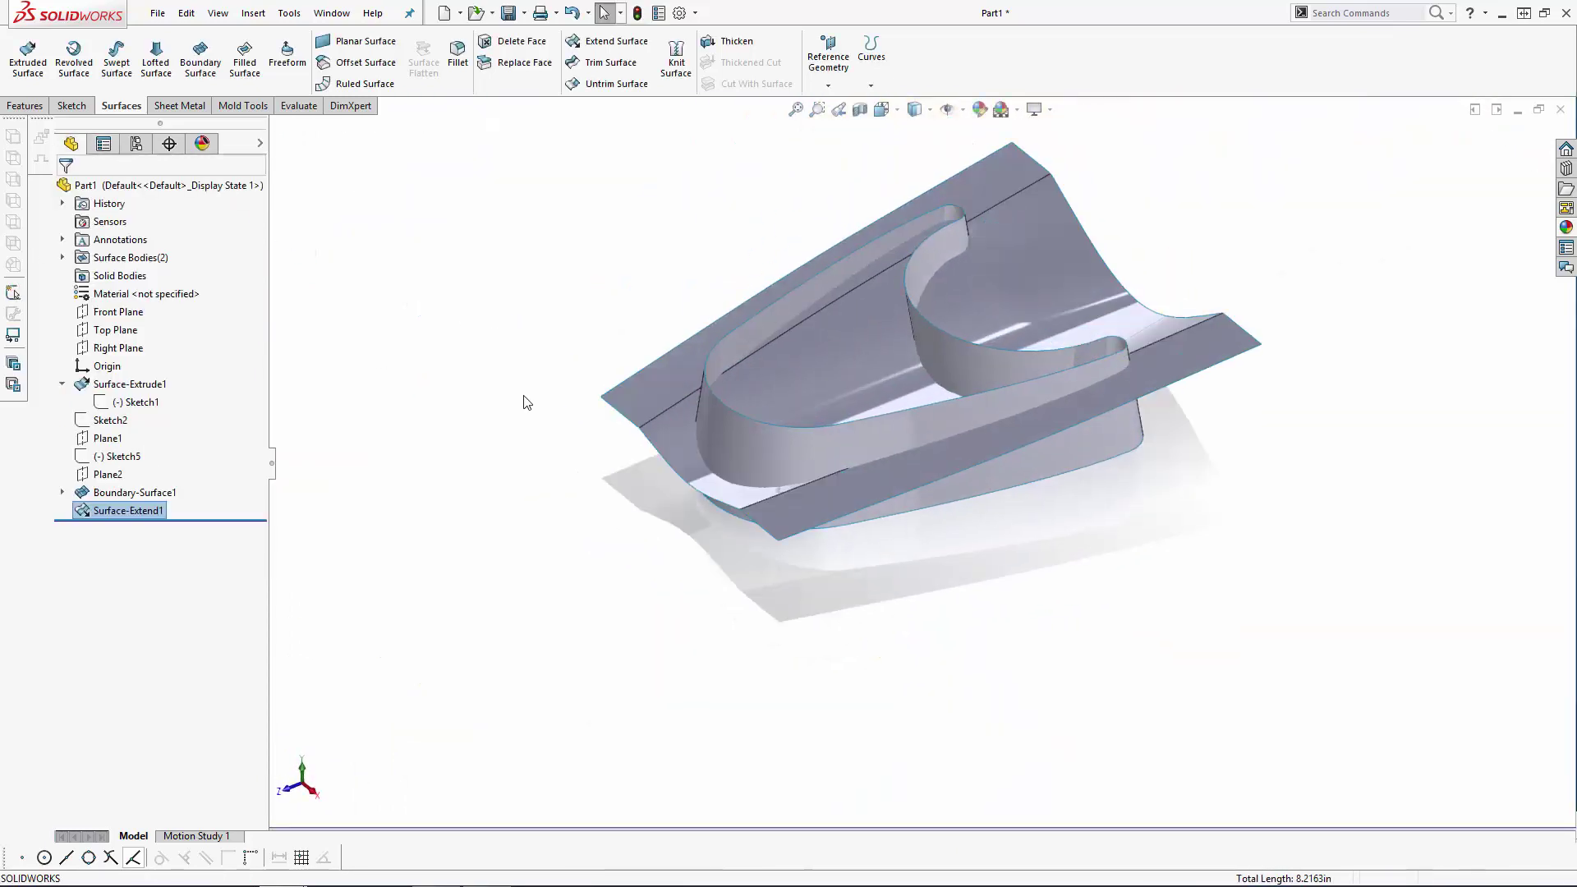
Step: Mutually trim Surface-Extend1 and Surface-Extrude1, removing the contoured surface outside the outline and the wall portion above it
middle_click_drag(434, 318, 1000, 392)
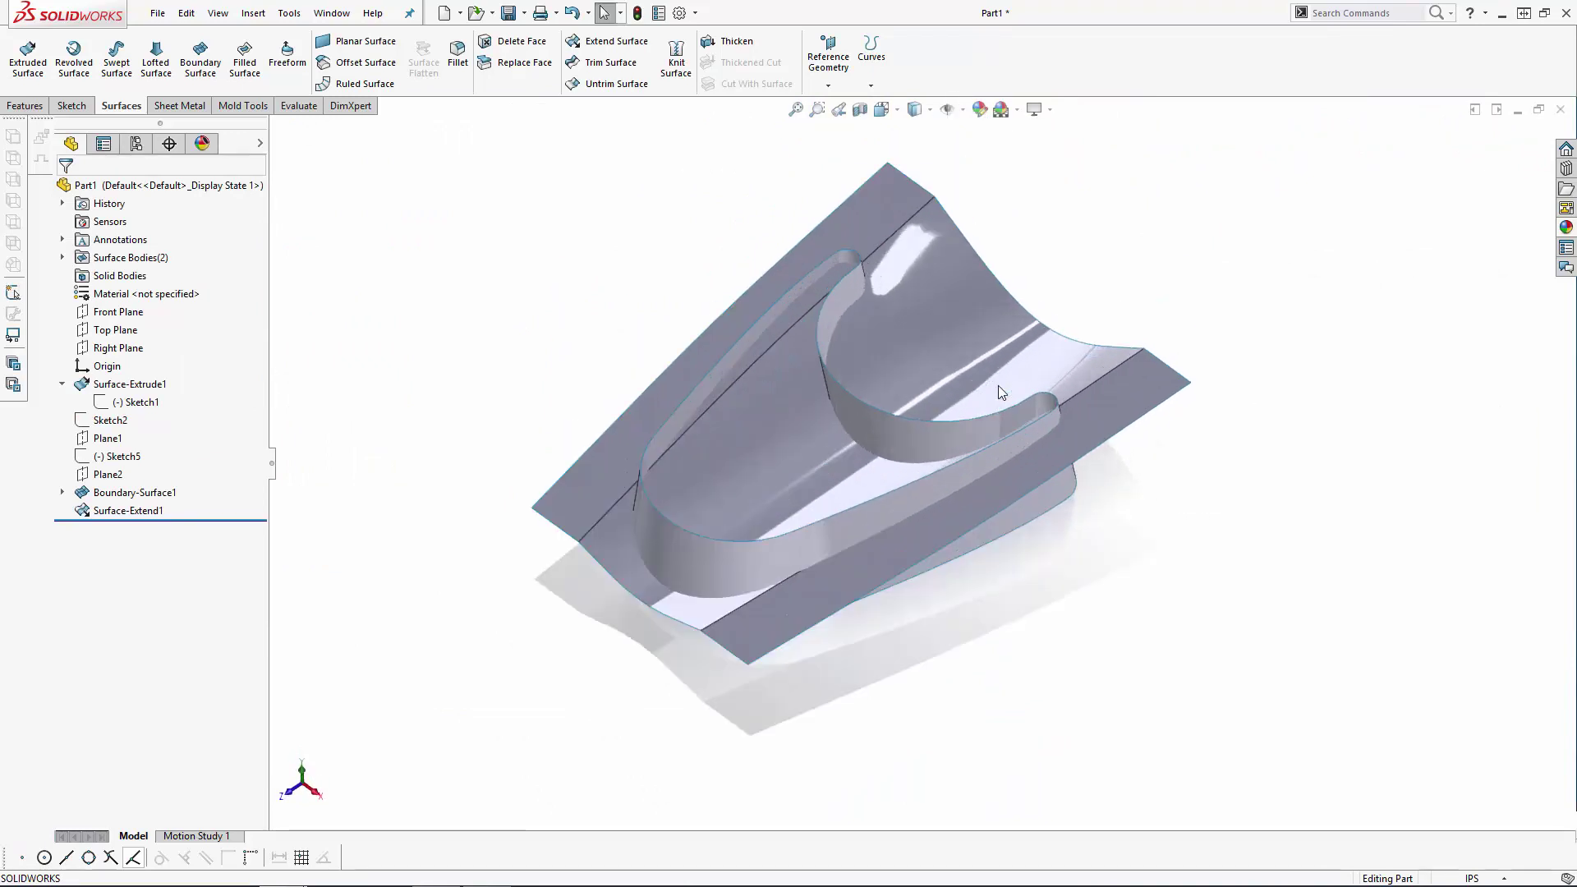
left_click(599, 66)
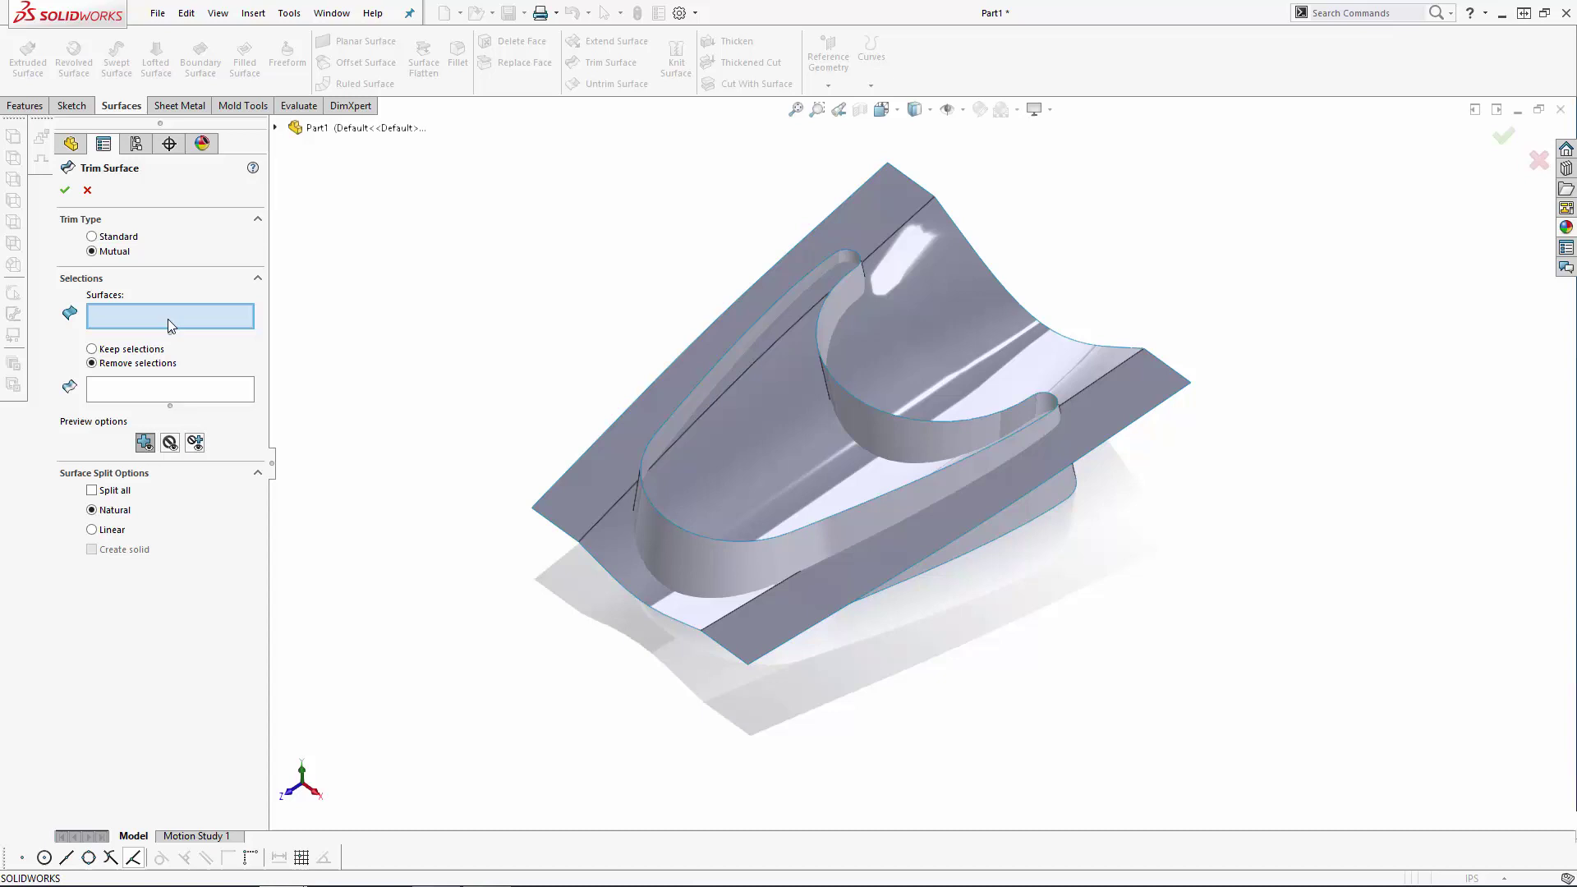
left_click(893, 293)
left_click(880, 423)
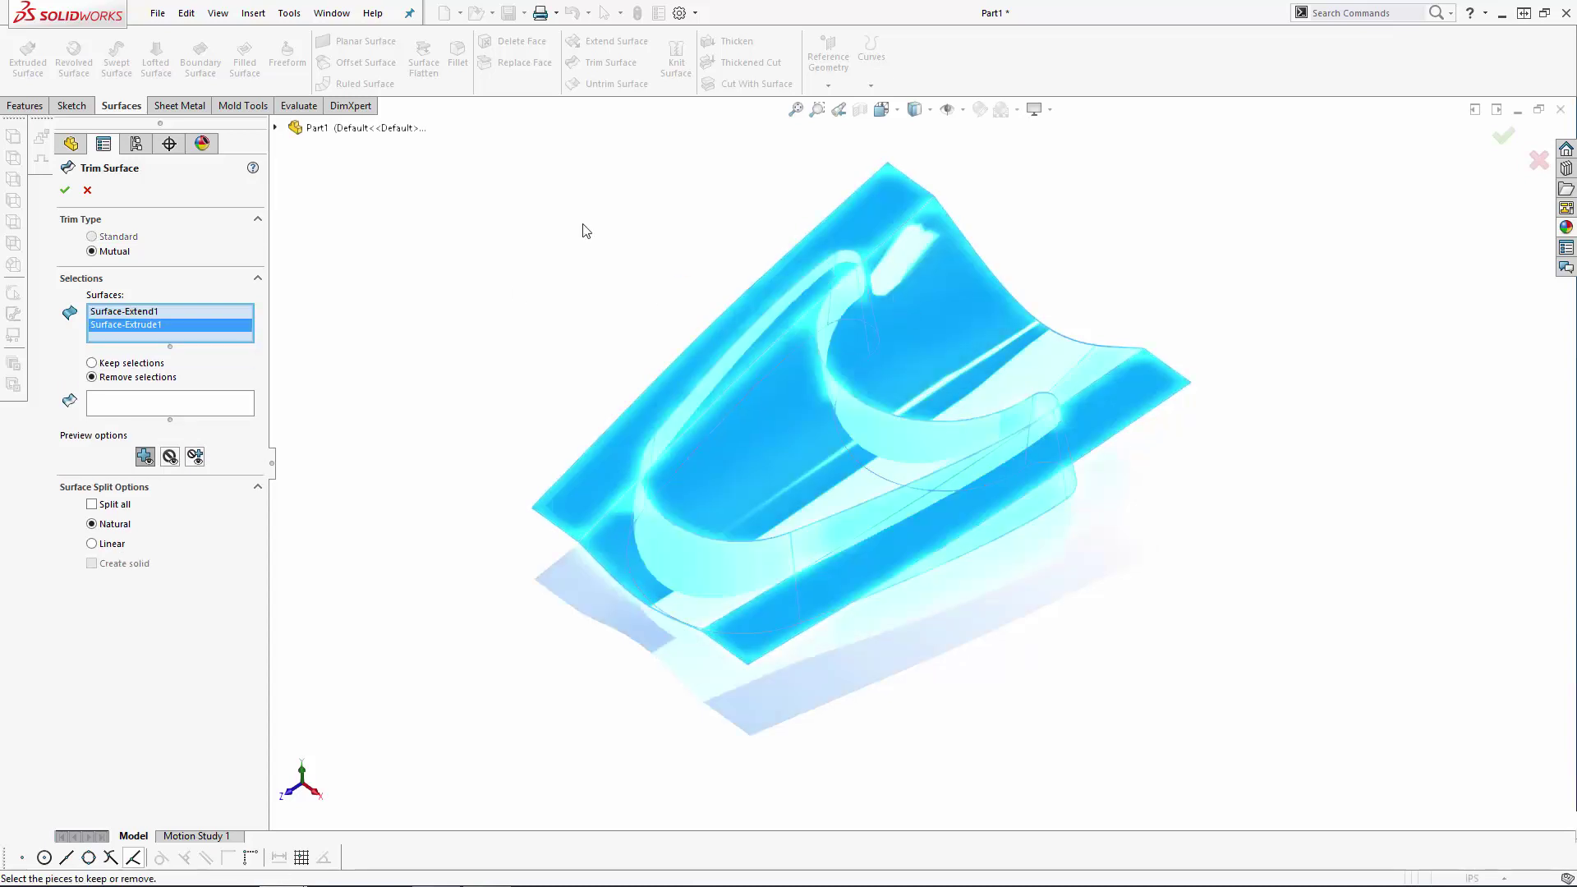
left_click(136, 406)
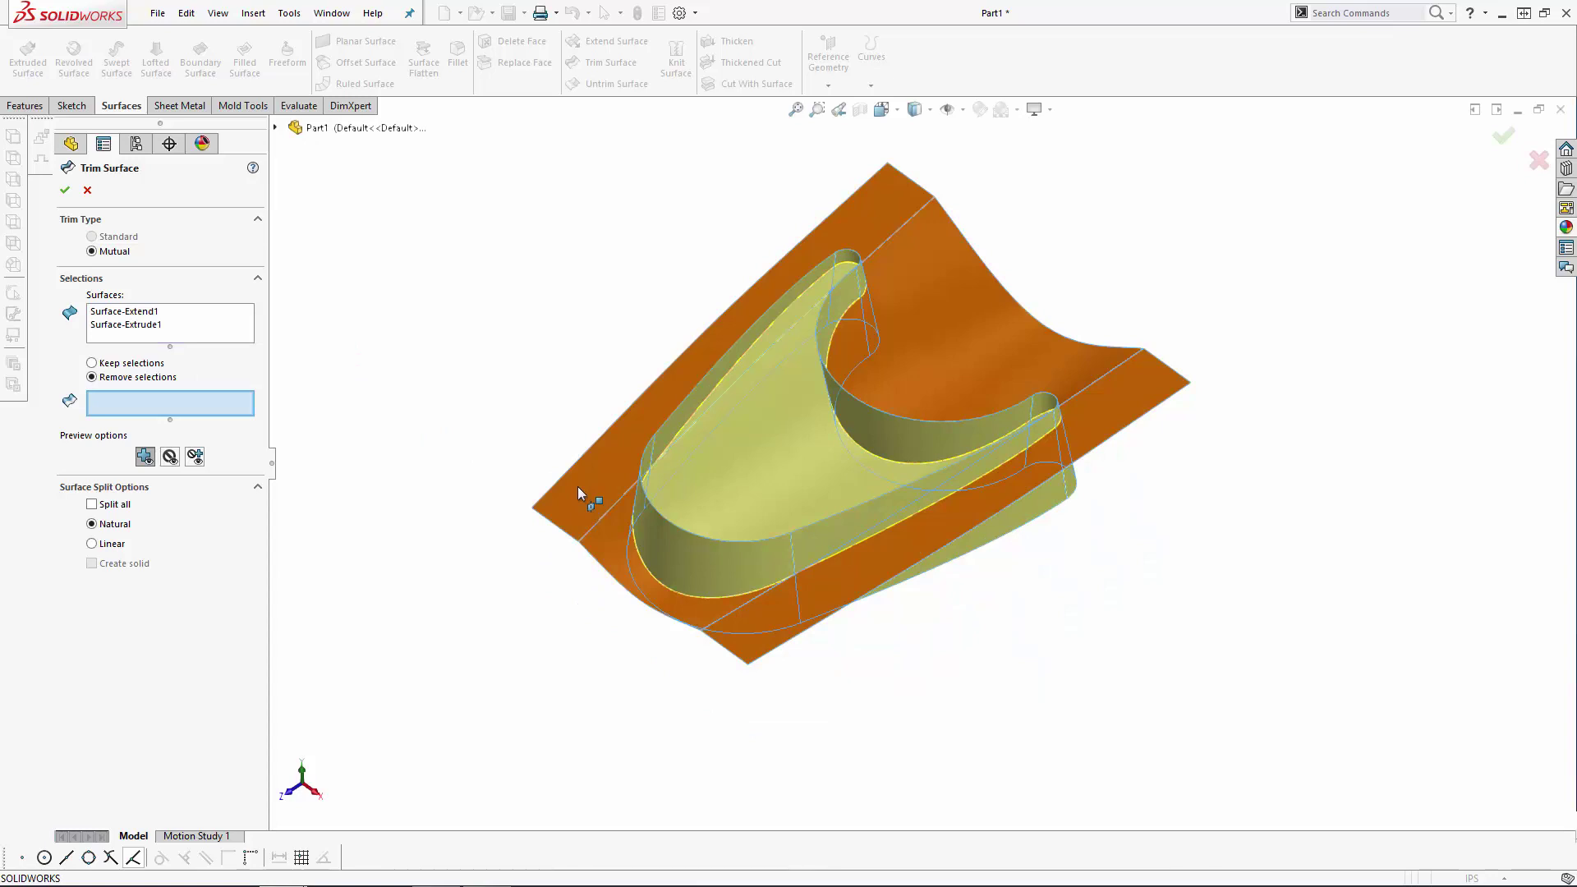
left_click(578, 488)
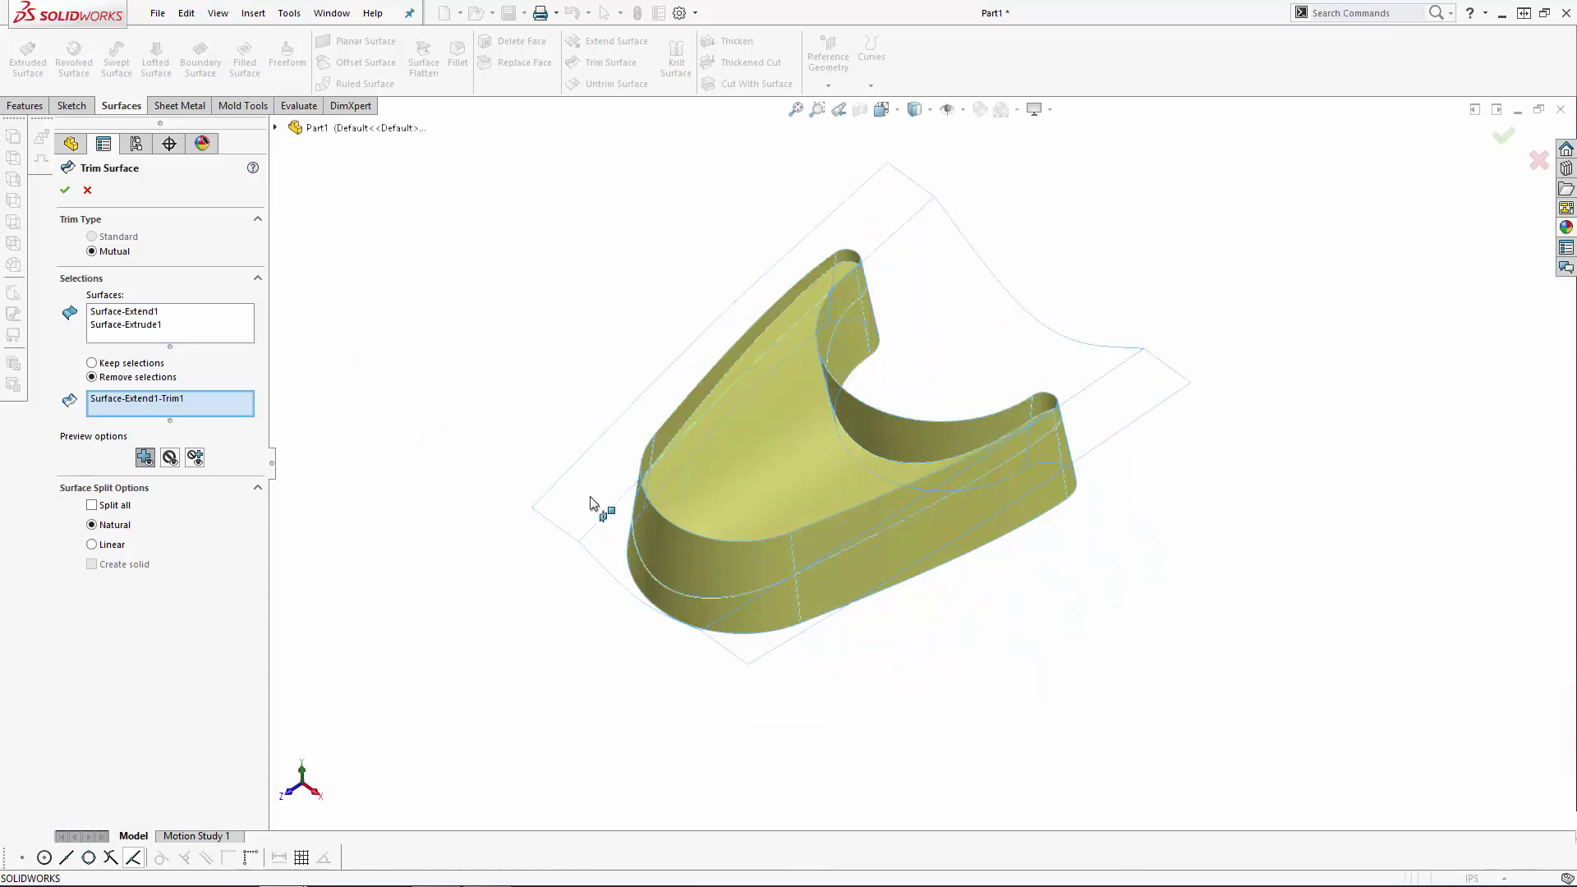
left_click(669, 534)
mouse_move(488, 486)
middle_mouse_down()
mouse_move(485, 247)
mouse_move(481, 460)
middle_mouse_up()
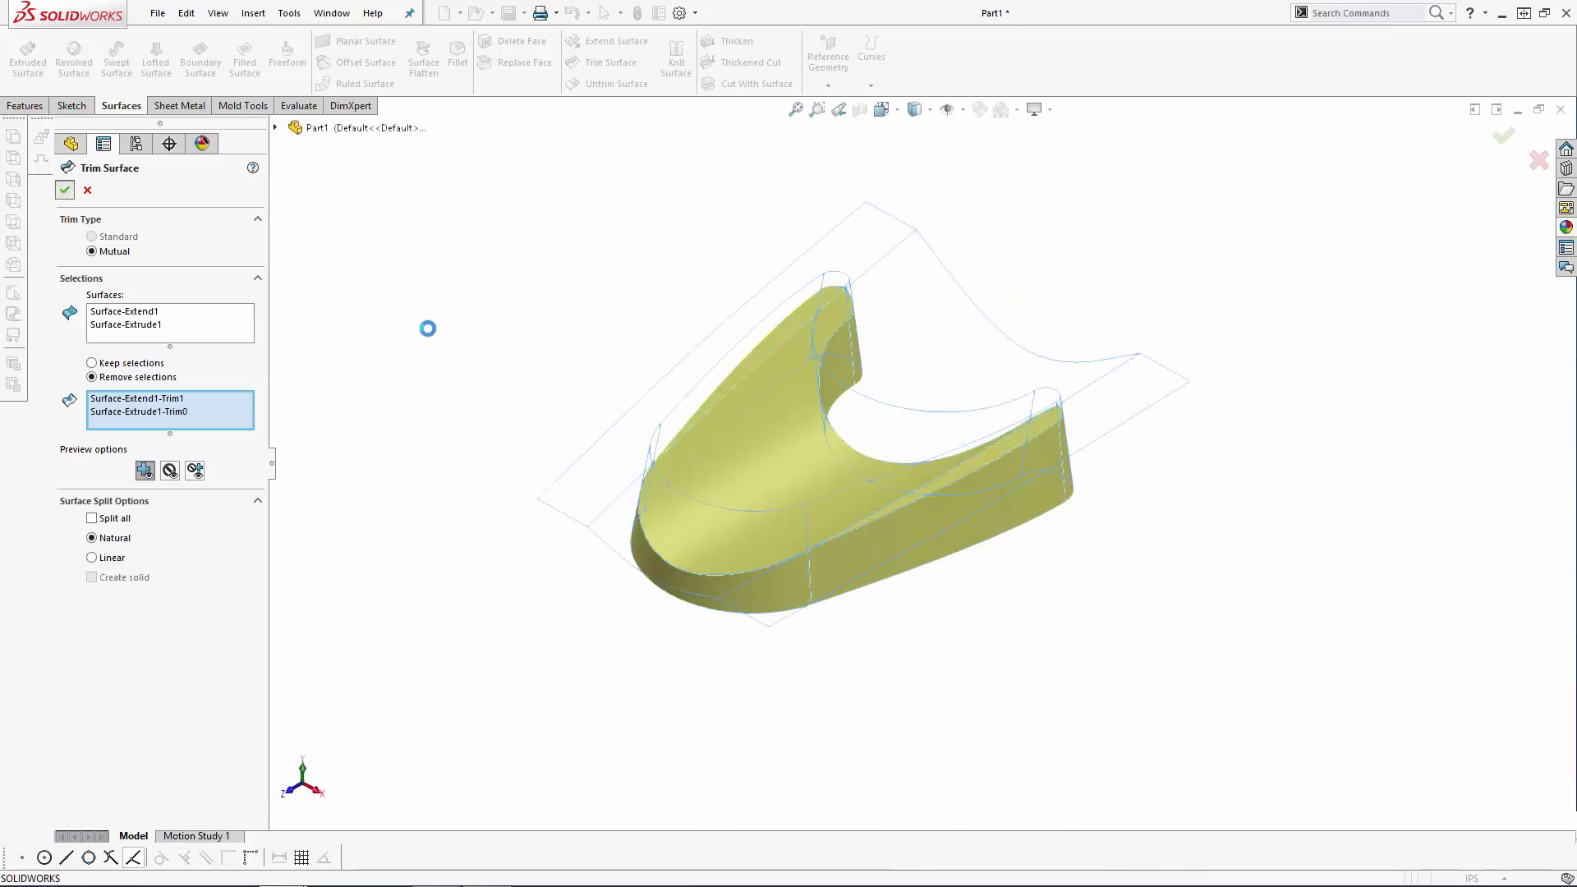
Step: Fill the open underside from its bottom edge loop with contact edges, merging the result and creating a solid
middle_click_drag(757, 423, 966, 213)
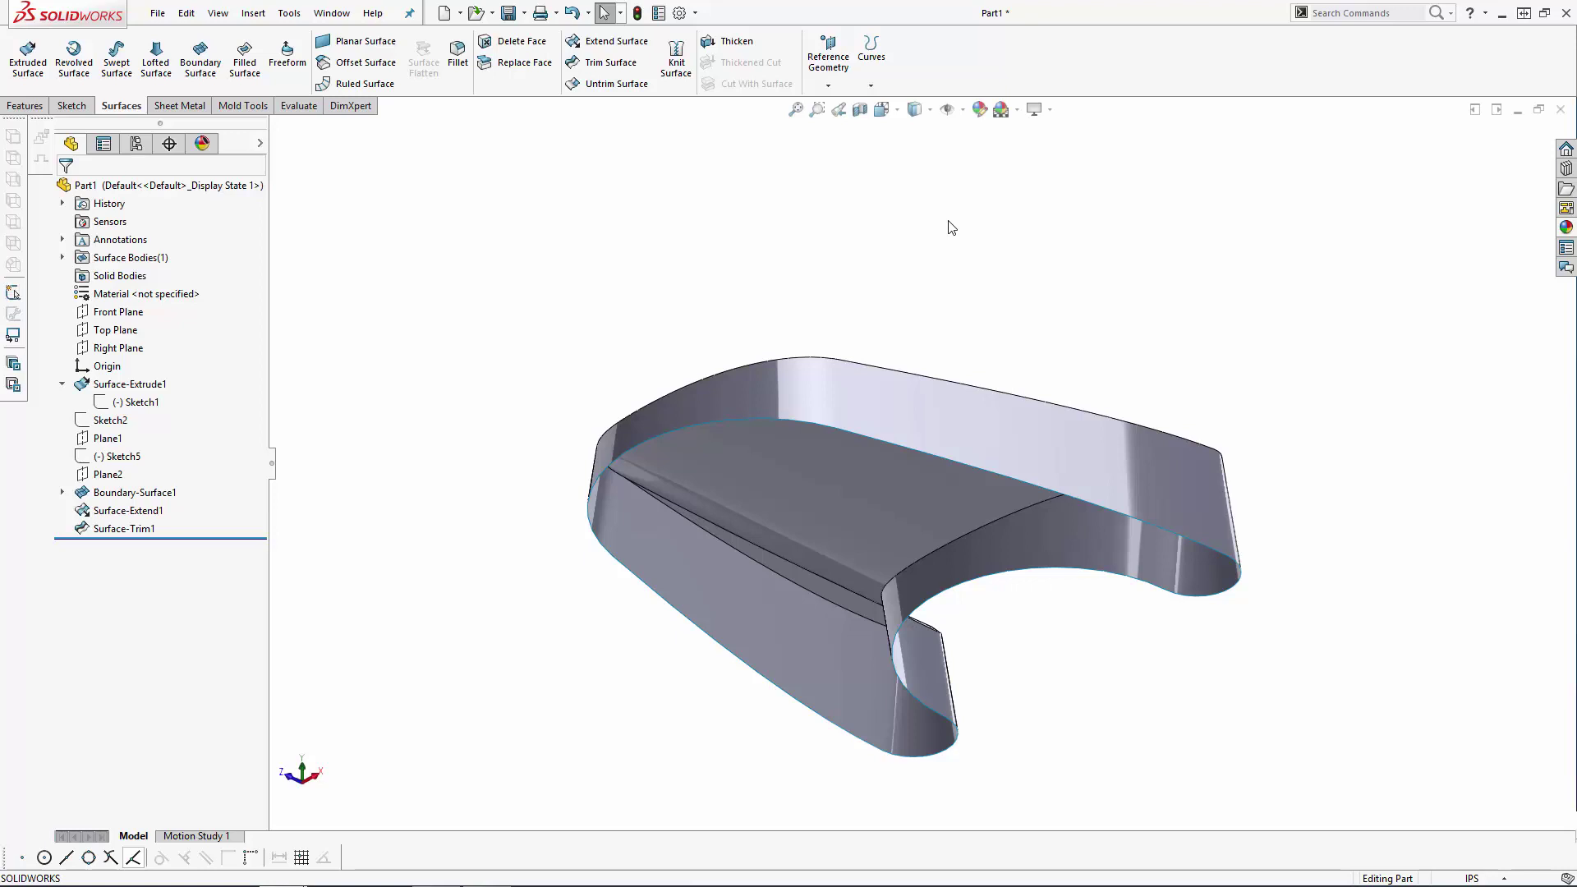
left_click(245, 61)
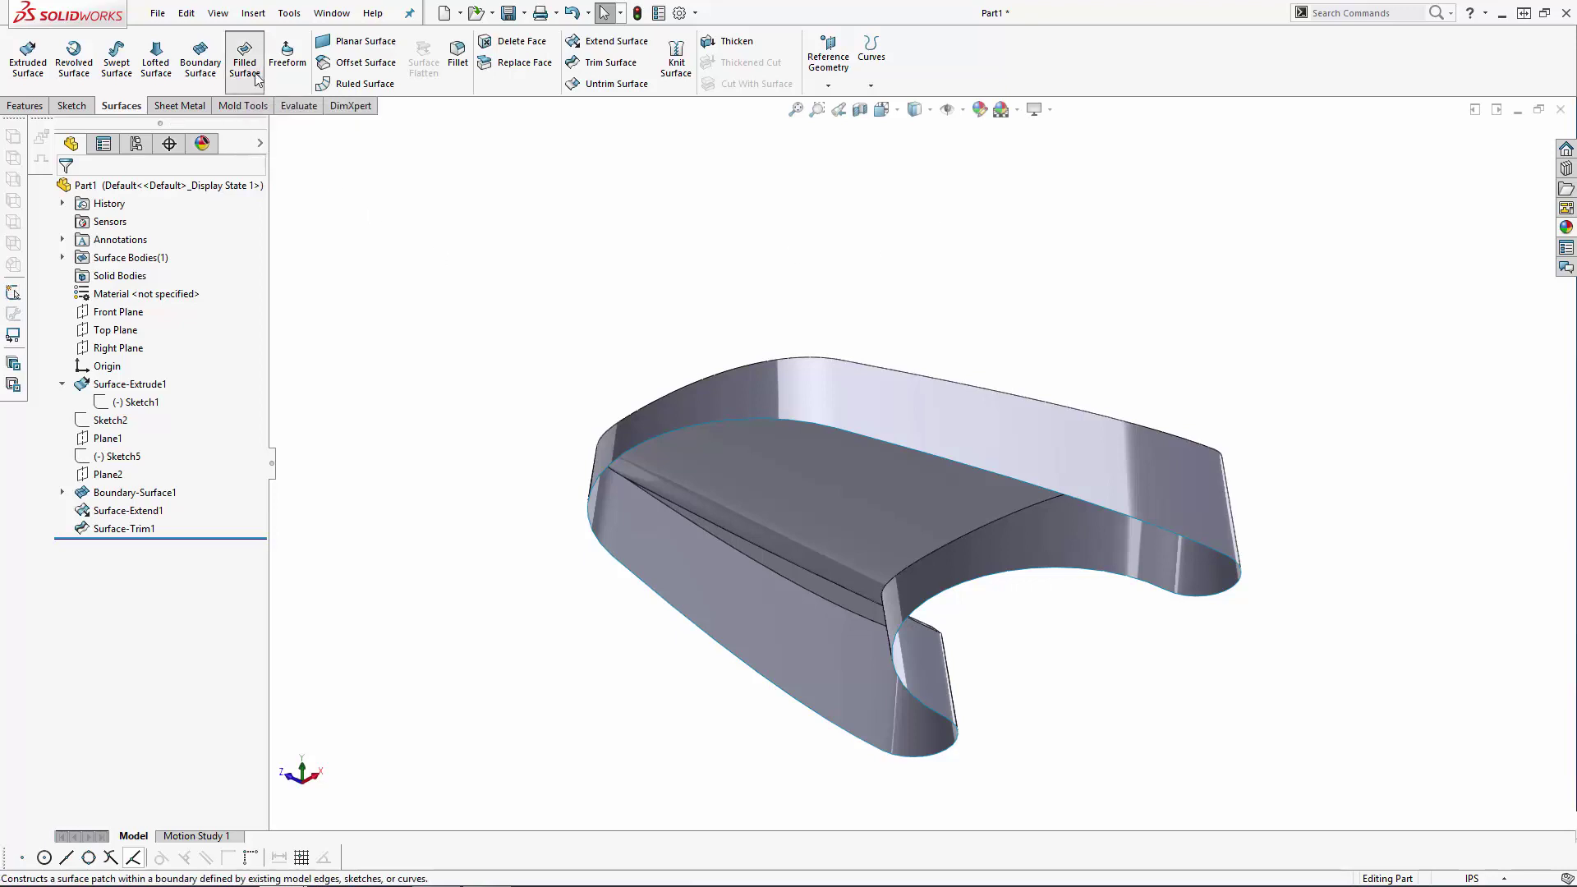
right_click(658, 598)
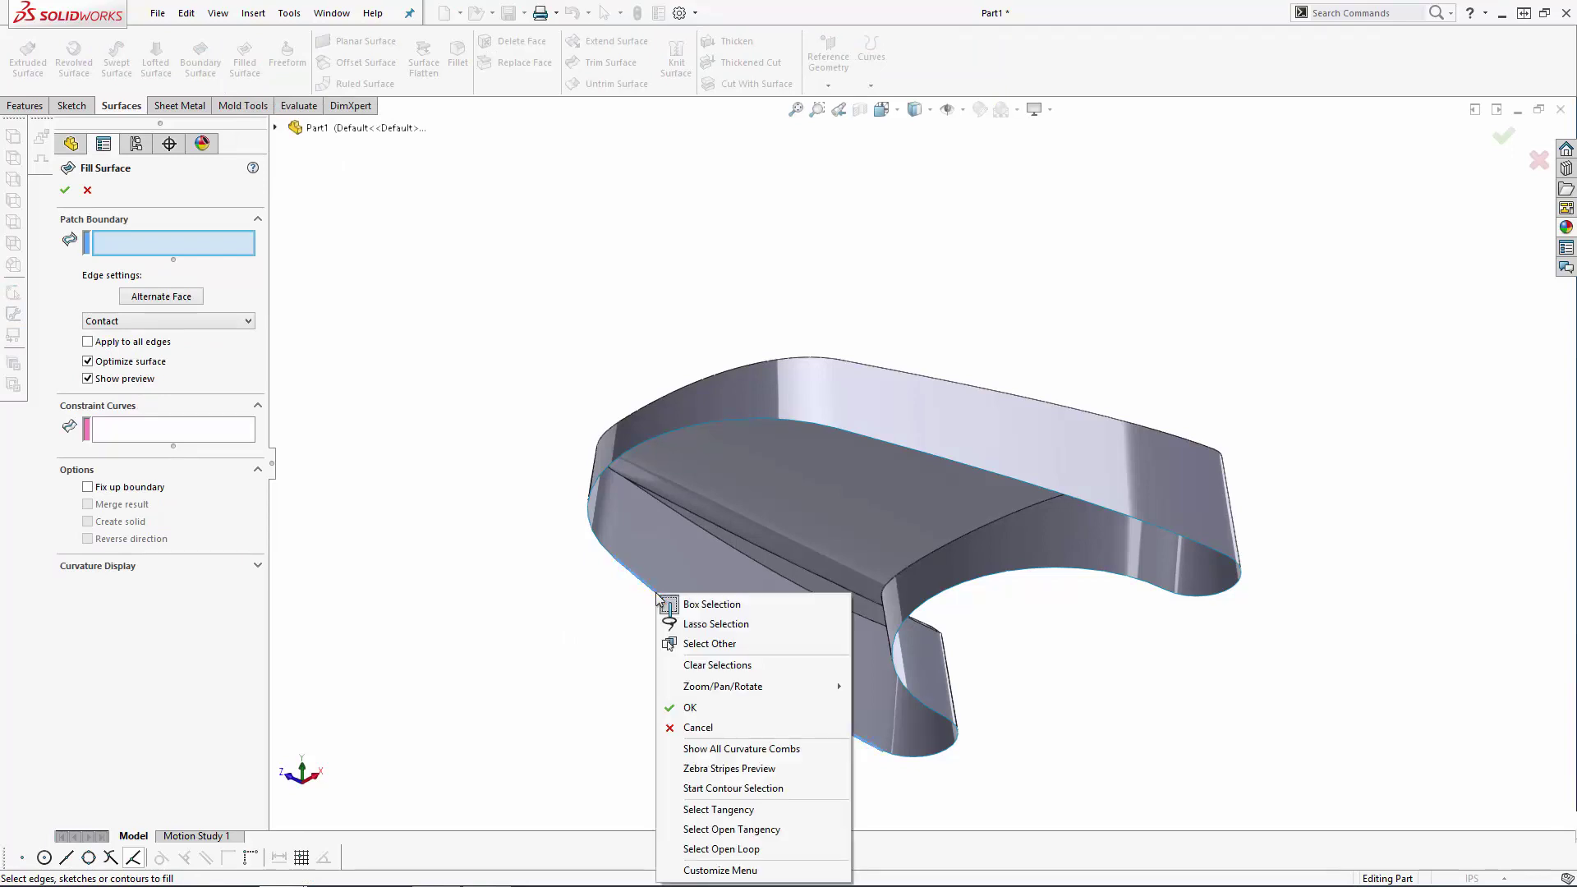
left_click(752, 850)
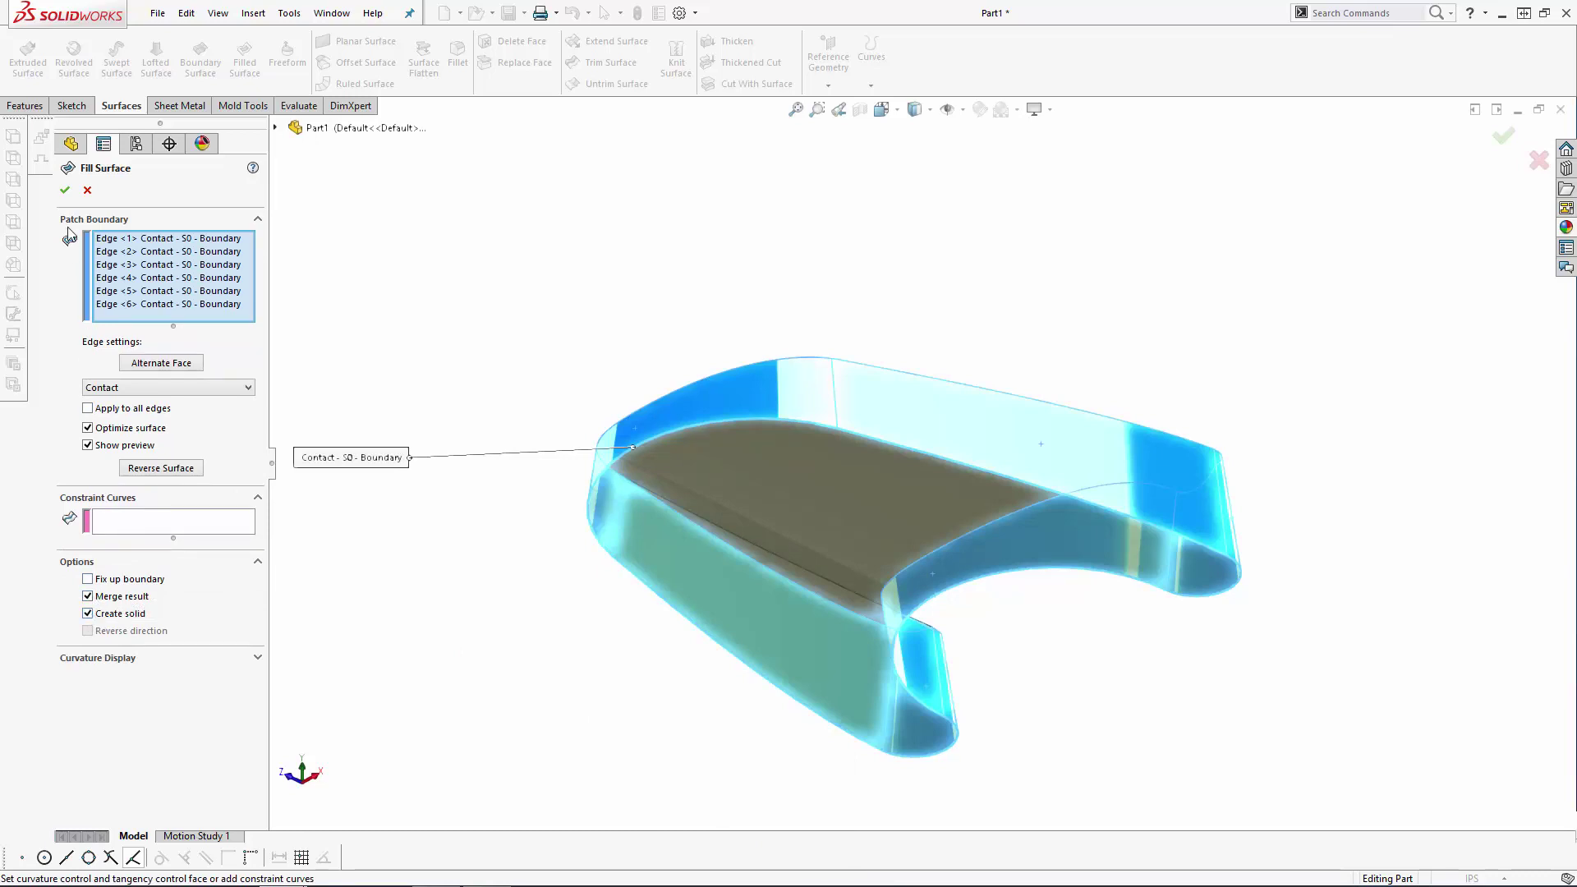
left_click(65, 189)
middle_click_drag(630, 211, 670, 453)
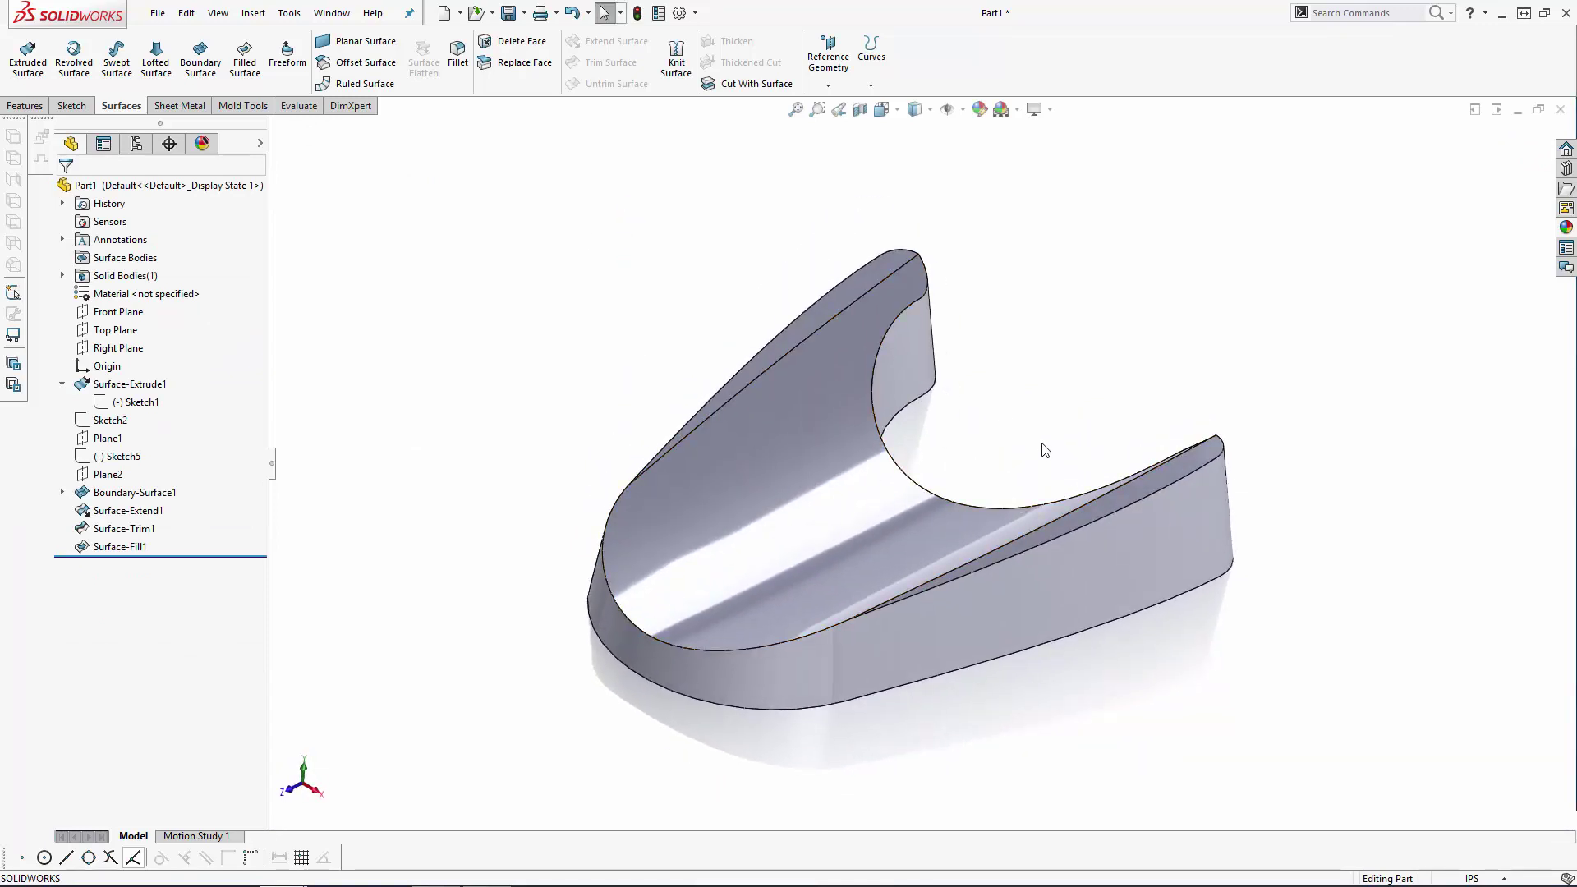
middle_click_drag(1045, 450, 1016, 375, "ctrl")
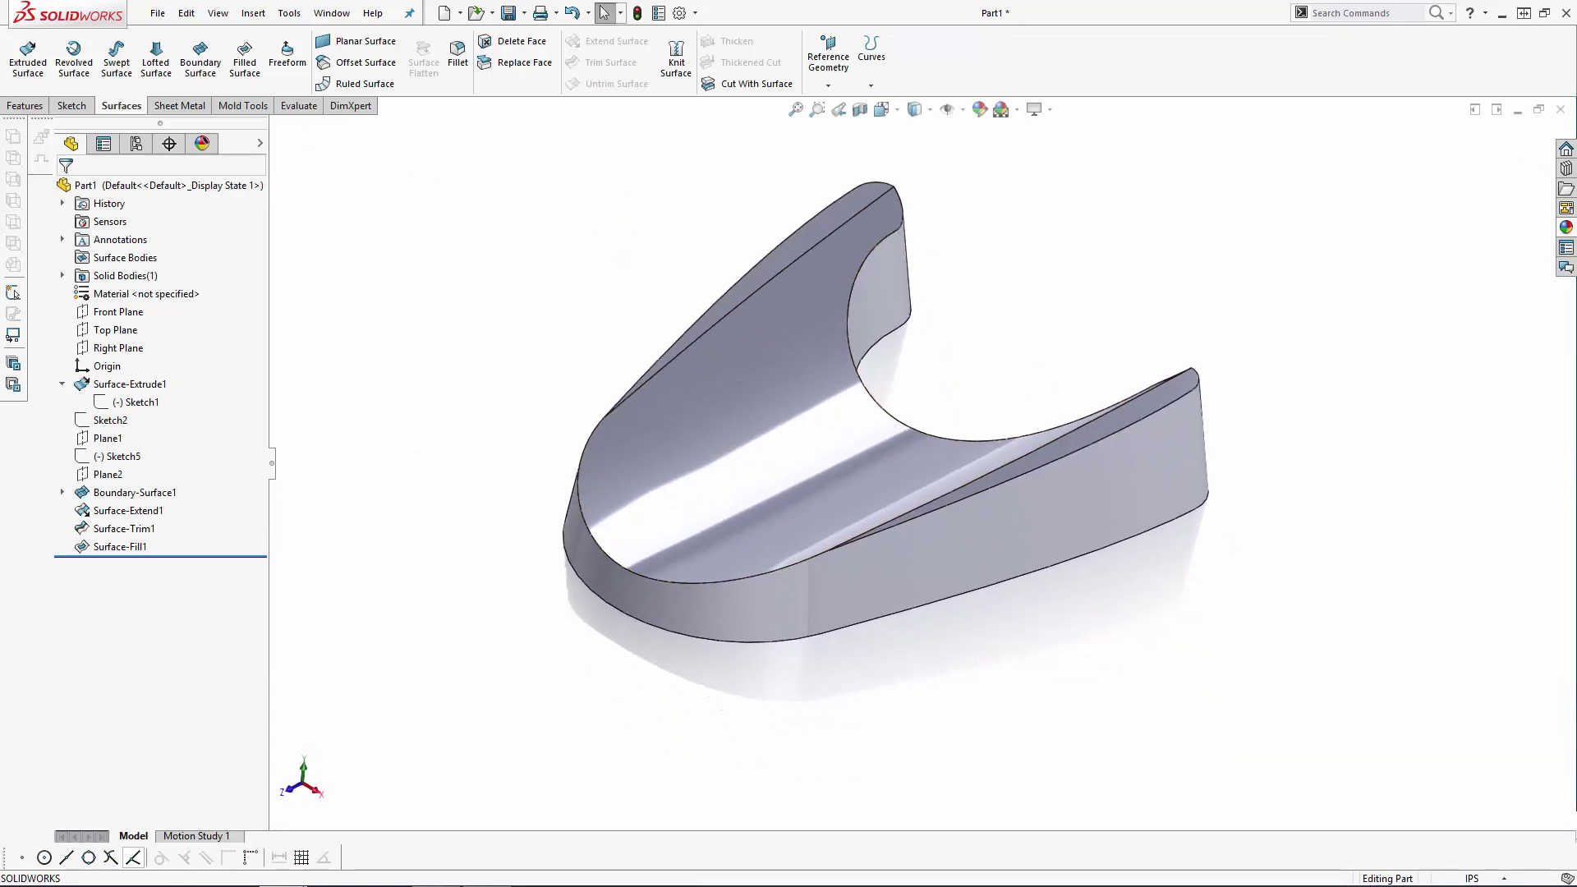